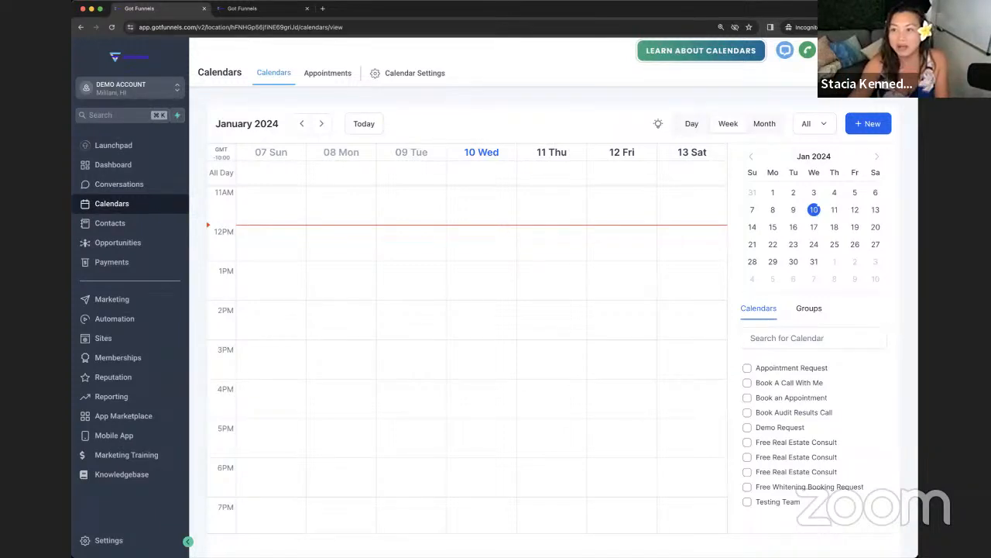
Step: Start a new booking on the calendar and close it without booking
{"action": "scroll", "coordinate": [682, 318], "scroll_direction": "down", "scroll_amount": 1}
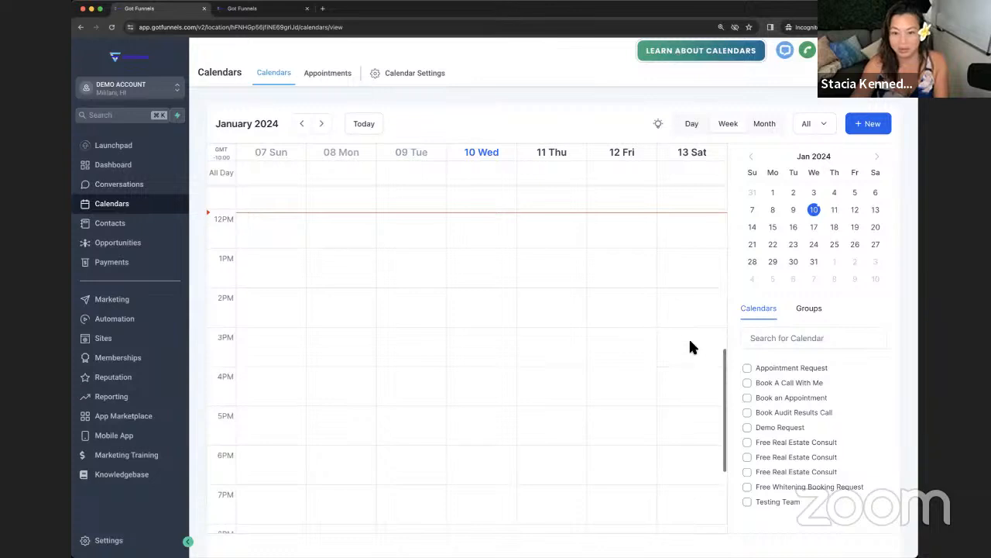
{"action": "left_click_drag", "start_coordinate": [721, 335], "coordinate": [722, 339]}
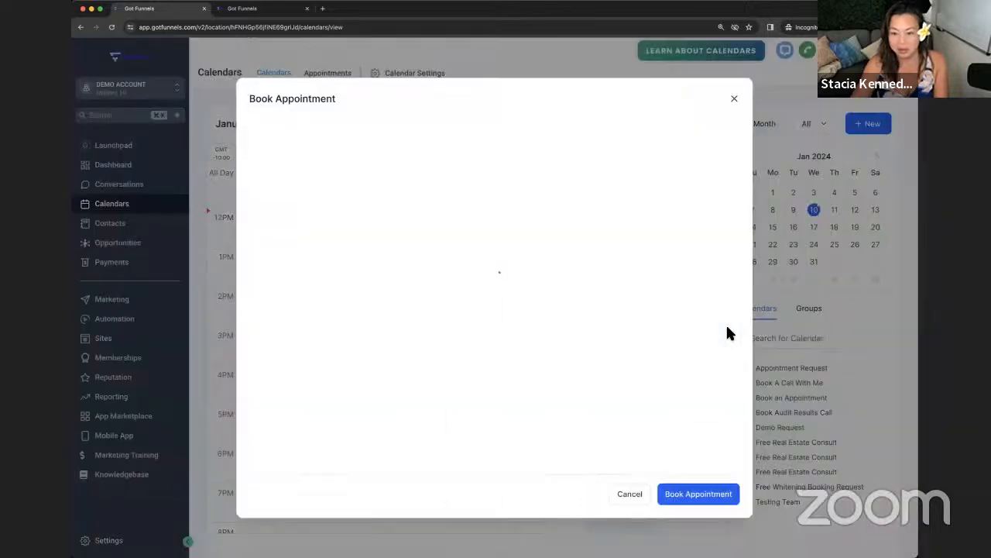
{"action": "left_click", "coordinate": [734, 100]}
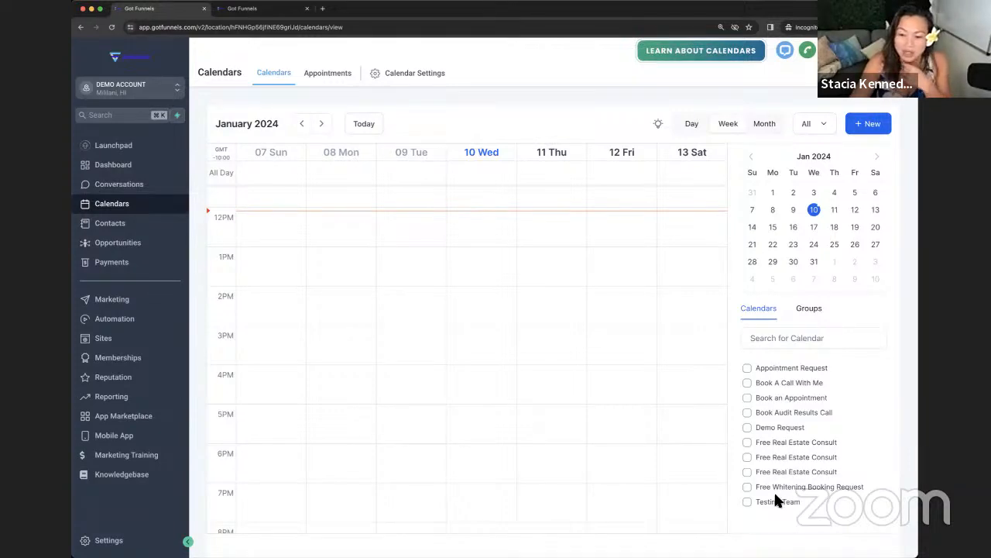
Step: Toggle the Appointment Request and Book A Call With Me filters, then check Appointments and Calendar Settings
{"action": "left_click", "coordinate": [750, 370]}
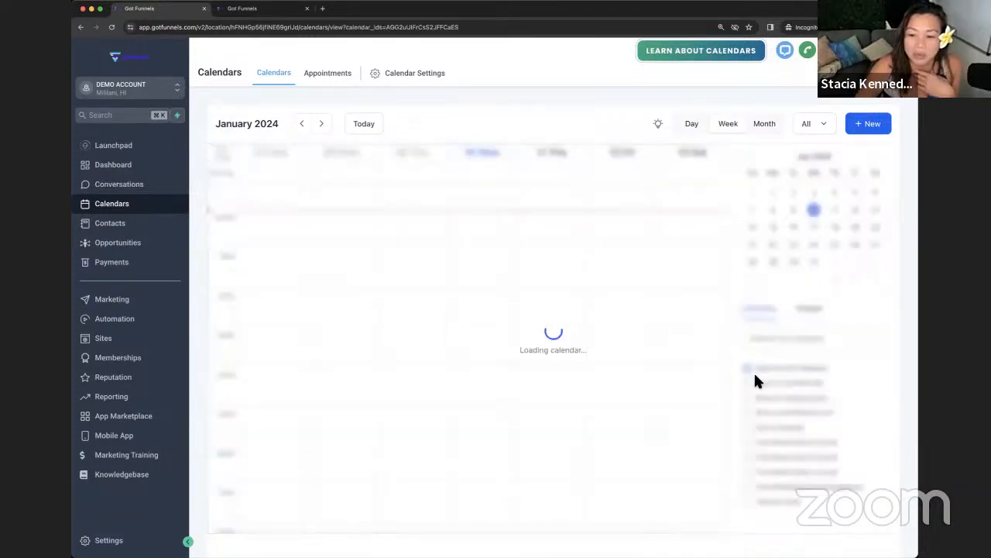
{"action": "left_click", "coordinate": [757, 383]}
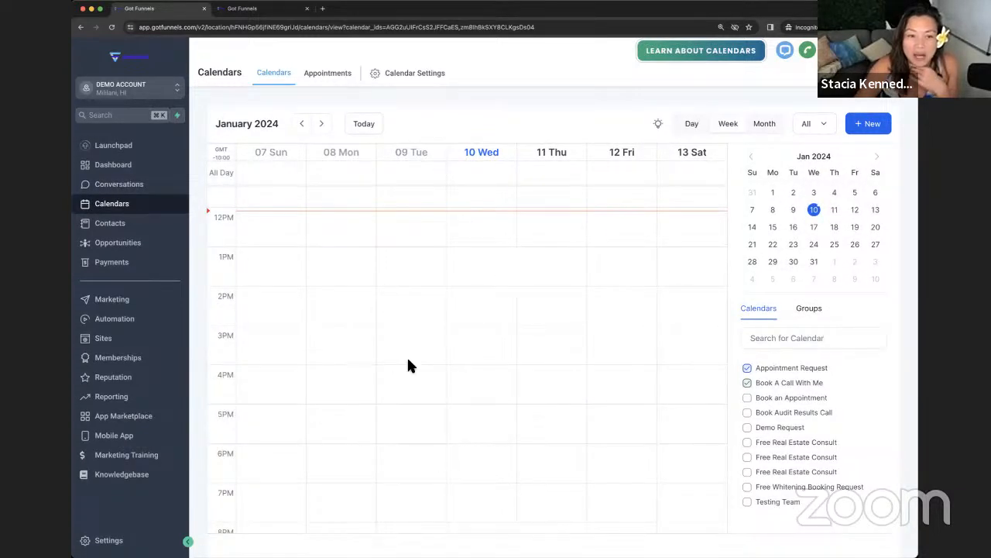
{"action": "left_click", "coordinate": [758, 383]}
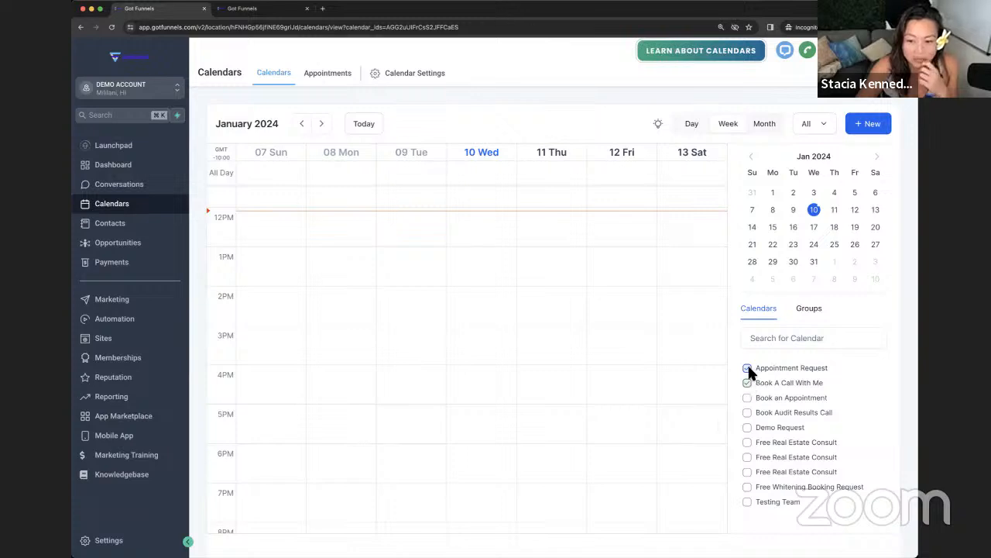
{"action": "left_click", "coordinate": [747, 368]}
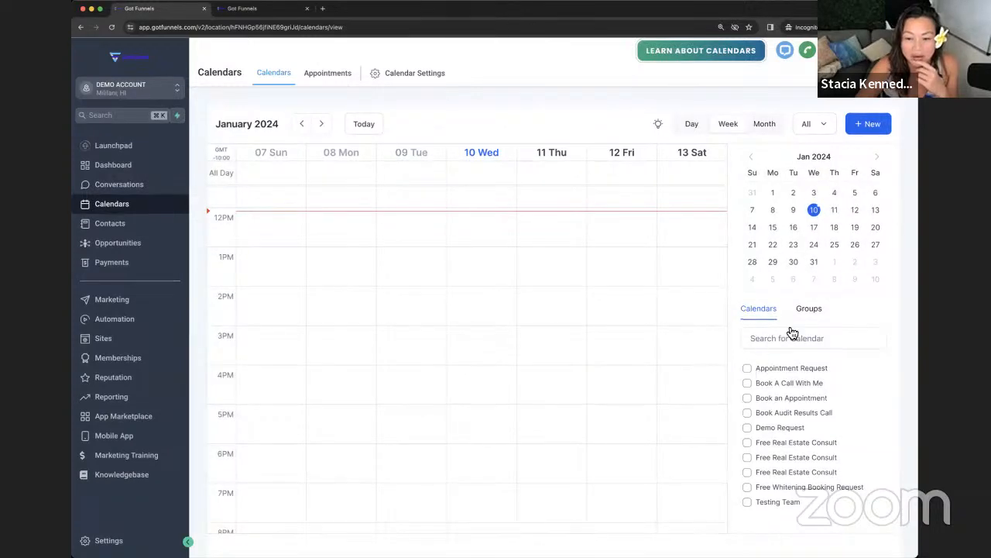
{"action": "left_click", "coordinate": [324, 75]}
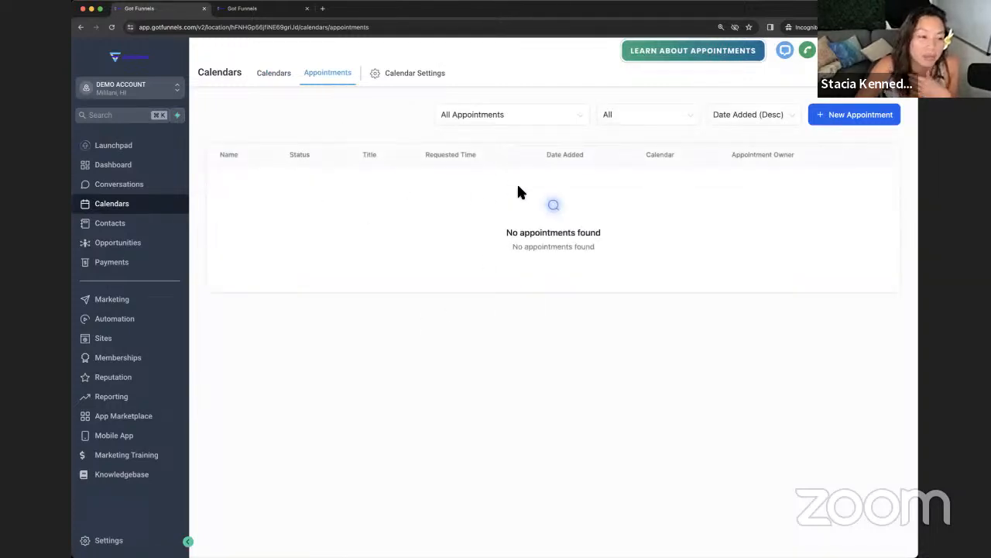
{"action": "left_click", "coordinate": [430, 73]}
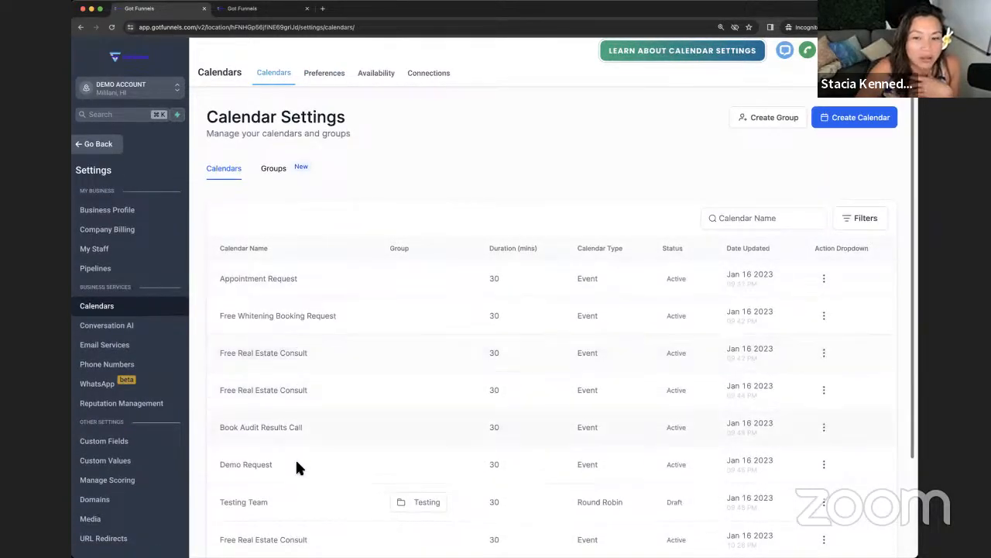
Step: Start a new calendar from Calendar Settings to see the four scheduling types
{"action": "left_click", "coordinate": [858, 118]}
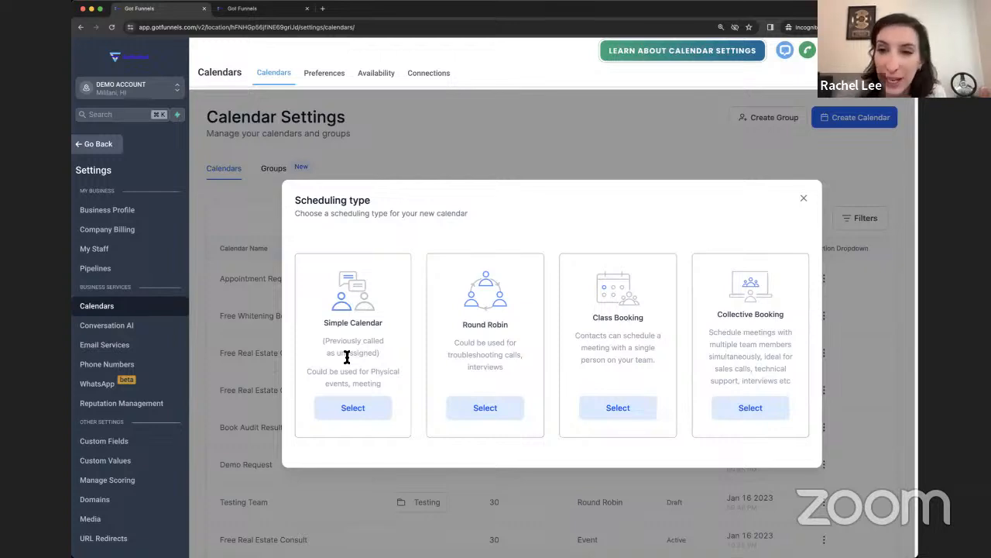
Step: Dismiss the scheduling type dialog and cancel duplicating the Free Whitening Booking Request calendar
{"action": "left_click", "coordinate": [806, 202]}
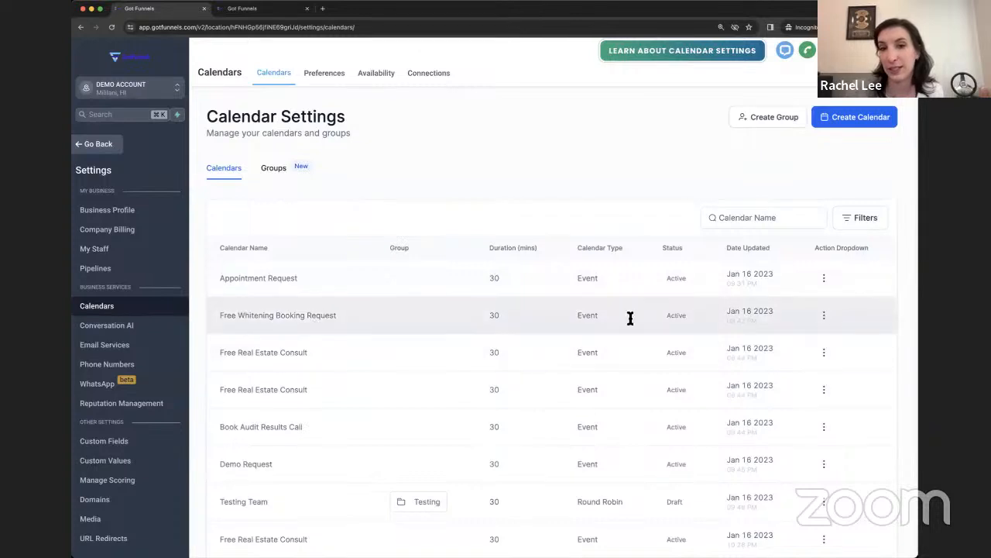
{"action": "left_click", "coordinate": [824, 315]}
{"action": "scroll", "coordinate": [821, 344], "scroll_direction": "down", "scroll_amount": 1}
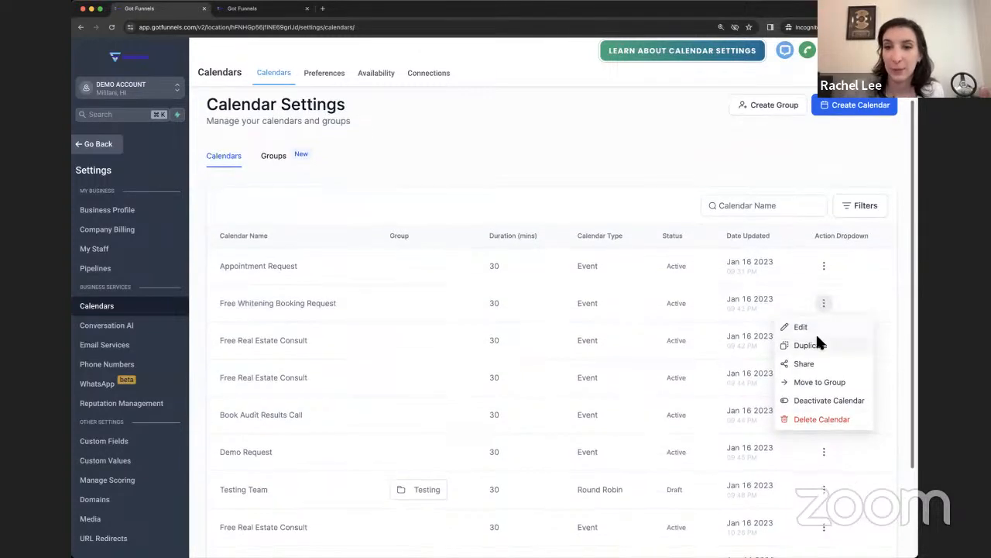
{"action": "left_click", "coordinate": [809, 344]}
{"action": "left_click", "coordinate": [676, 284]}
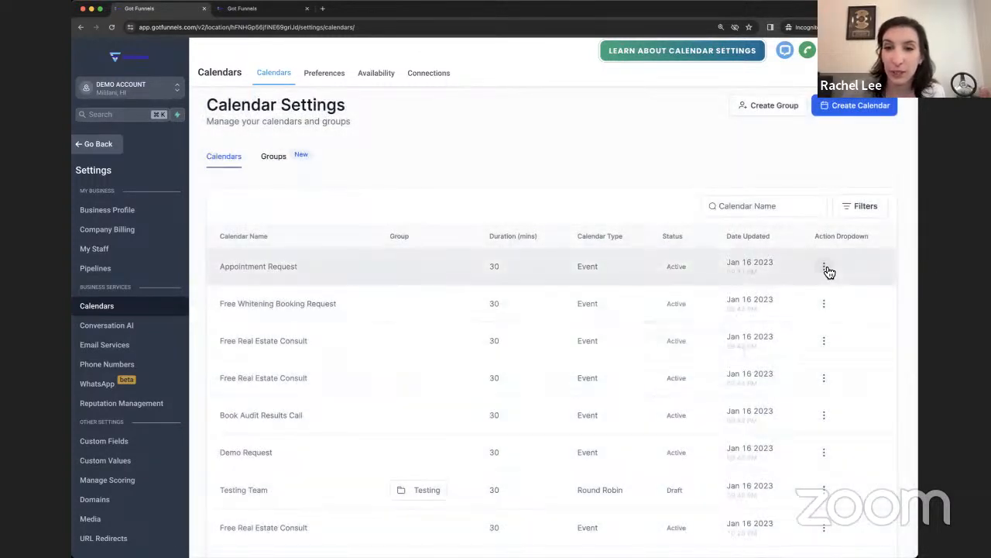
Step: Copy the Appointment Request scheduling link and load it in a new Incognito tab
{"action": "left_click", "coordinate": [826, 267]}
{"action": "left_click", "coordinate": [810, 326]}
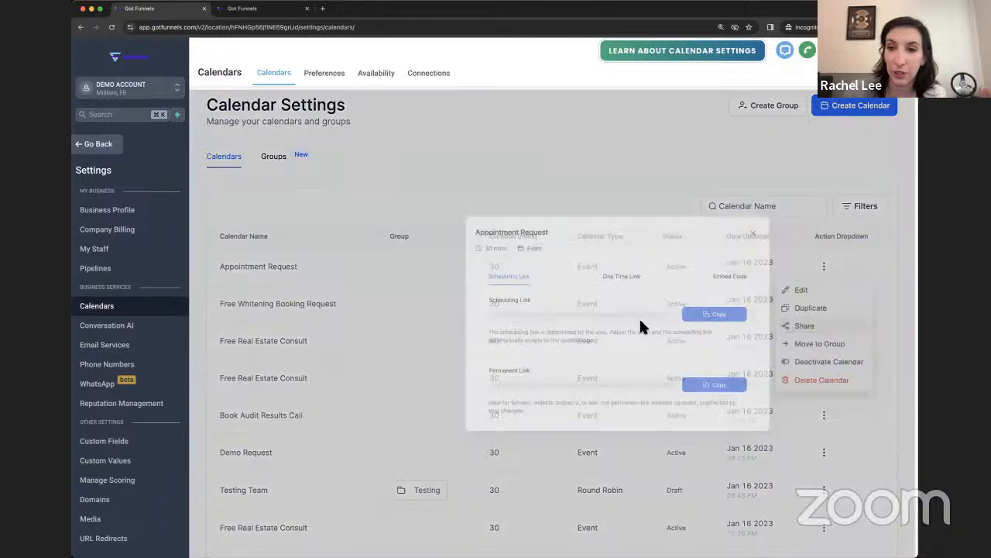
{"action": "left_click", "coordinate": [675, 313]}
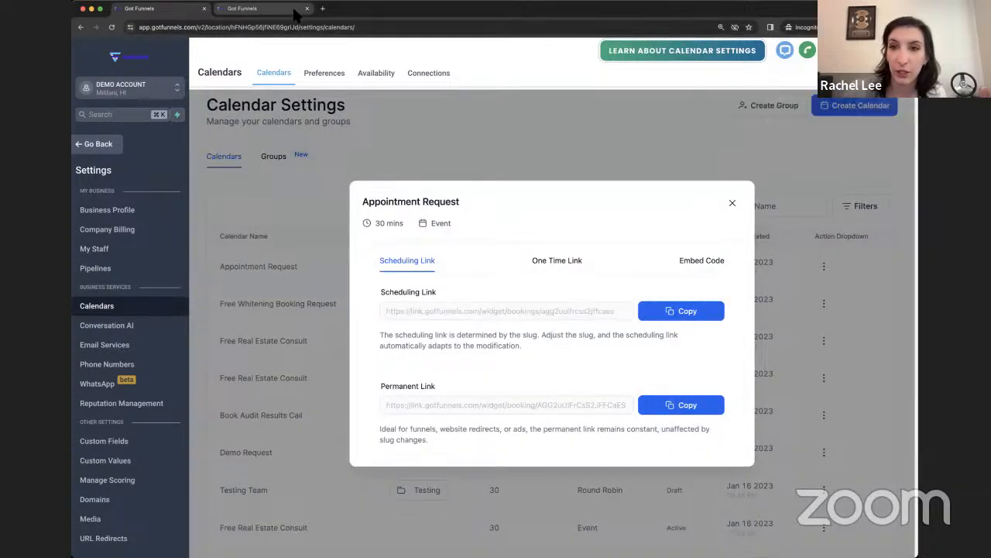
{"action": "left_click", "coordinate": [322, 9]}
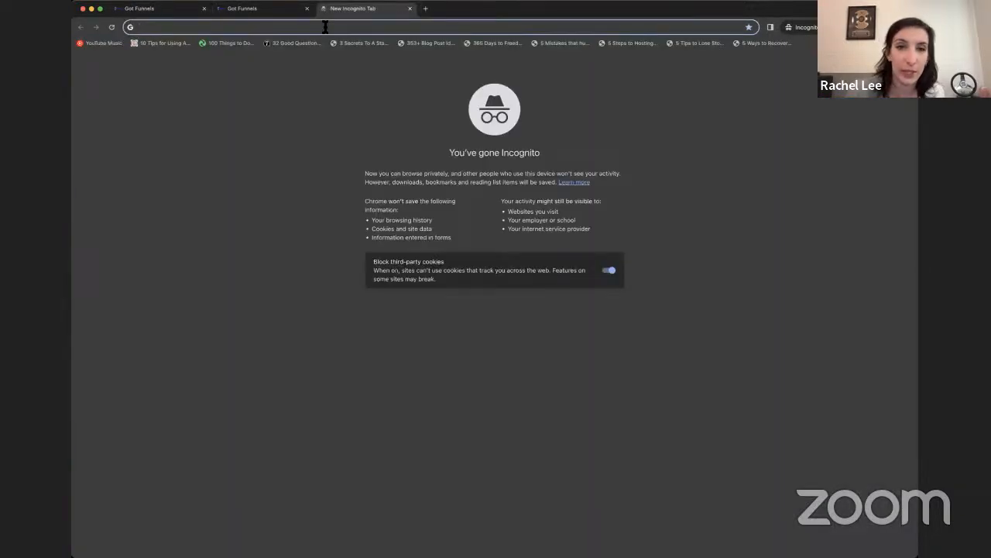
{"action": "key", "text": "super+v"}
{"action": "key", "text": "Return"}
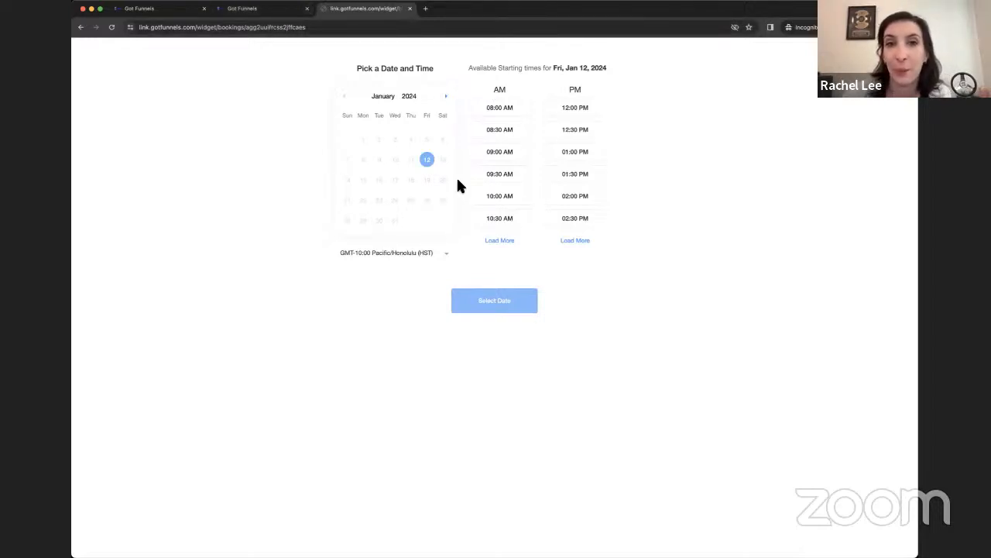
Step: Try the 09:30 AM, 10:30 AM and 02:00 PM slots in Honolulu time, then return to the funnel tab
{"action": "left_click", "coordinate": [511, 174]}
{"action": "left_click", "coordinate": [495, 220]}
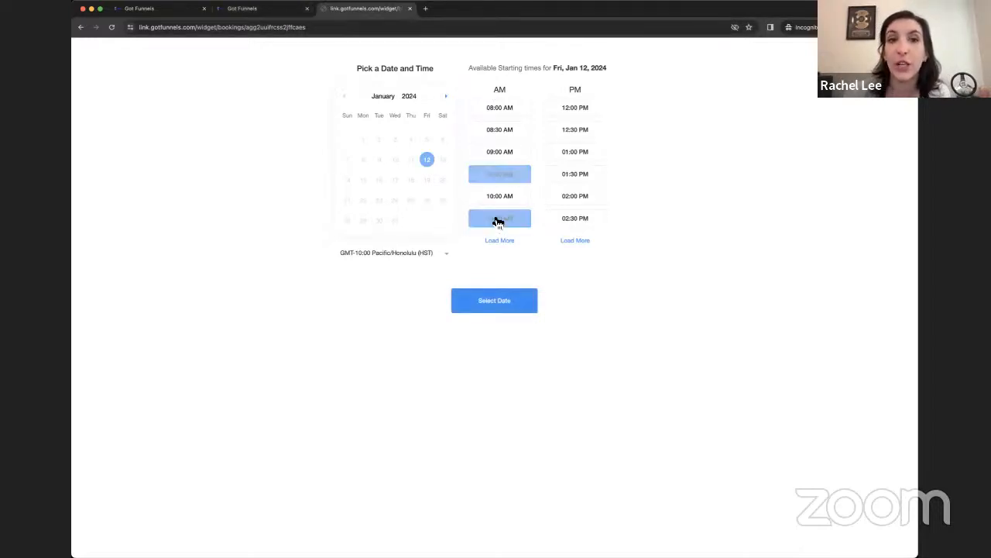
{"action": "left_click", "coordinate": [408, 253]}
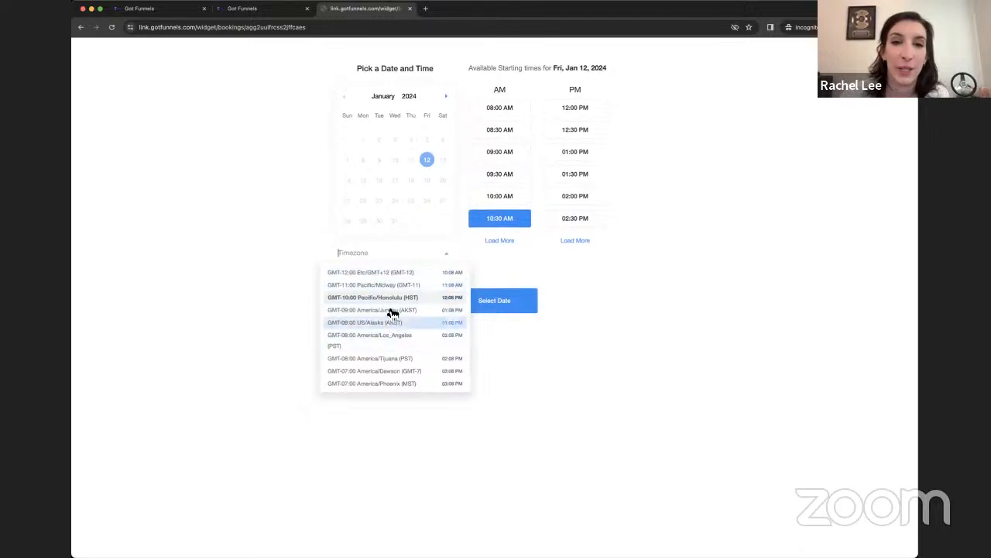
{"action": "left_click", "coordinate": [575, 195]}
{"action": "left_click", "coordinate": [576, 195]}
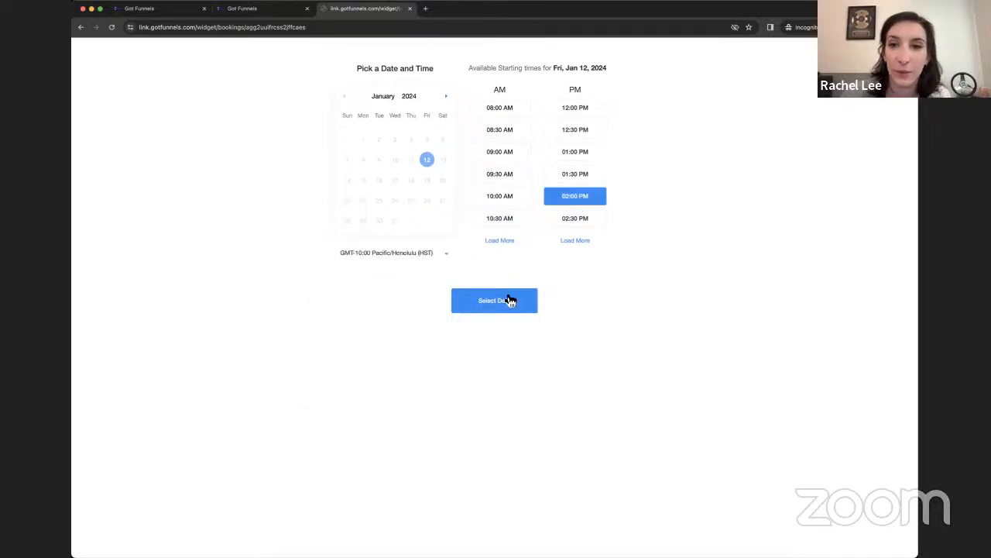
{"action": "left_click", "coordinate": [281, 10]}
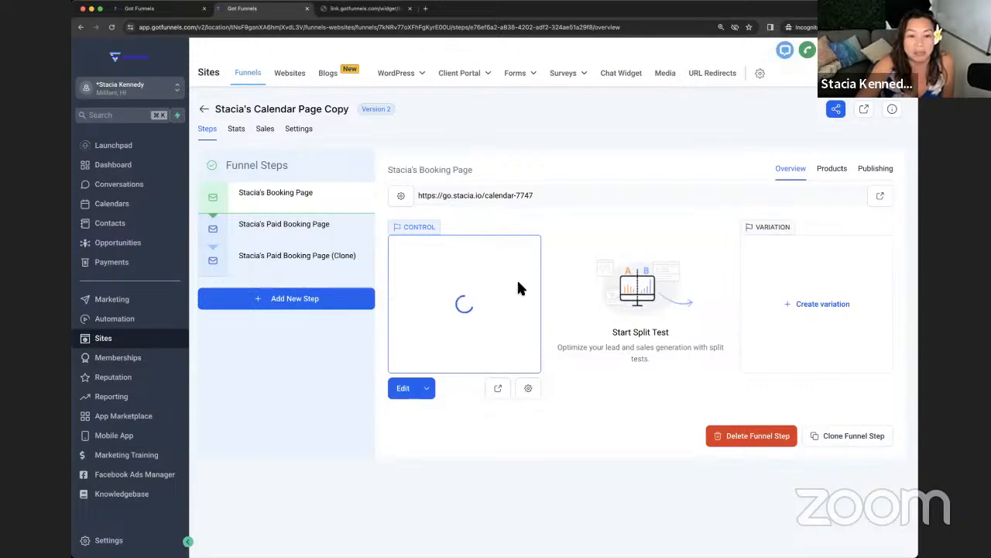
Step: Preview the live booking page and review its form for Friday, January 12 at 11:30 AM
{"action": "left_click", "coordinate": [882, 198]}
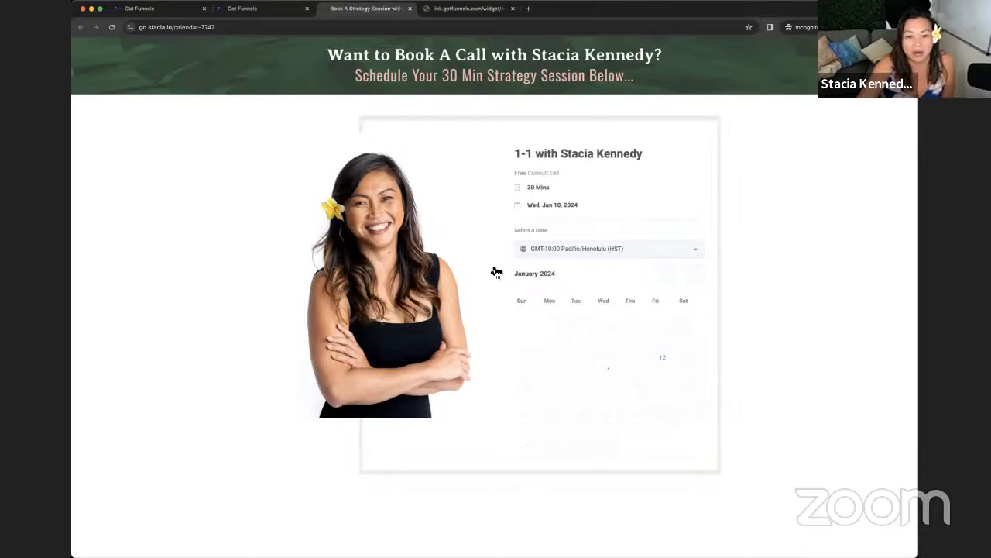
{"action": "left_click", "coordinate": [663, 367]}
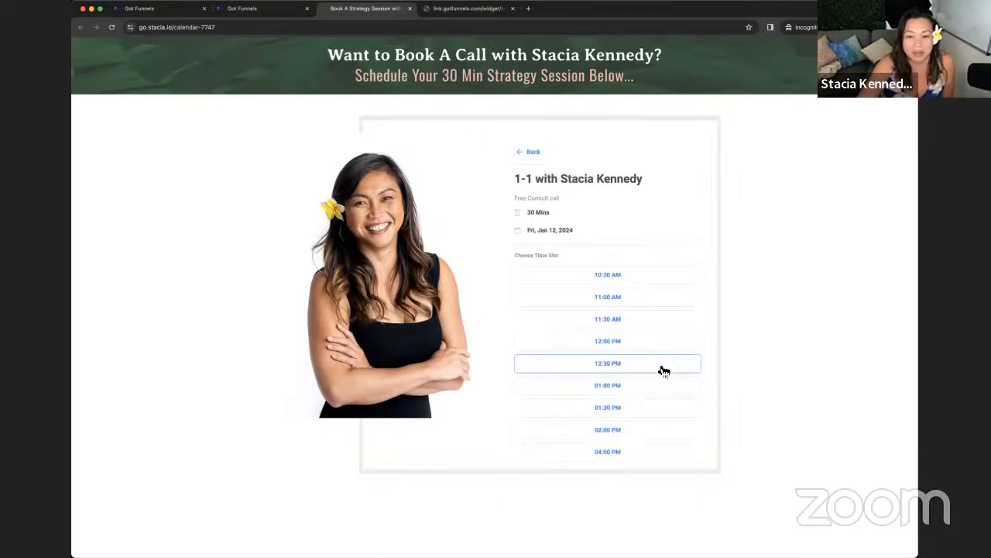
{"action": "left_click", "coordinate": [620, 325]}
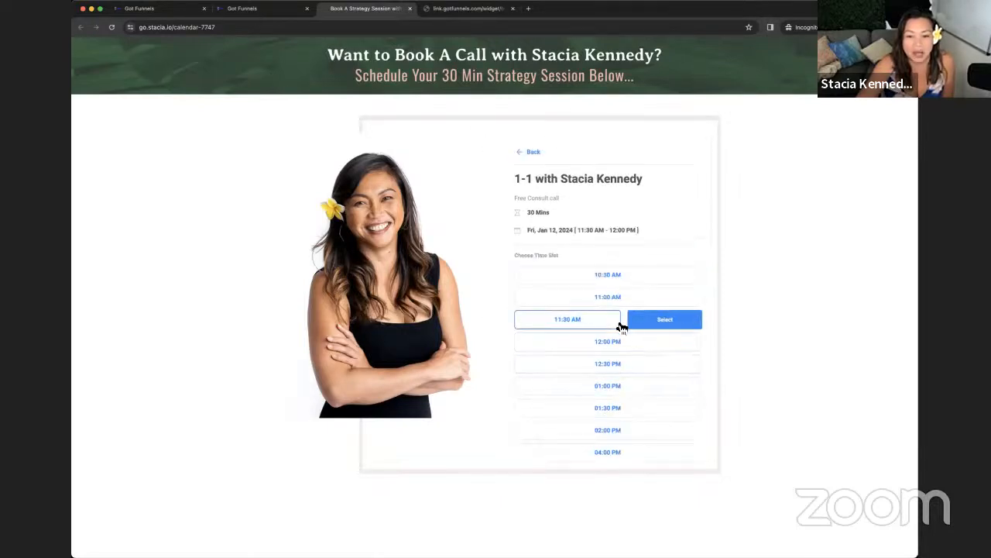
{"action": "left_click", "coordinate": [675, 323]}
{"action": "scroll", "coordinate": [593, 291], "scroll_direction": "down", "scroll_amount": 1}
{"action": "scroll", "coordinate": [593, 291], "scroll_direction": "down", "scroll_amount": 2}
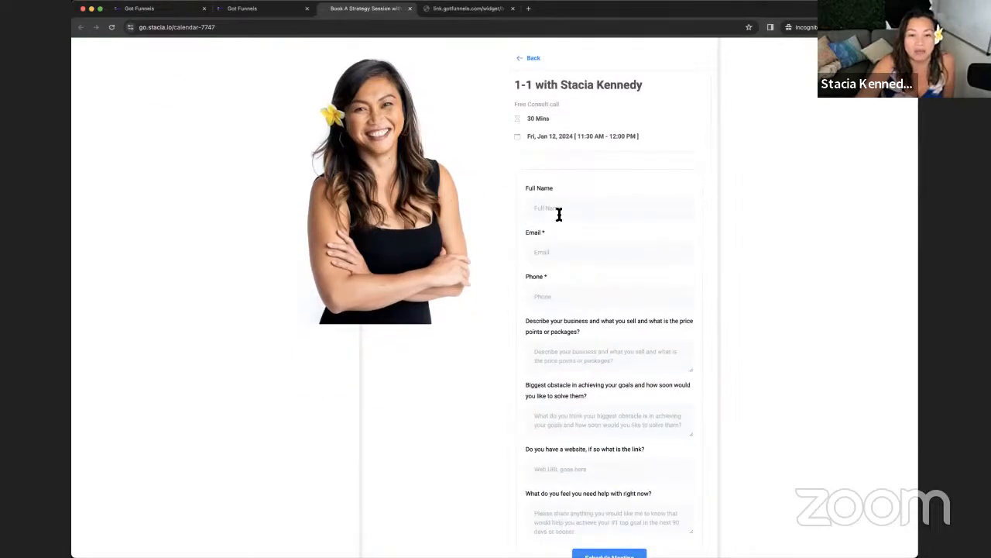
{"action": "scroll", "coordinate": [555, 360], "scroll_direction": "down", "scroll_amount": 2}
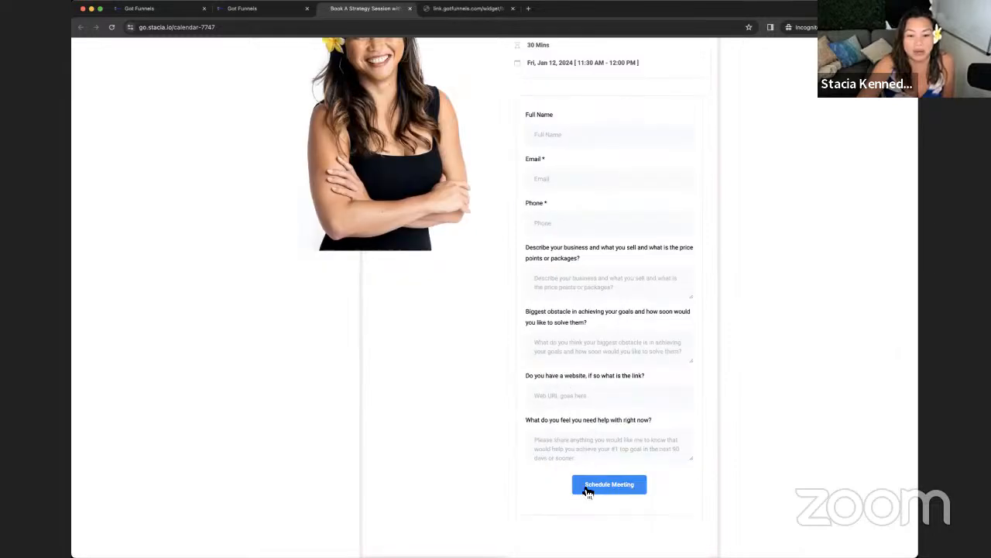
{"action": "scroll", "coordinate": [515, 400], "scroll_direction": "up", "scroll_amount": 4}
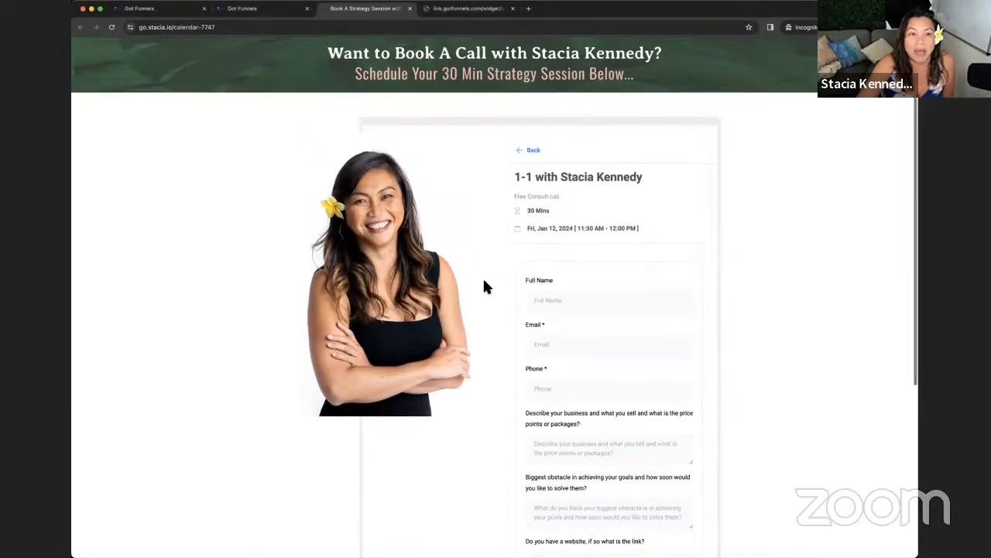
{"action": "left_click", "coordinate": [260, 9]}
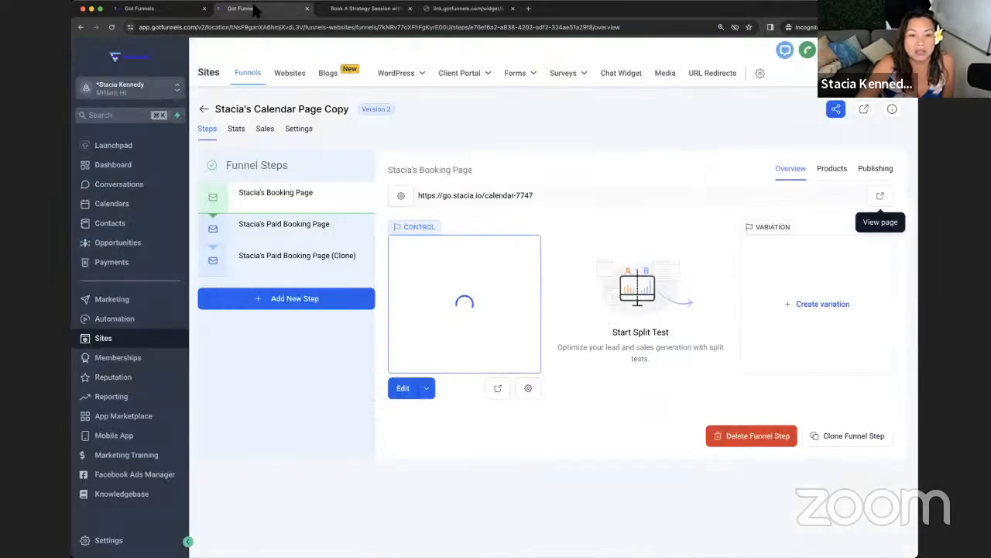
Step: Preview the paid booking page clone's live page and return to the funnel steps
{"action": "left_click", "coordinate": [303, 271]}
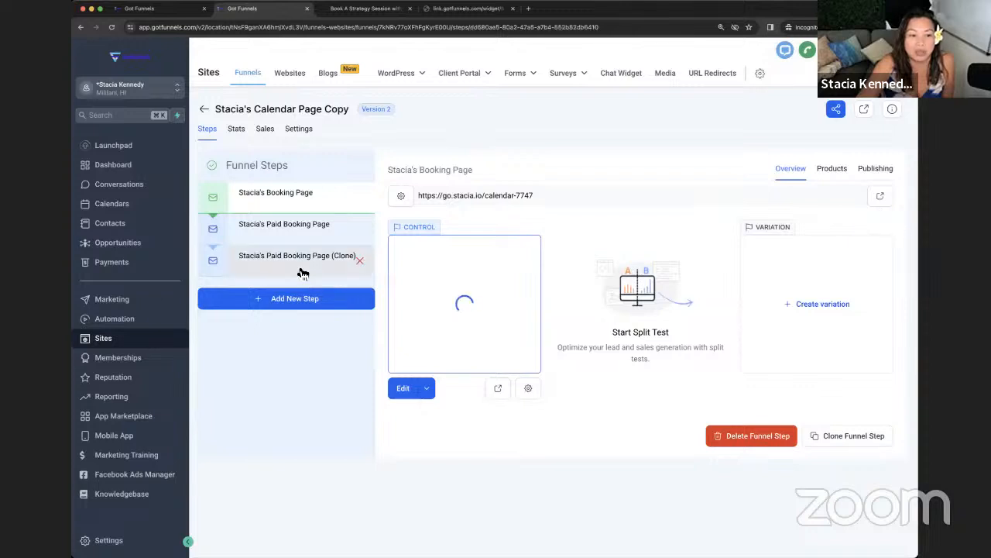
{"action": "left_click", "coordinate": [498, 389]}
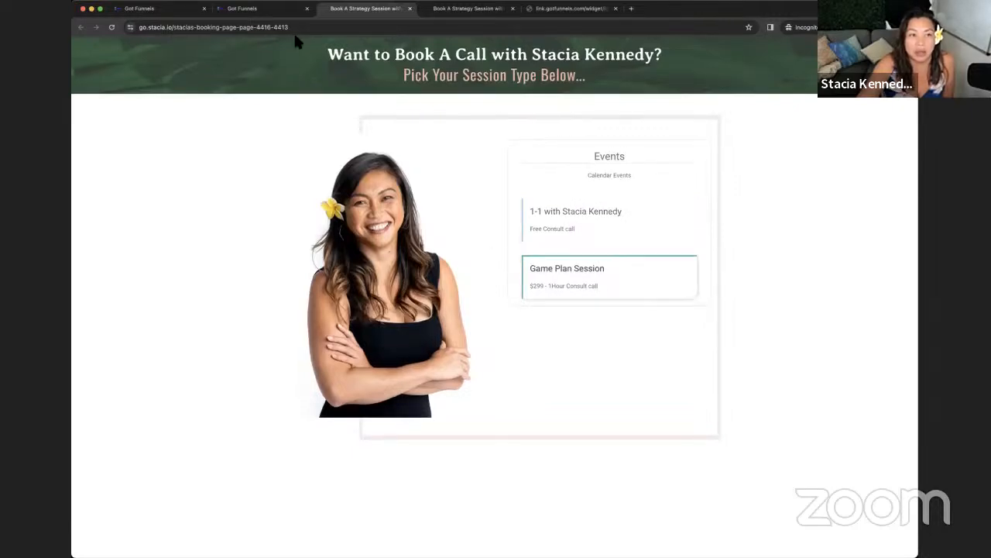
{"action": "left_click", "coordinate": [252, 8]}
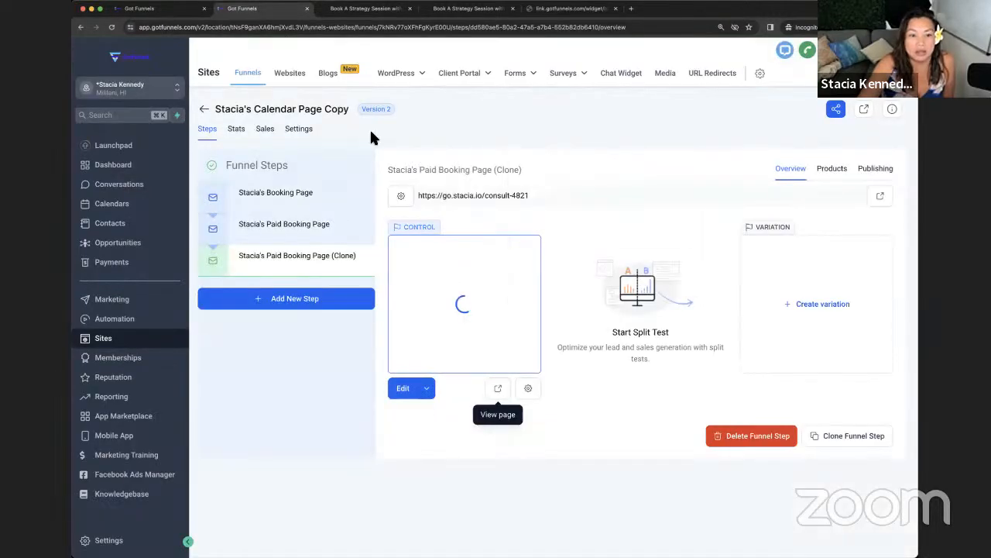
Step: Preview the paid booking page for January 25 at 08:30 AM and check its card payment field
{"action": "left_click", "coordinate": [320, 225]}
{"action": "left_click", "coordinate": [500, 390]}
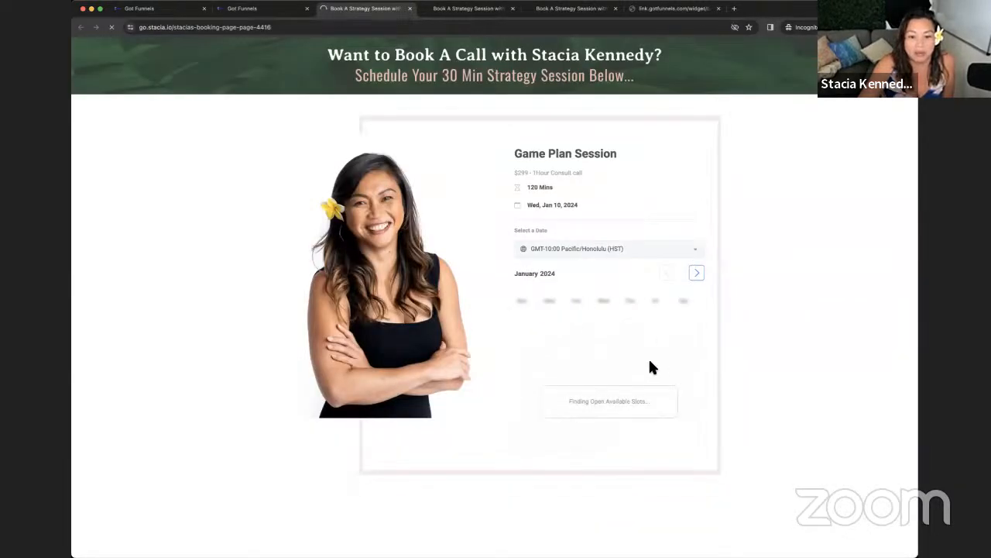
{"action": "left_click", "coordinate": [634, 413]}
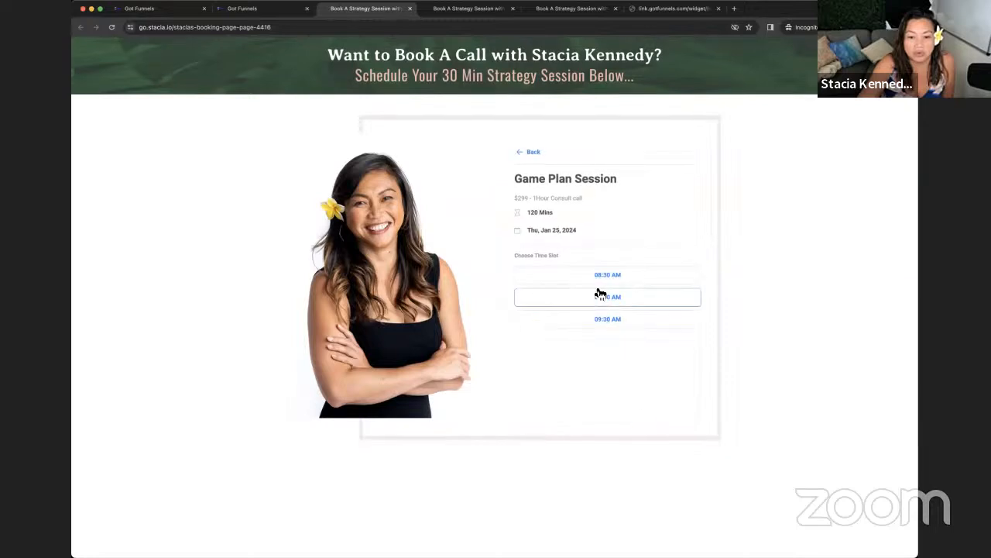
{"action": "left_click", "coordinate": [598, 277]}
{"action": "left_click", "coordinate": [663, 276]}
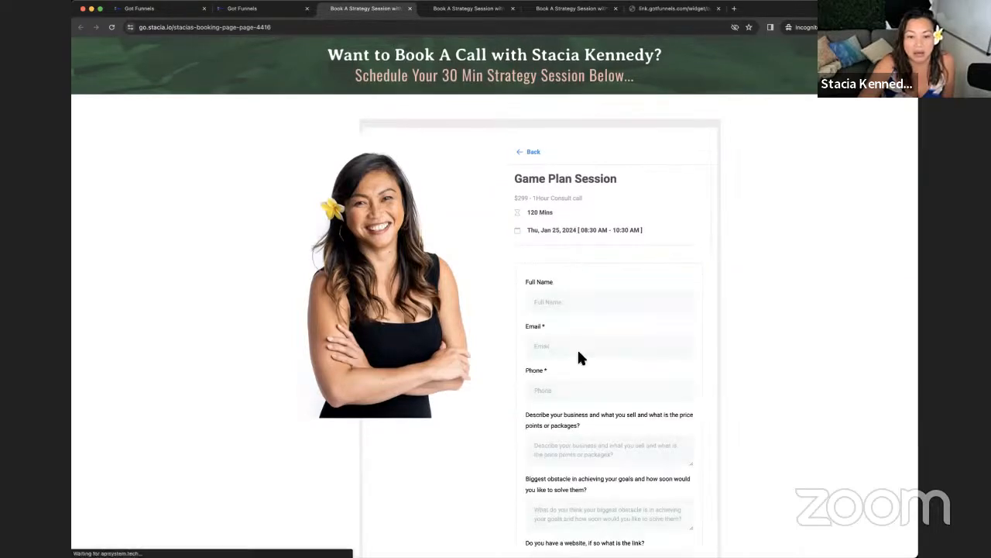
{"action": "scroll", "coordinate": [580, 353], "scroll_direction": "down", "scroll_amount": 5}
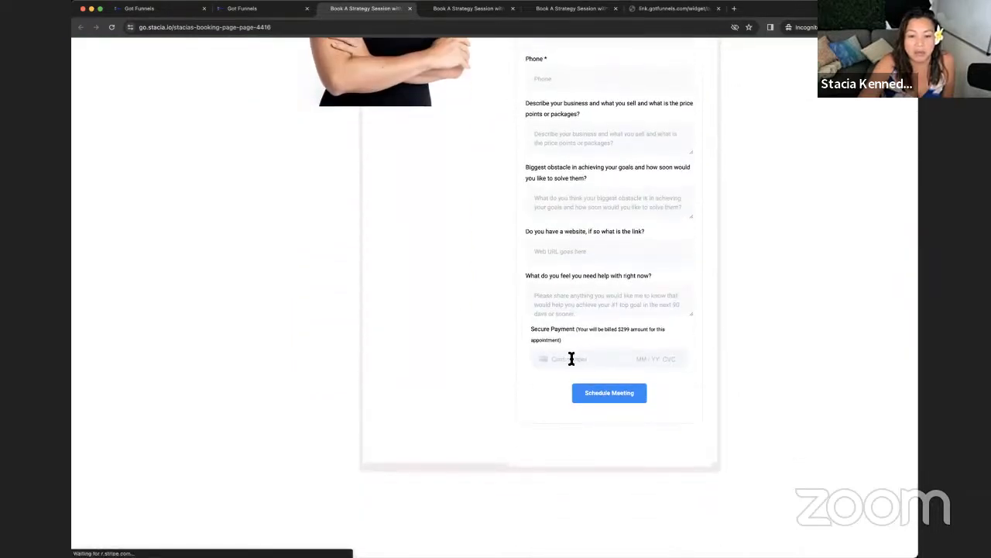
{"action": "left_click", "coordinate": [589, 362]}
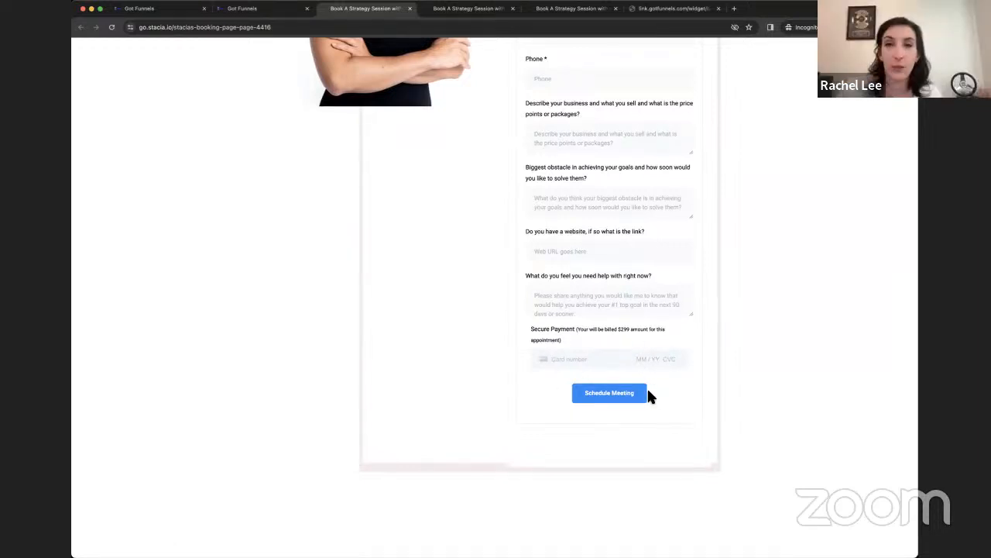
{"action": "scroll", "coordinate": [644, 380], "scroll_direction": "up", "scroll_amount": 5}
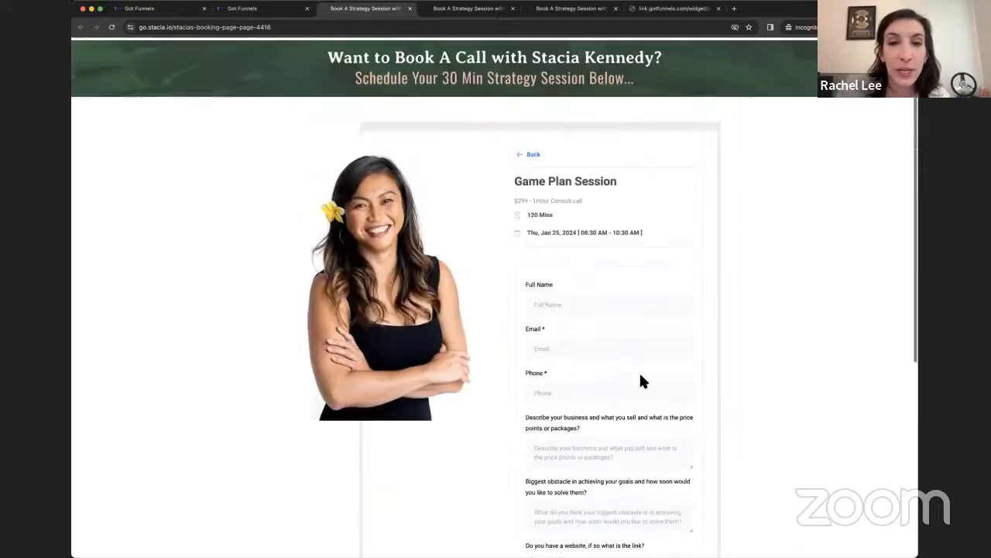
{"action": "left_click", "coordinate": [248, 9]}
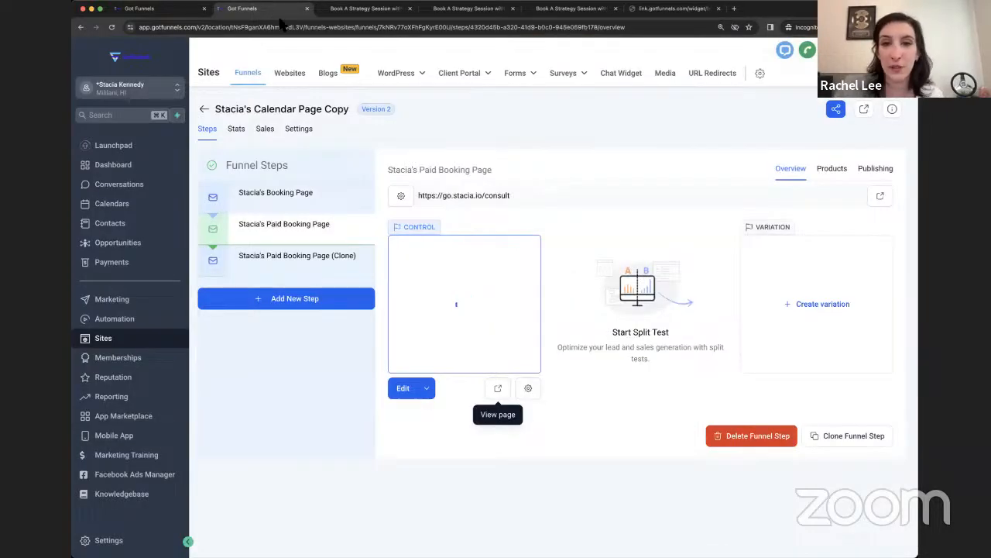
Step: In the demo account, close the link details and start a new Round Robin calendar
{"action": "left_click", "coordinate": [168, 9]}
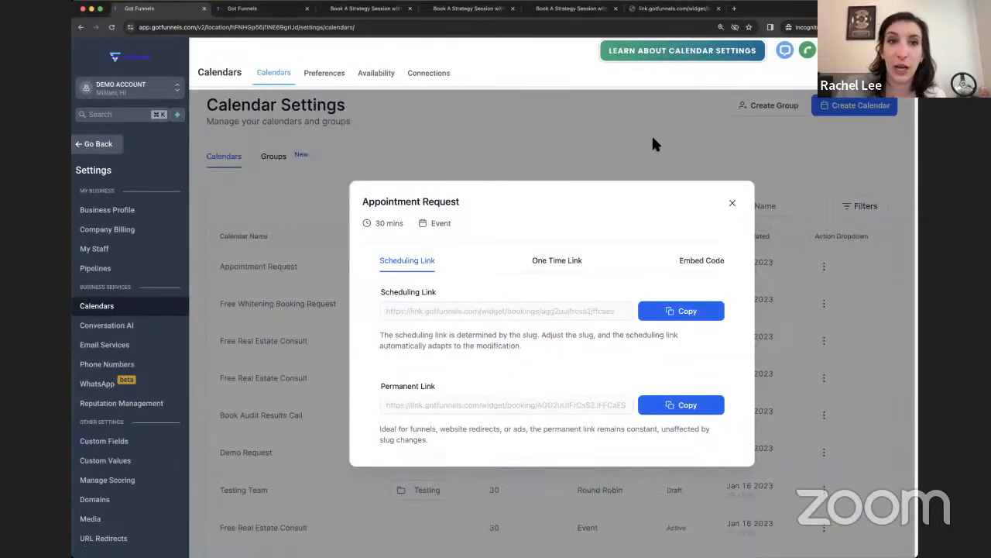
{"action": "left_click", "coordinate": [733, 203]}
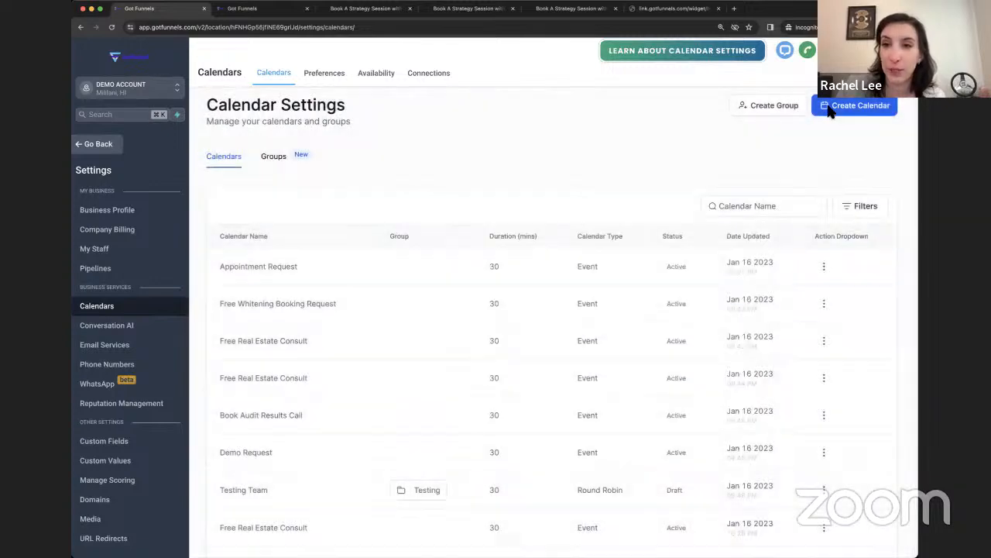
{"action": "left_click", "coordinate": [830, 104]}
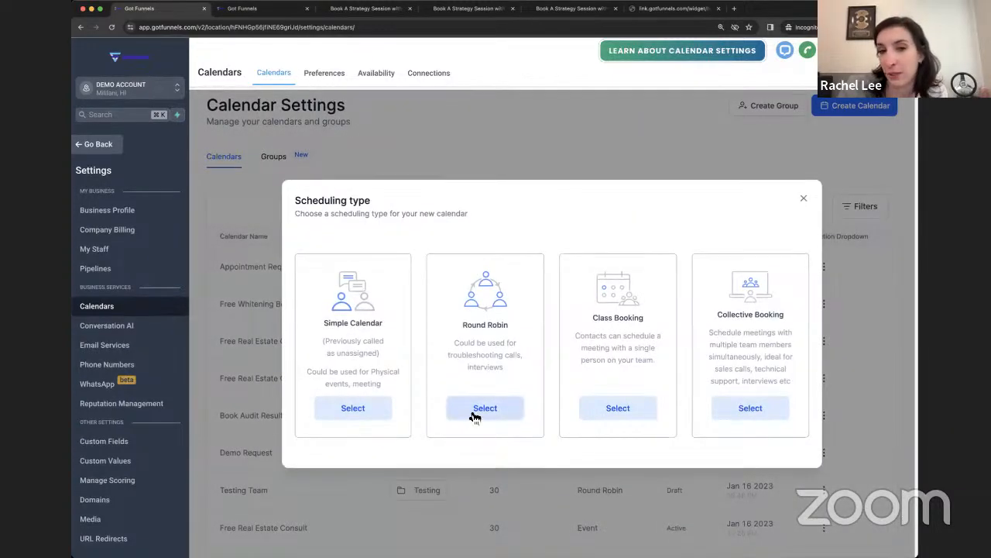
{"action": "left_click", "coordinate": [475, 413]}
{"action": "left_click", "coordinate": [449, 149]}
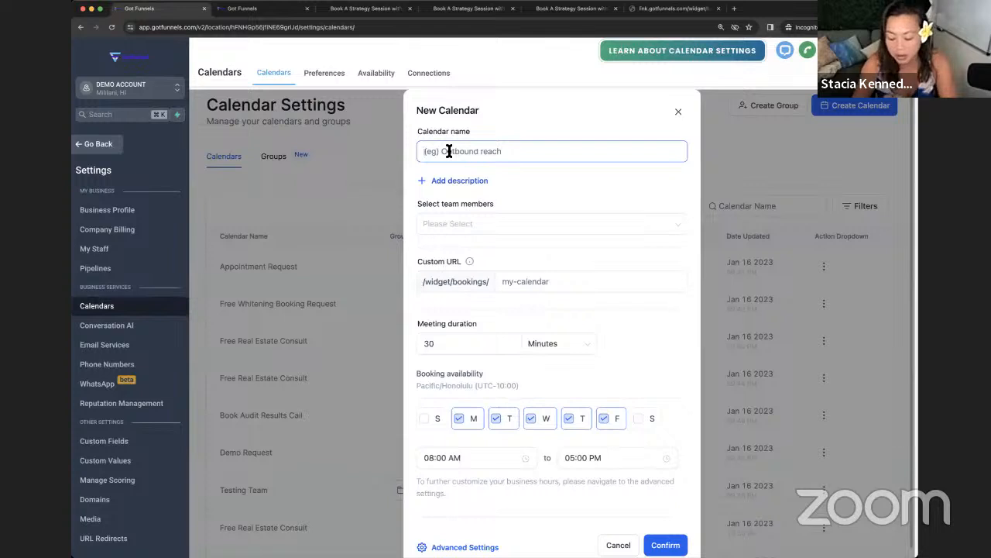
Step: Name the draft Book A Consult Call, glance at team members, and close it unsaved
{"action": "type", "text": "B"}
{"action": "key", "text": "BackSpace"}
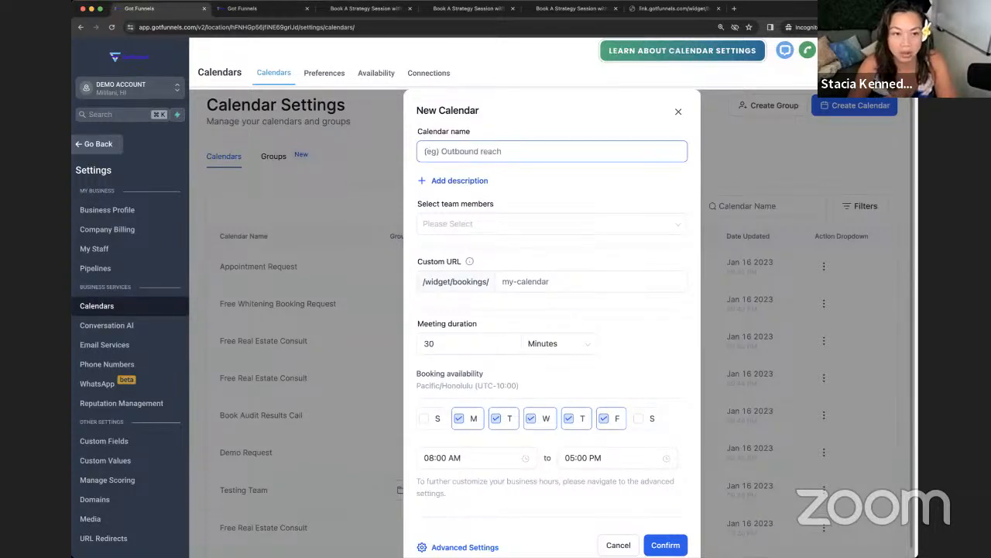
{"action": "type", "text": "Book"}
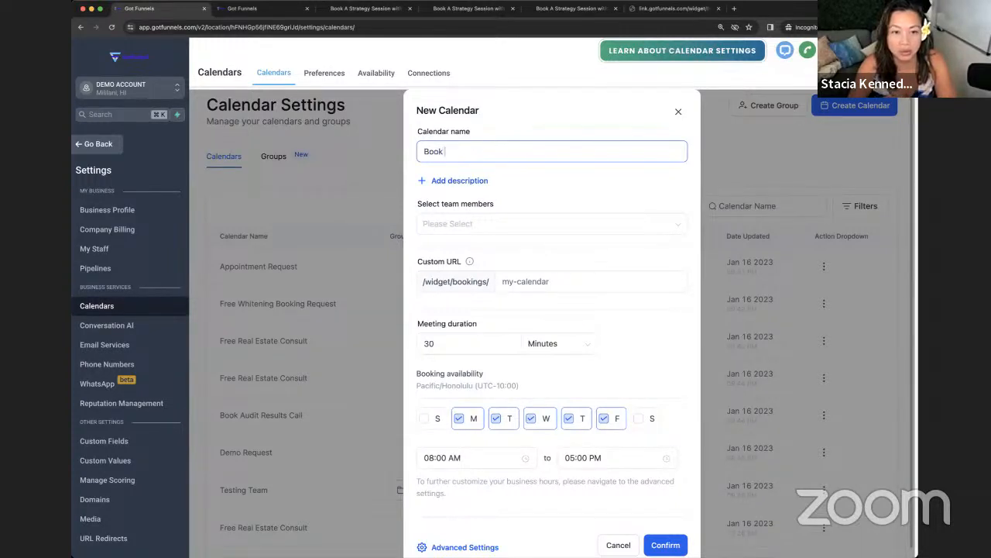
{"action": "type", "text": " A Consult Call"}
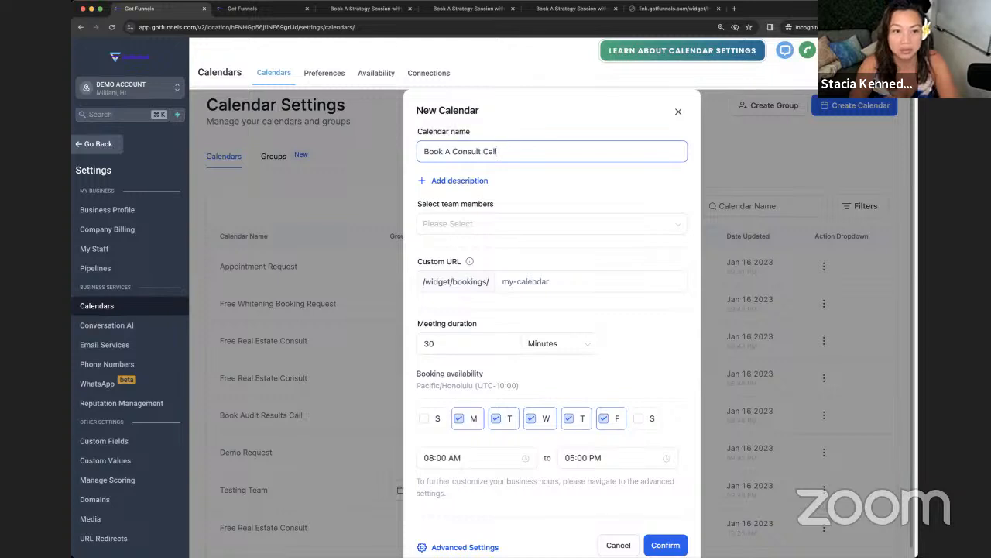
{"action": "left_click", "coordinate": [478, 227]}
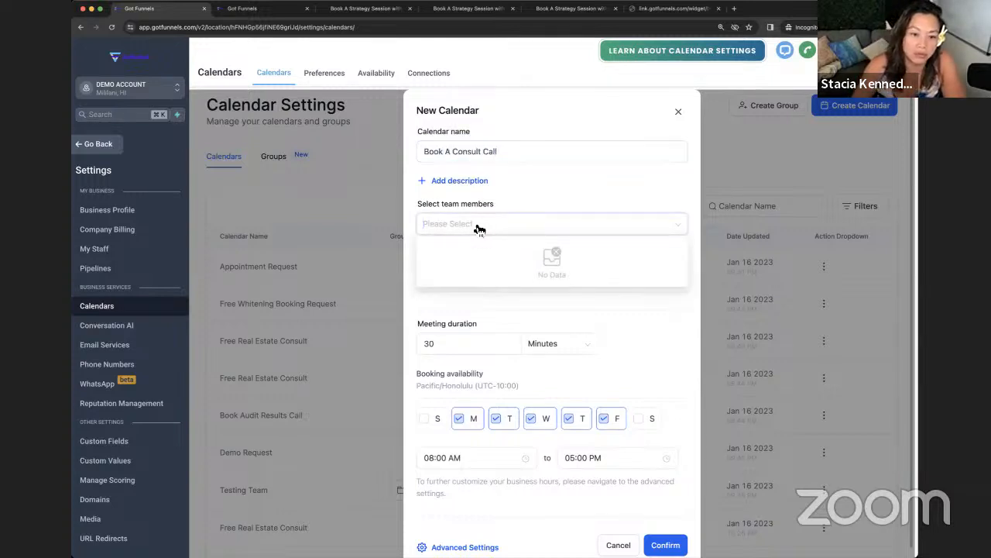
{"action": "left_click", "coordinate": [678, 111]}
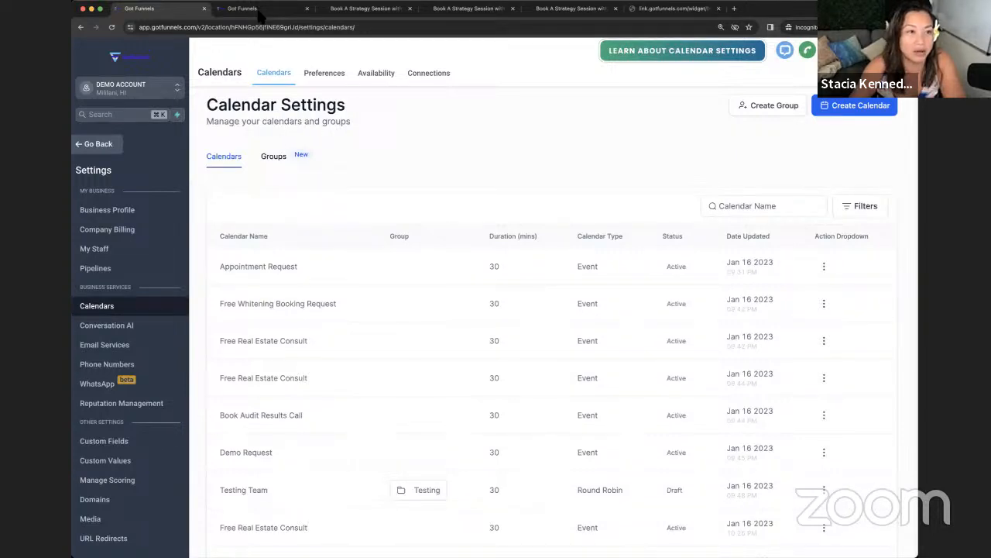
Step: Switch to the second Got Funnels tab holding the other account's workspace
{"action": "left_click", "coordinate": [260, 11]}
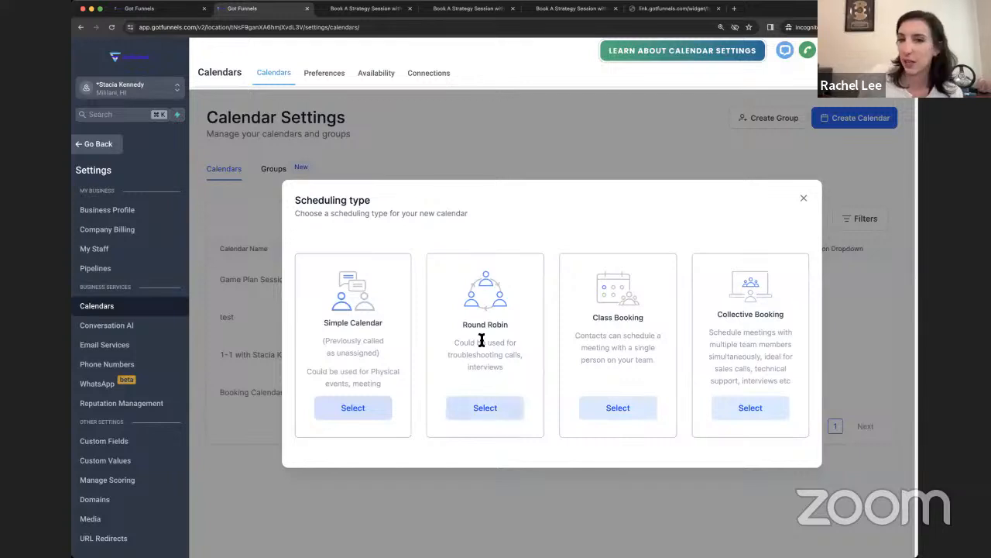
Step: Create a Round Robin calendar named Calendar Test Demo with two team members assigned
{"action": "left_click", "coordinate": [496, 418]}
{"action": "left_click", "coordinate": [482, 155]}
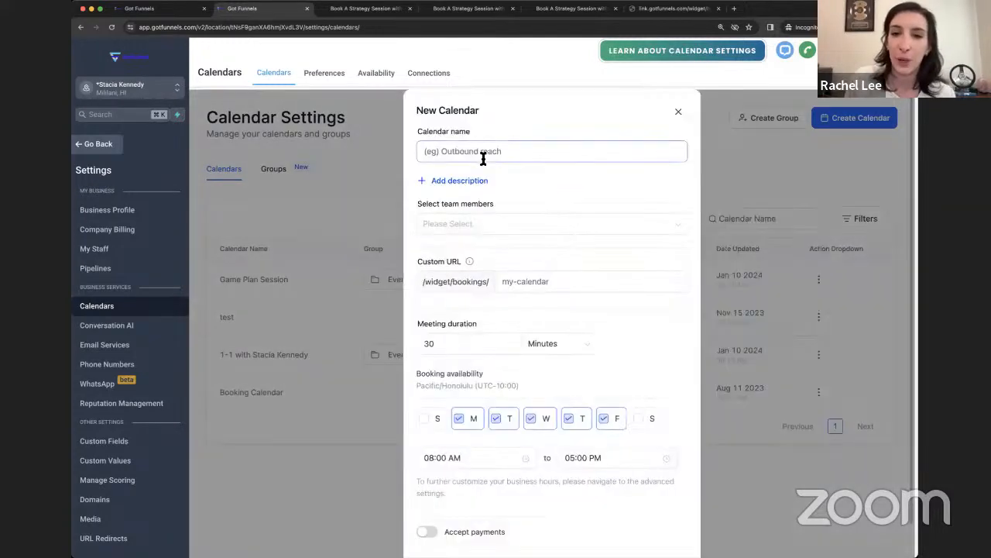
{"action": "type", "text": "Calendar Test Demo"}
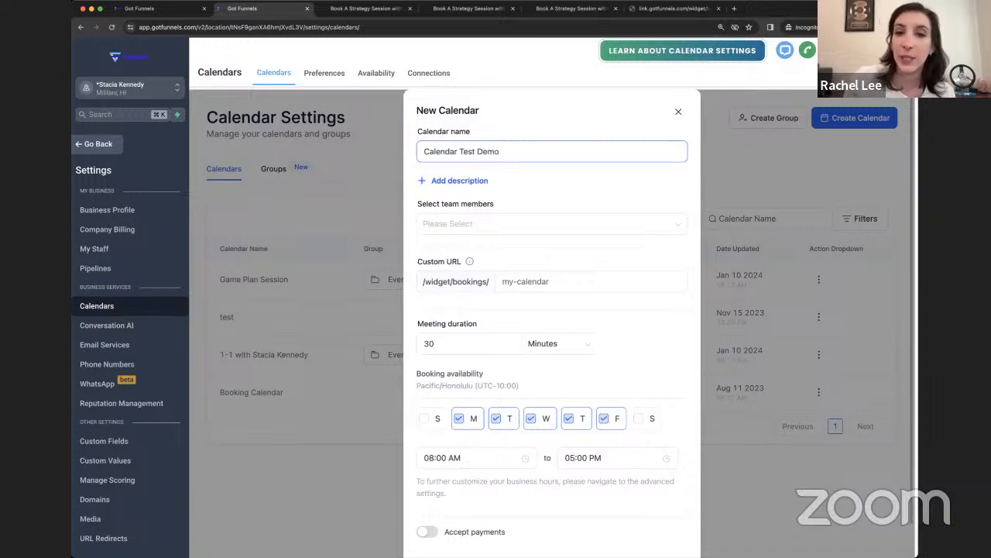
{"action": "left_click", "coordinate": [461, 223]}
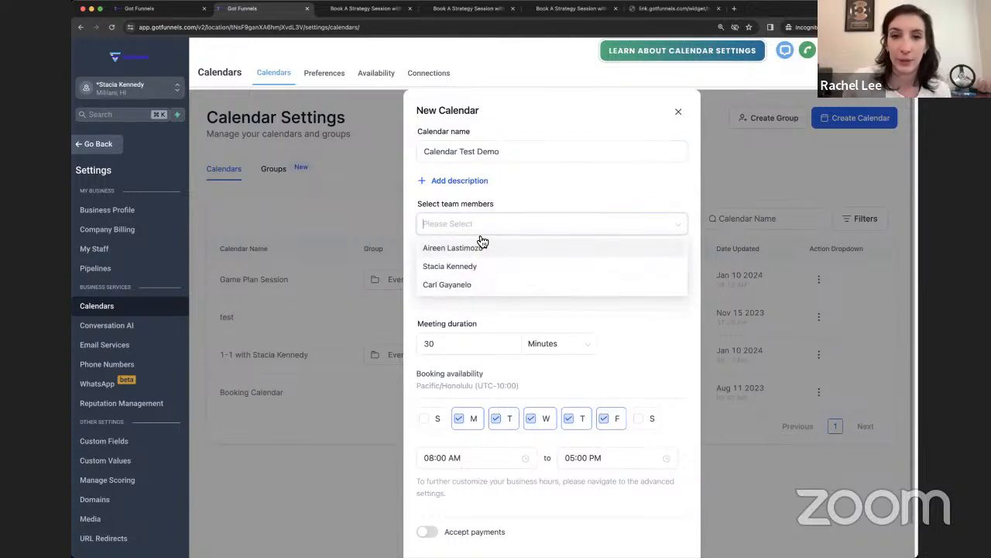
{"action": "left_click", "coordinate": [462, 268]}
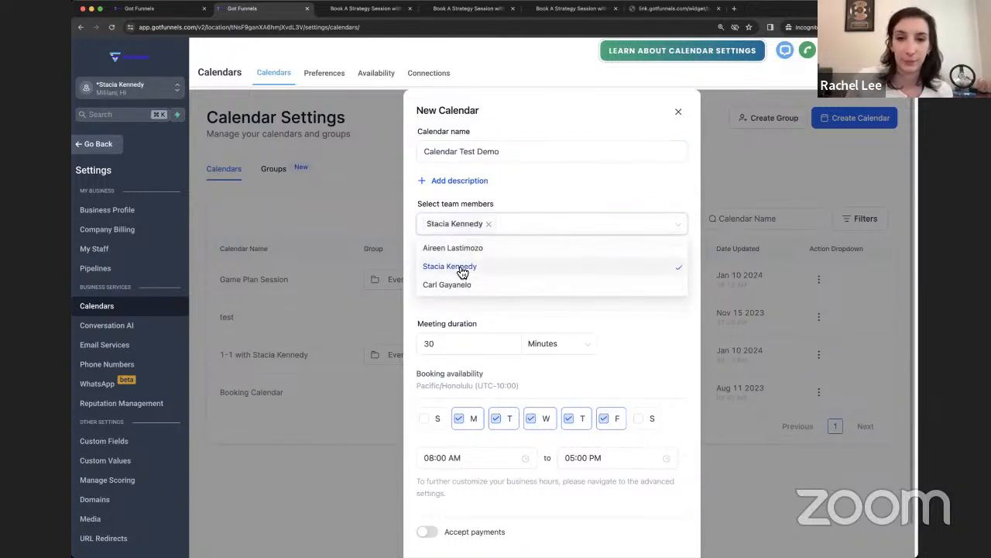
{"action": "left_click", "coordinate": [548, 177]}
{"action": "left_click", "coordinate": [534, 228]}
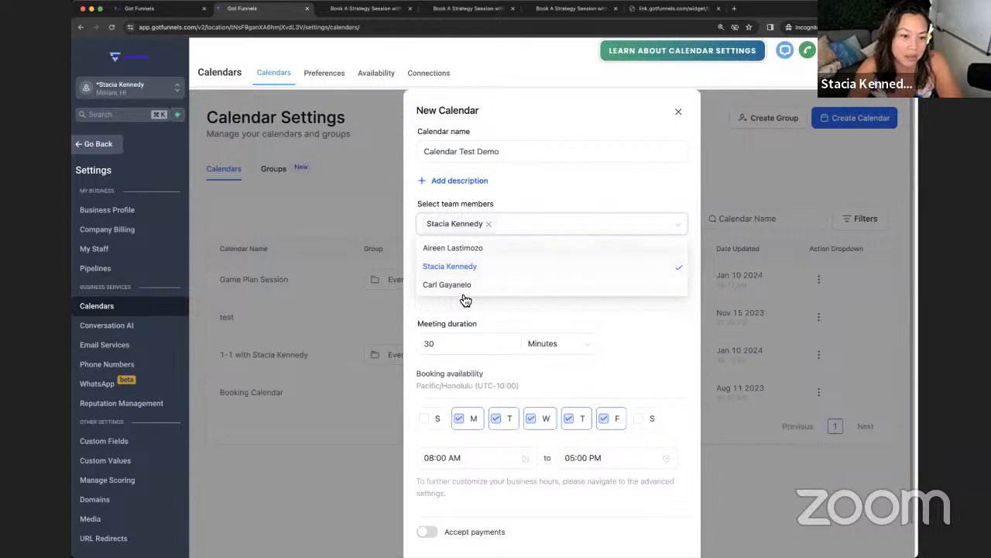
{"action": "left_click", "coordinate": [555, 182]}
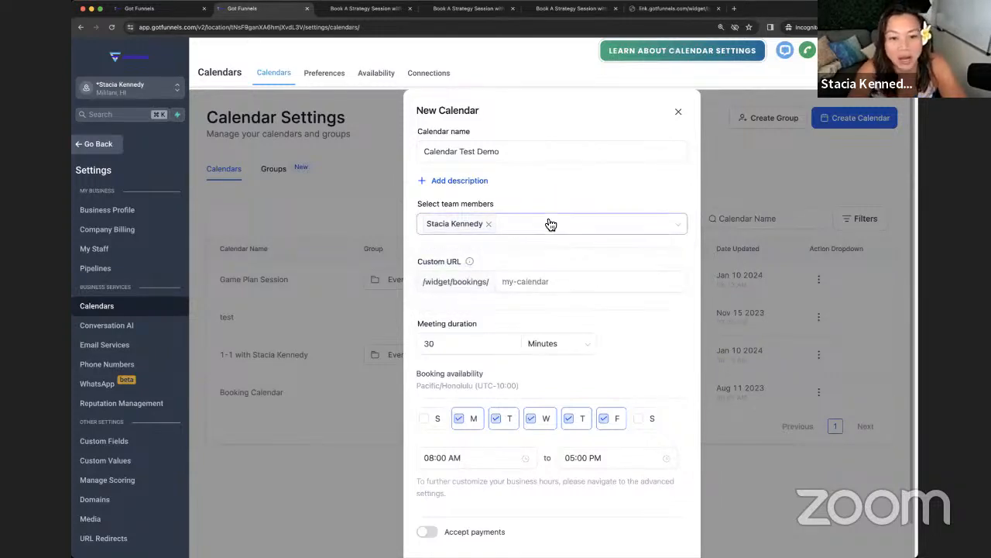
{"action": "left_click", "coordinate": [549, 224]}
{"action": "left_click", "coordinate": [511, 250]}
{"action": "left_click", "coordinate": [572, 190]}
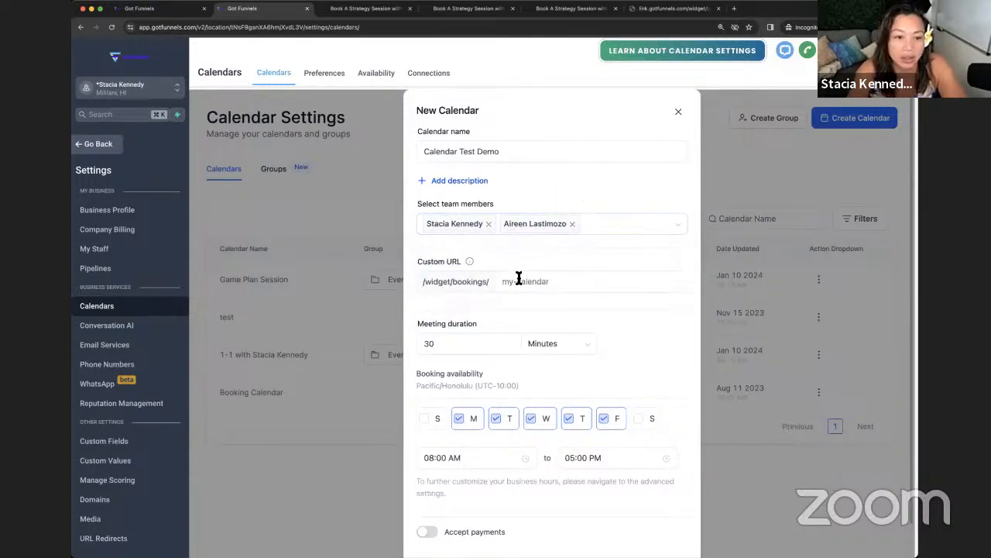
Step: Set the custom URL slug to calendar-booking12 and keep 30-minute meetings
{"action": "left_click", "coordinate": [519, 281]}
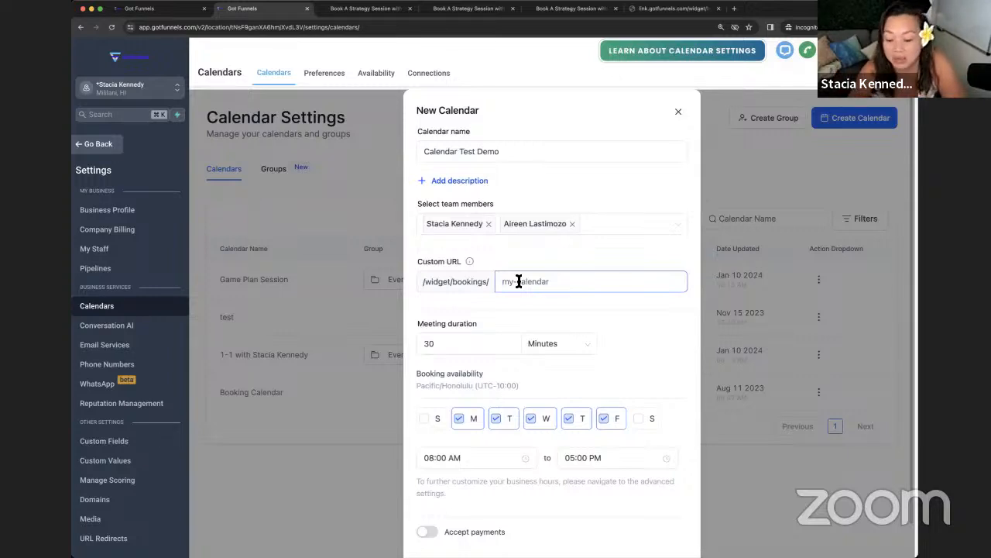
{"action": "type", "text": "calen"}
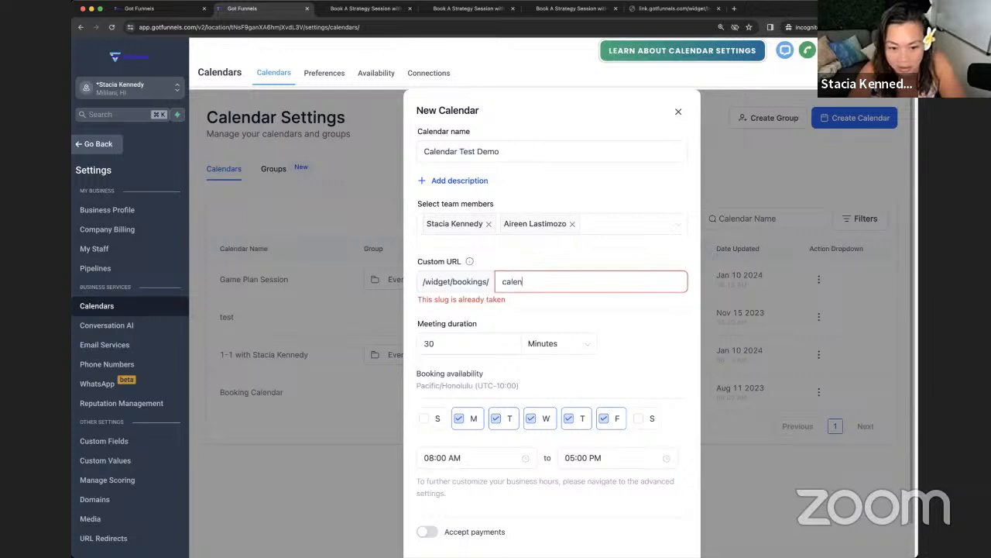
{"action": "type", "text": "dar-booking12"}
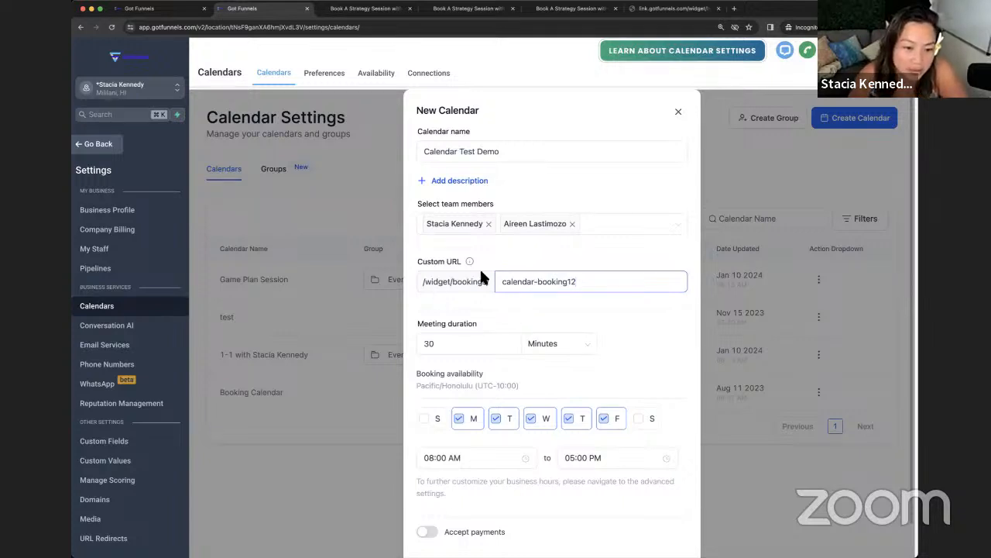
{"action": "left_click", "coordinate": [432, 342]}
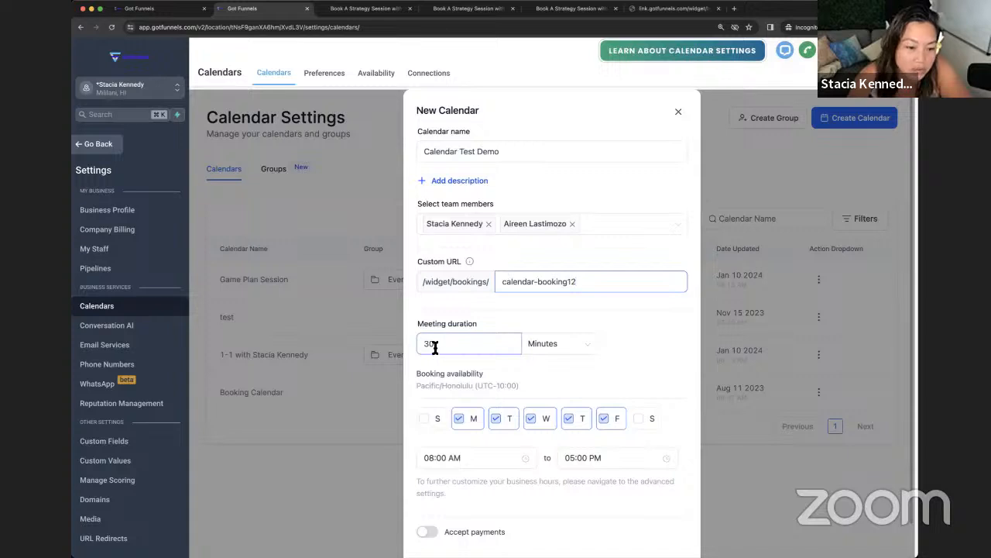
{"action": "left_click", "coordinate": [423, 346]}
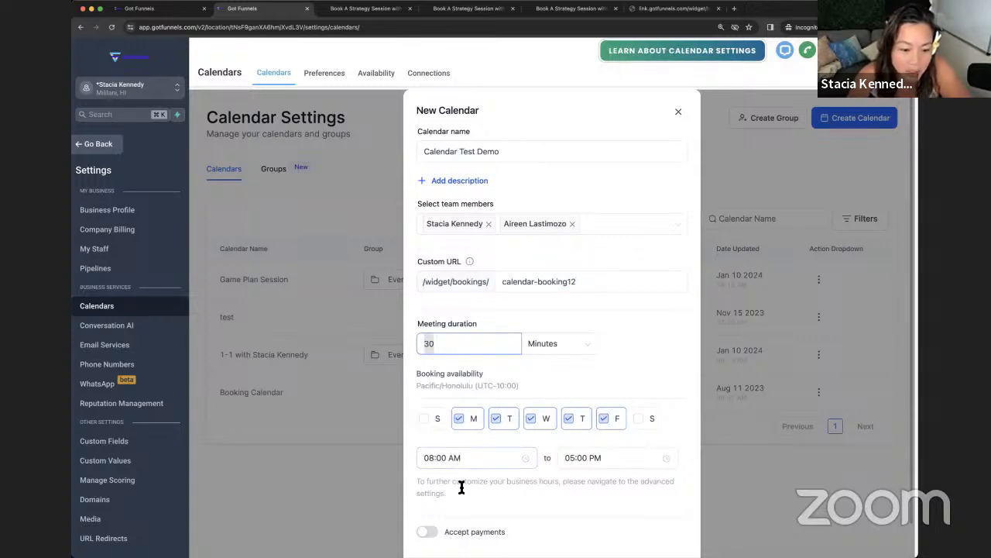
{"action": "scroll", "coordinate": [462, 481], "scroll_direction": "down", "scroll_amount": 2}
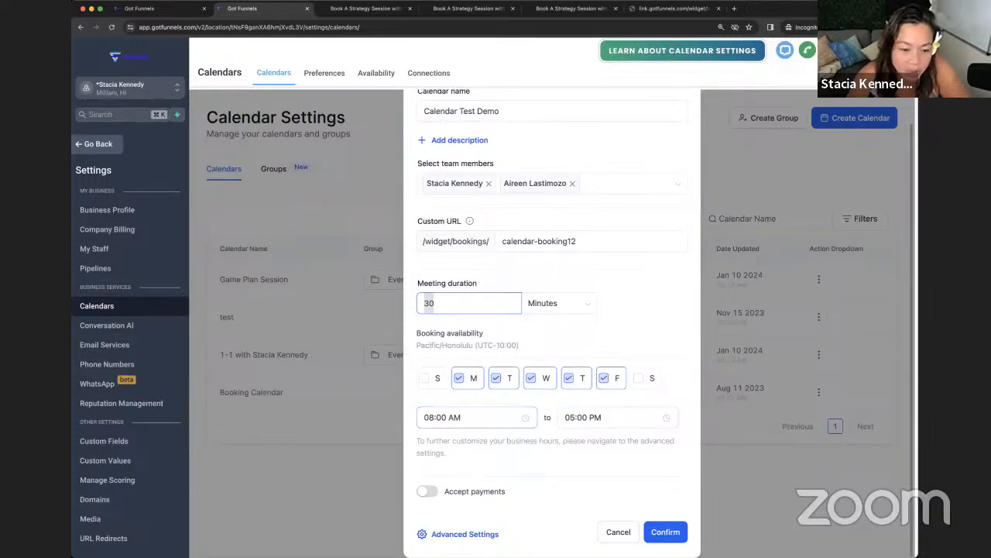
{"action": "left_click", "coordinate": [457, 534]}
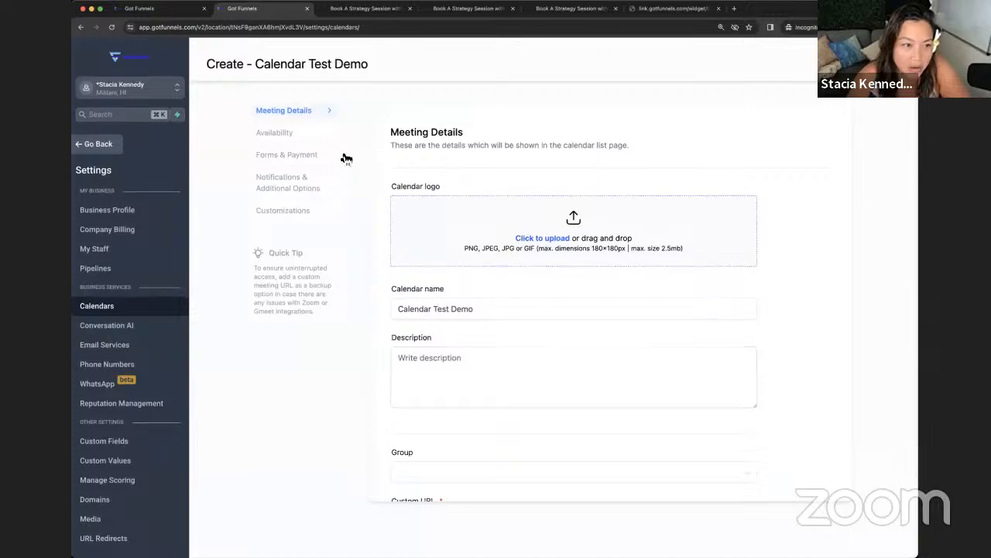
Step: Append ' Meeting with (company)' after {{contact.name}} in the meeting invite title
{"action": "scroll", "coordinate": [455, 286], "scroll_direction": "down", "scroll_amount": 3}
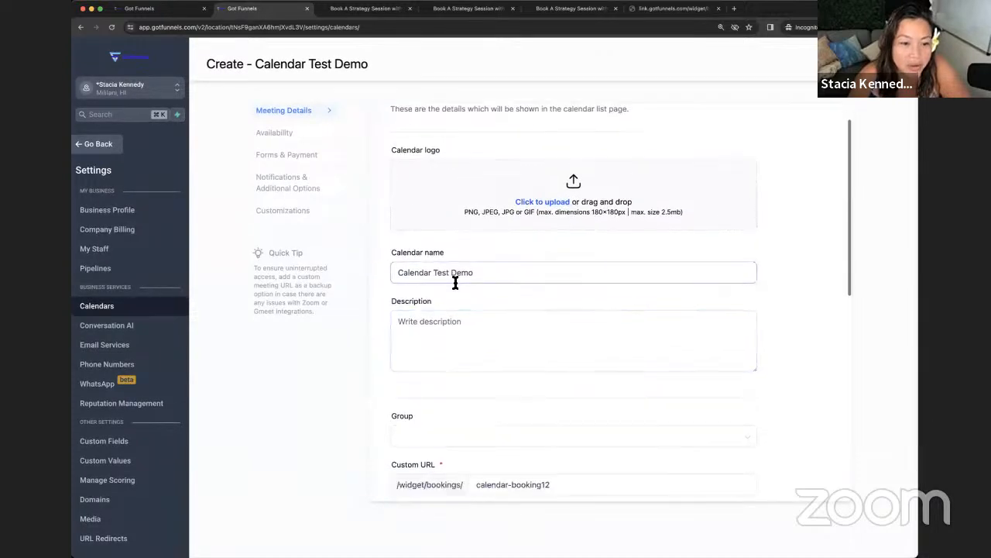
{"action": "scroll", "coordinate": [455, 291], "scroll_direction": "up", "scroll_amount": 3}
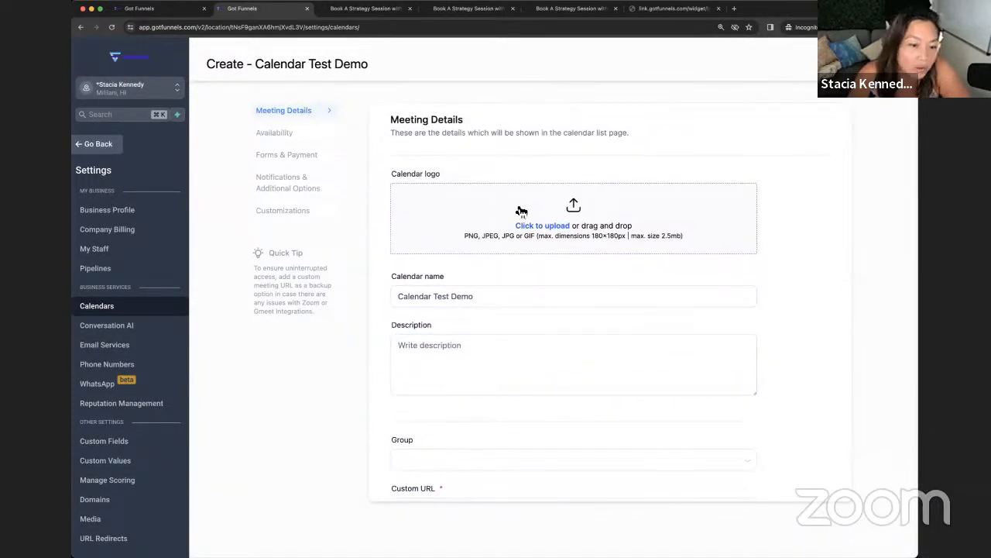
{"action": "scroll", "coordinate": [514, 303], "scroll_direction": "down", "scroll_amount": 7}
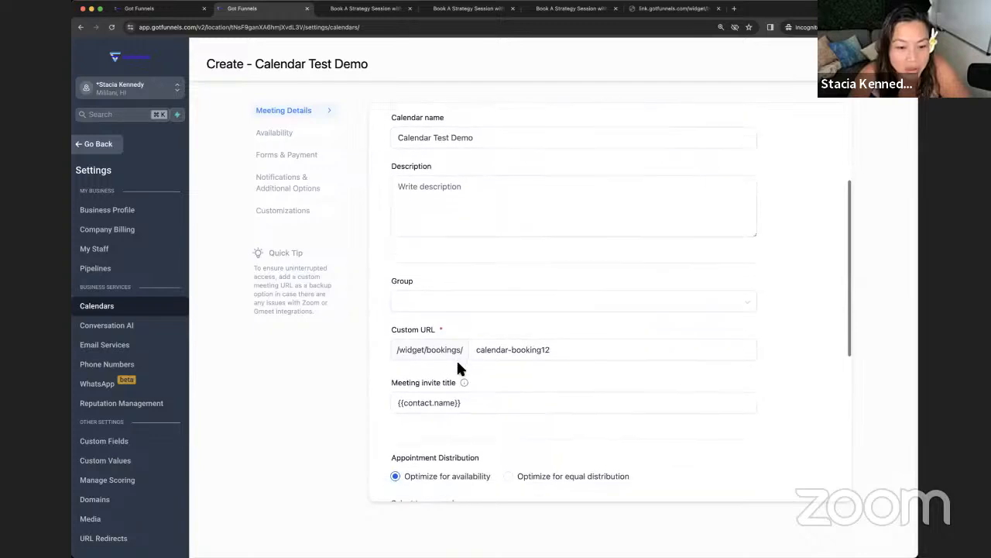
{"action": "scroll", "coordinate": [454, 359], "scroll_direction": "down", "scroll_amount": 1}
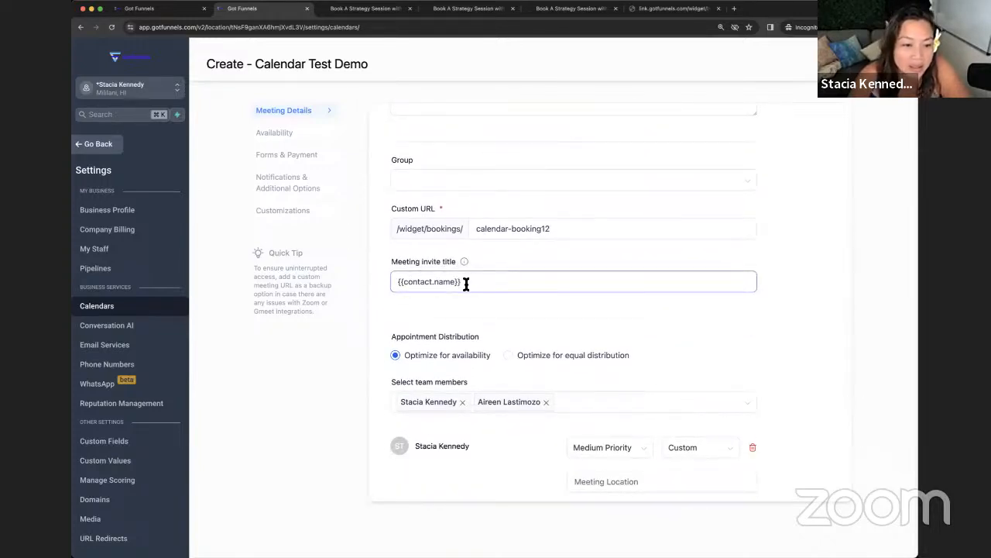
{"action": "left_click_drag", "start_coordinate": [467, 284], "coordinate": [390, 283]}
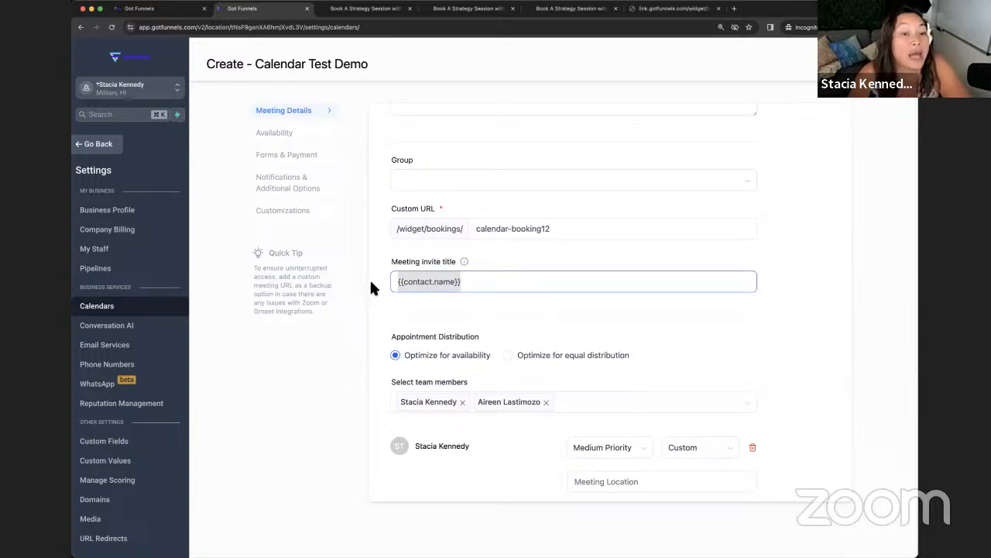
{"action": "left_click", "coordinate": [401, 283]}
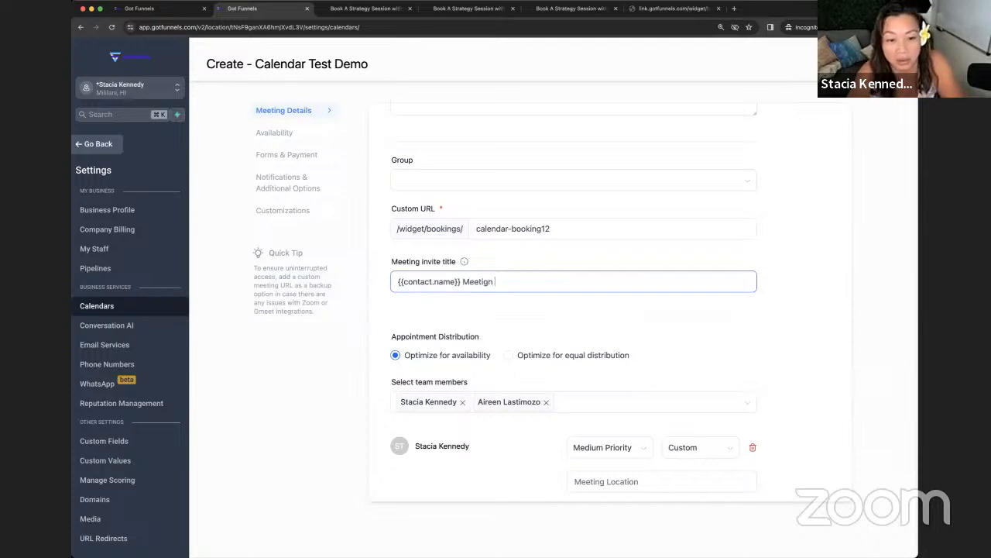
{"action": "type", "text": "with (co"}
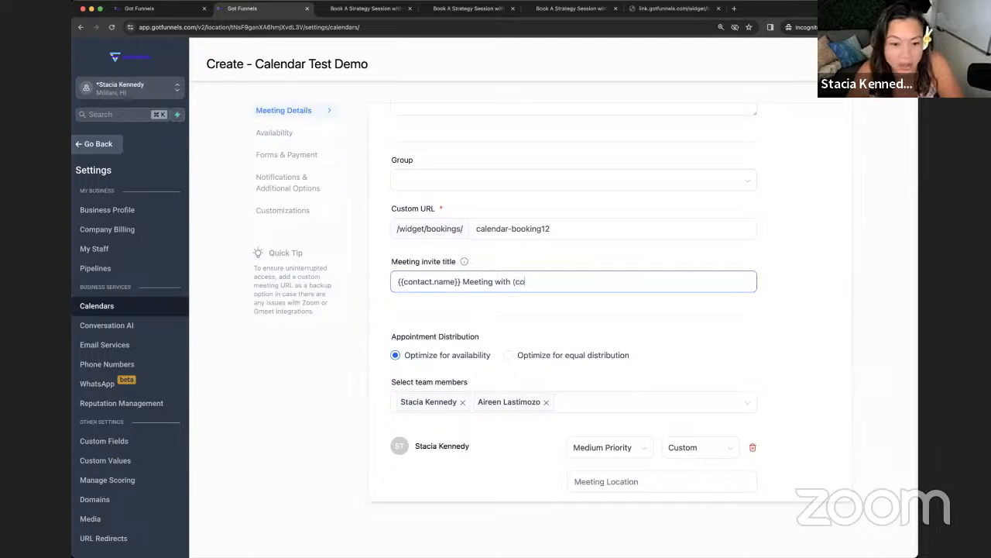
{"action": "type", "text": "mpany"}
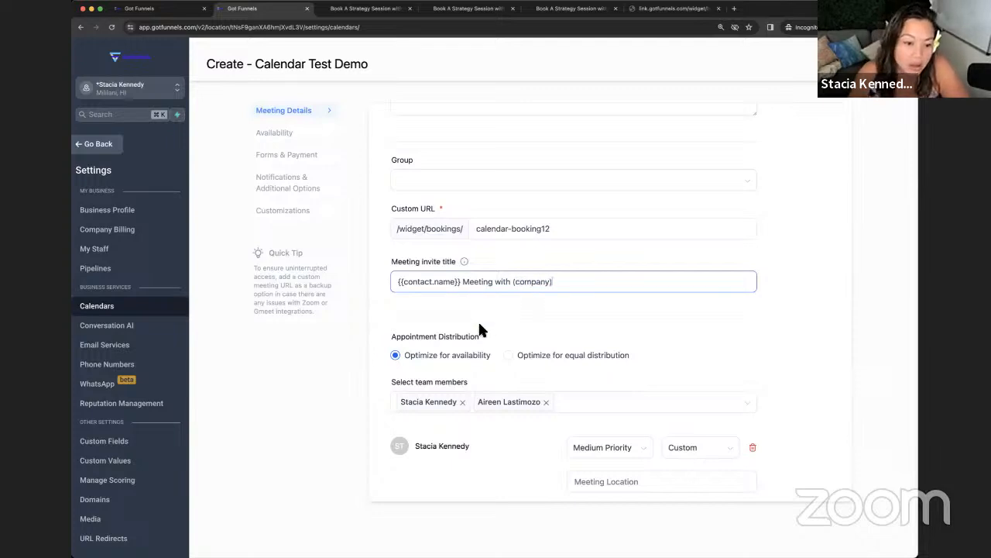
Step: Set the first team member to High Priority, keeping the second at Medium Priority
{"action": "scroll", "coordinate": [458, 361], "scroll_direction": "down", "scroll_amount": 5}
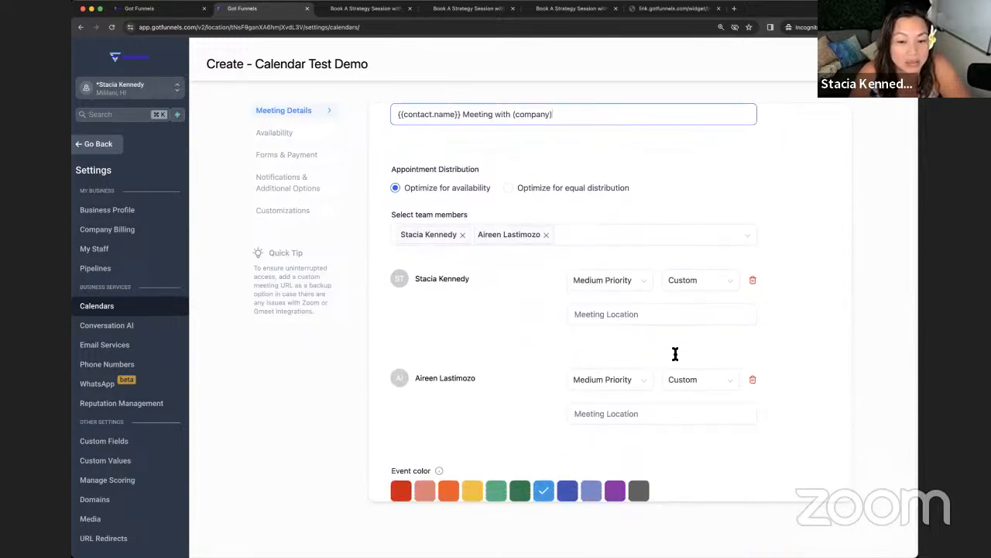
{"action": "left_click", "coordinate": [611, 283]}
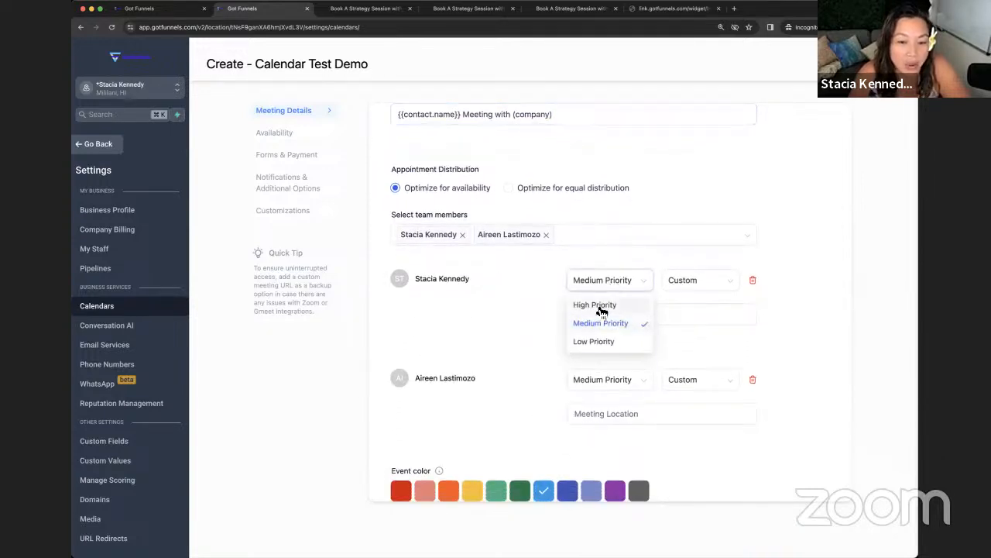
{"action": "left_click", "coordinate": [602, 304]}
{"action": "left_click", "coordinate": [586, 380]}
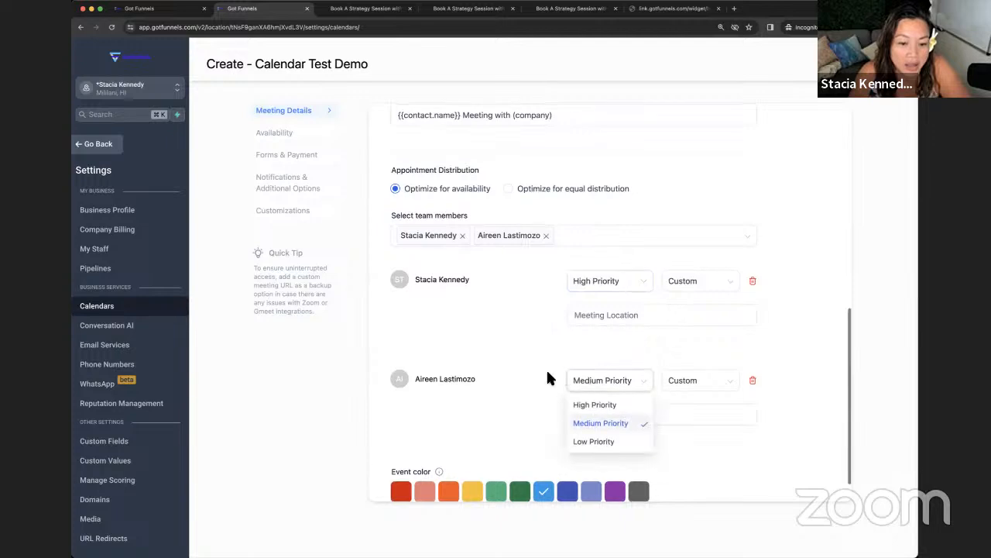
{"action": "left_click", "coordinate": [598, 425]}
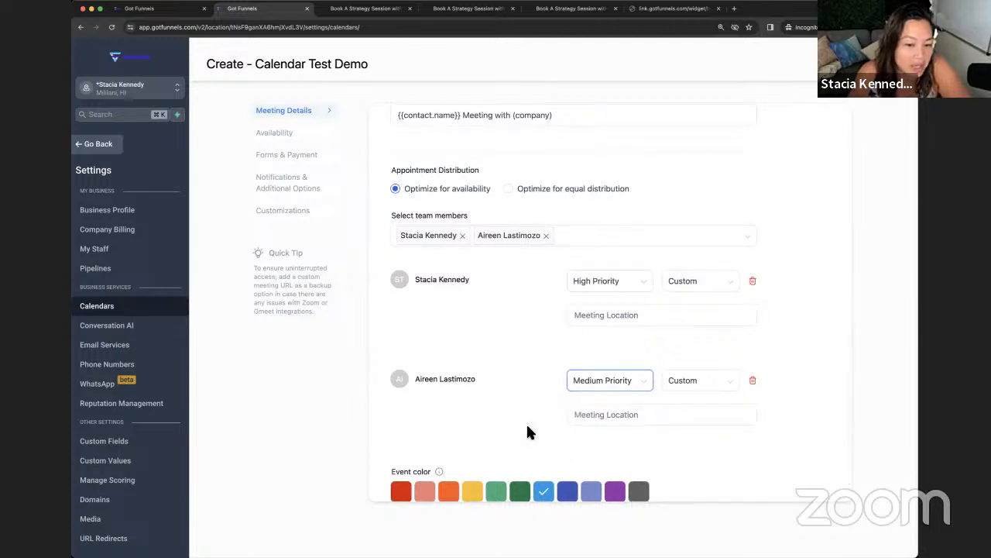
Step: Make Full Address the first member's meeting location type and clear the inserted placeholder text
{"action": "left_click", "coordinate": [594, 315]}
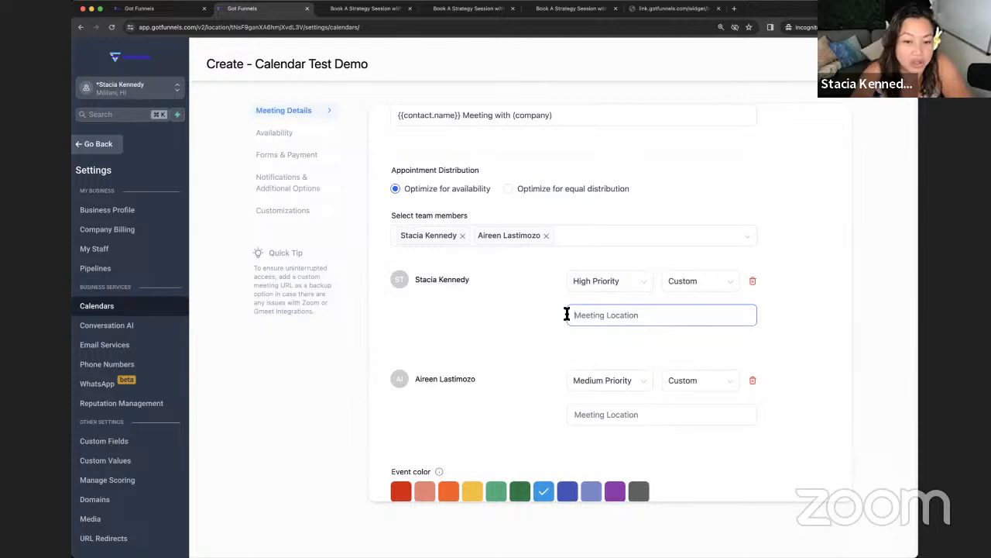
{"action": "left_click", "coordinate": [691, 283]}
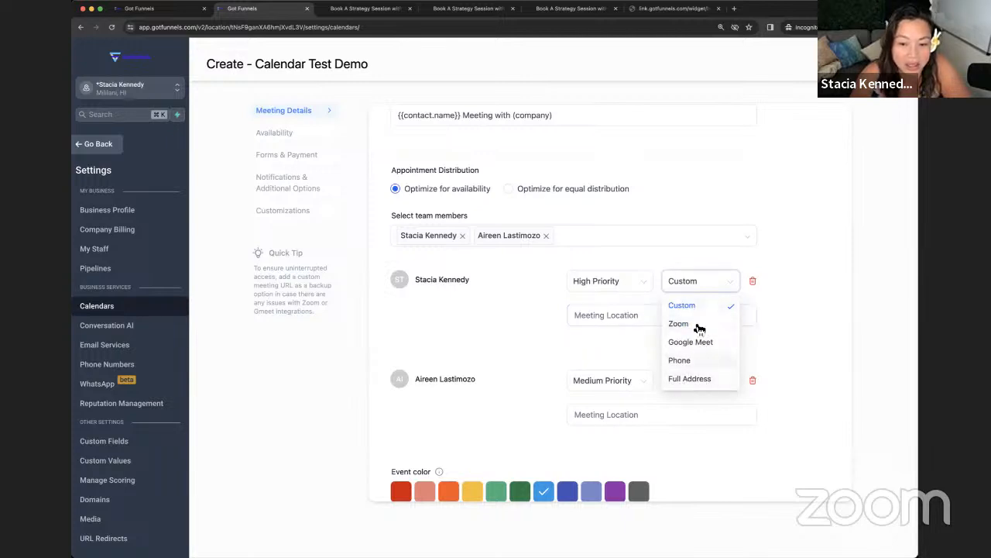
{"action": "left_click", "coordinate": [589, 324]}
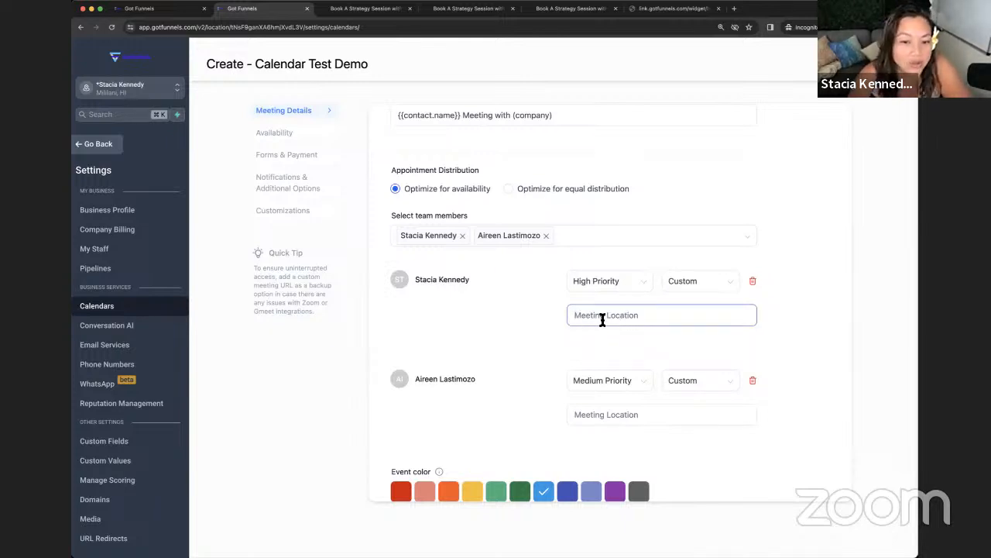
{"action": "left_click", "coordinate": [691, 288]}
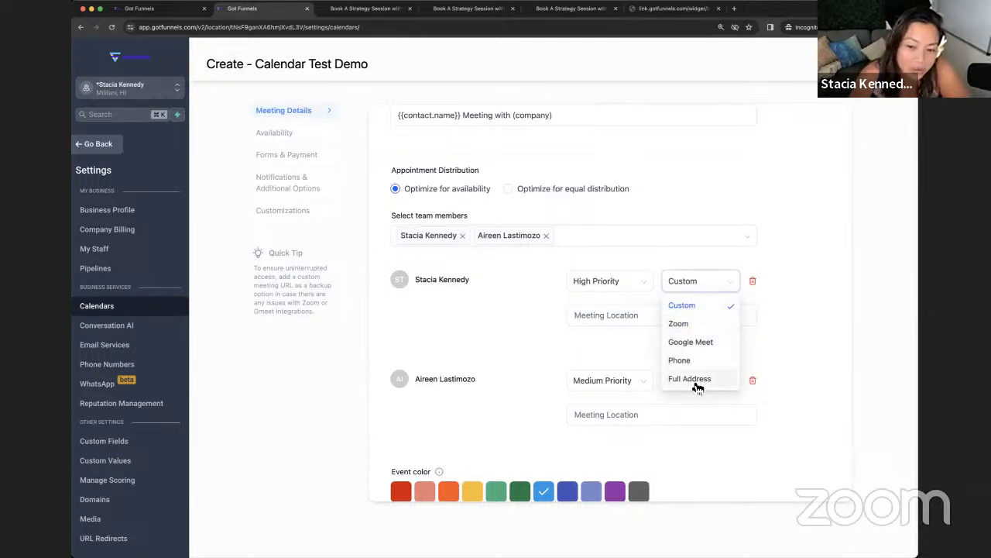
{"action": "left_click", "coordinate": [698, 381]}
{"action": "left_click_drag", "start_coordinate": [666, 321], "coordinate": [510, 319]}
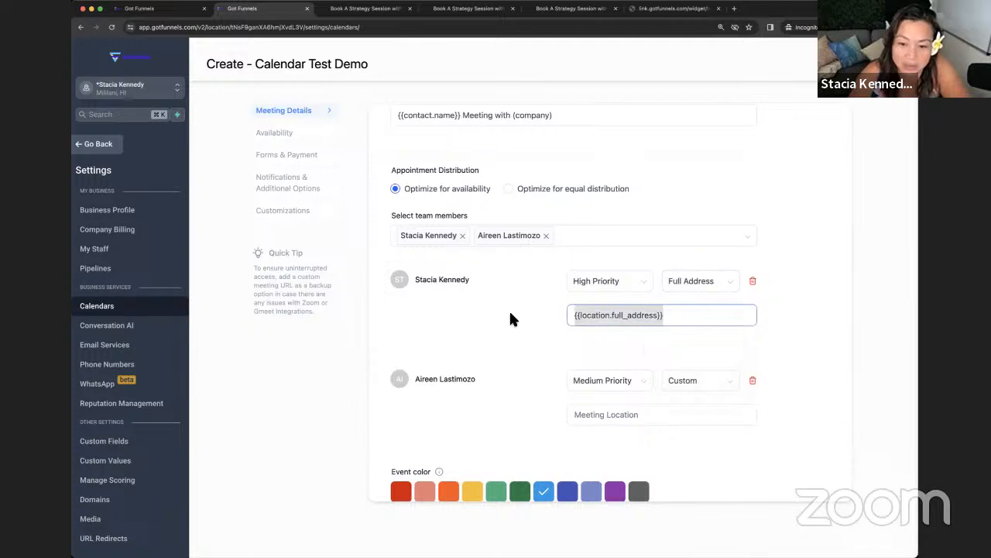
{"action": "key", "text": "BackSpace"}
{"action": "scroll", "coordinate": [511, 318], "scroll_direction": "down", "scroll_amount": 1}
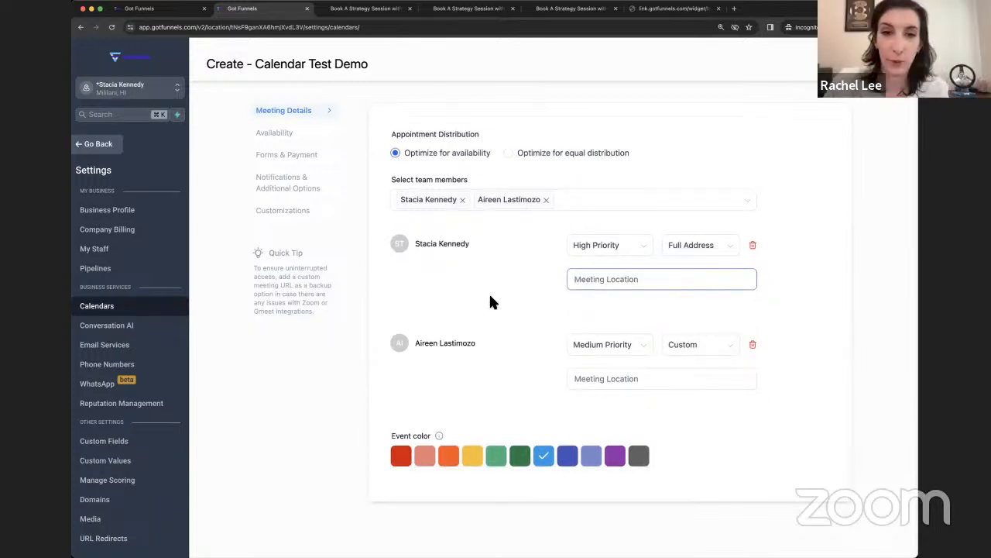
Step: Open Availability, try Custom dates with an added day, then revert to Standard weekly hours
{"action": "left_click", "coordinate": [277, 135]}
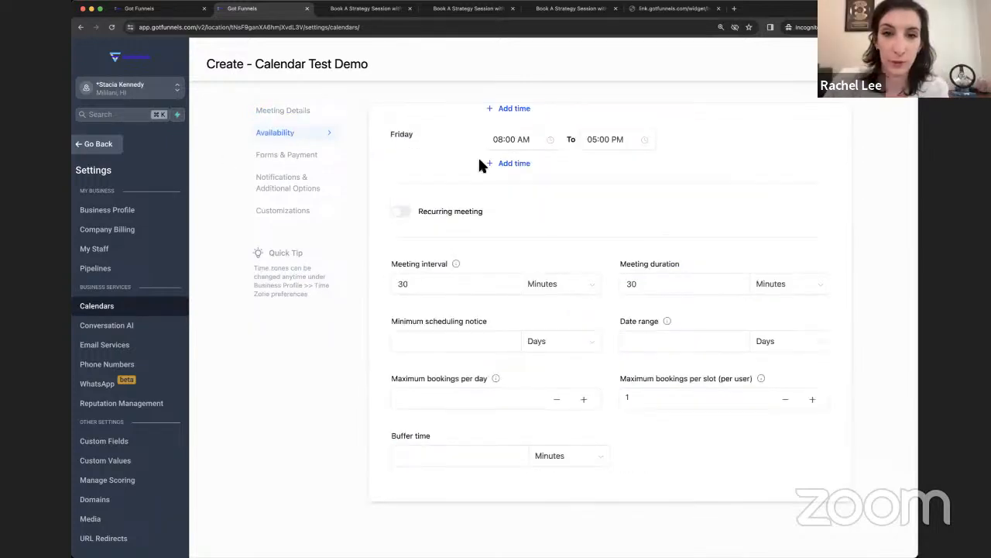
{"action": "scroll", "coordinate": [480, 165], "scroll_direction": "up", "scroll_amount": 5}
{"action": "scroll", "coordinate": [467, 194], "scroll_direction": "down", "scroll_amount": 1}
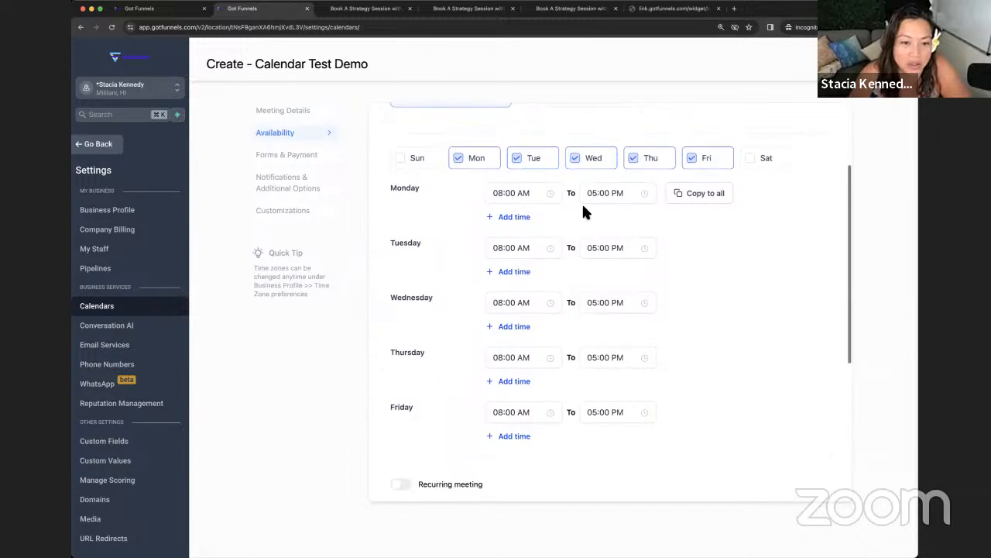
{"action": "scroll", "coordinate": [542, 232], "scroll_direction": "up", "scroll_amount": 2}
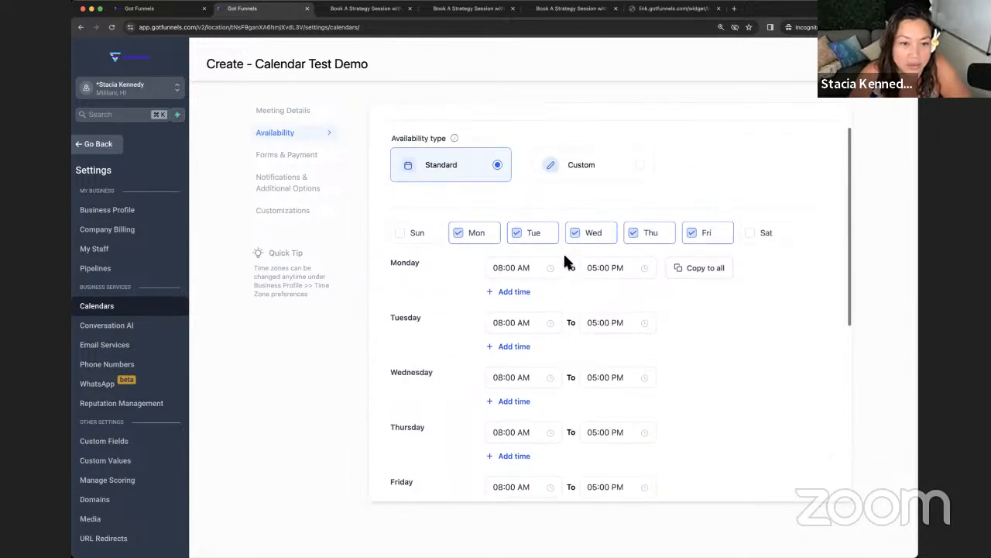
{"action": "left_click", "coordinate": [616, 167]}
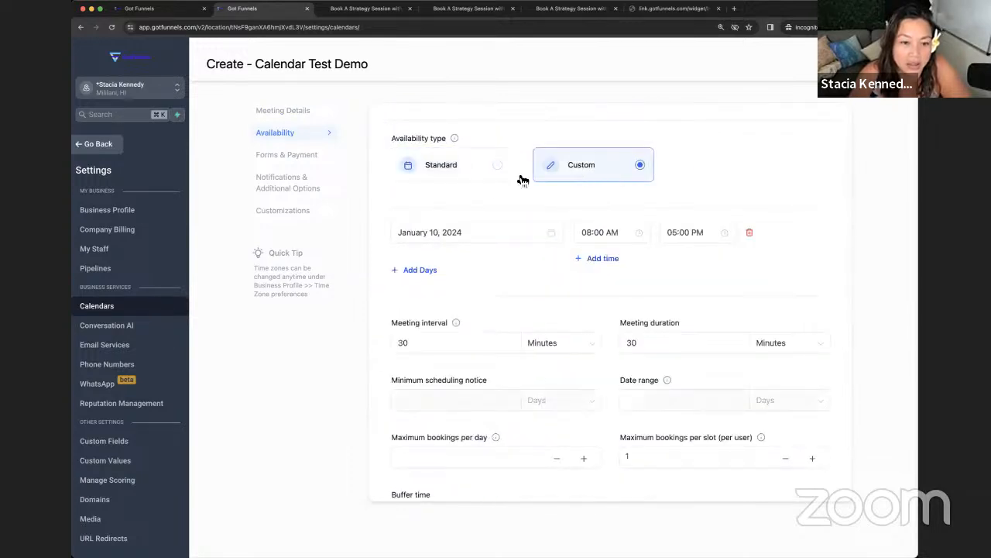
{"action": "left_click", "coordinate": [421, 272]}
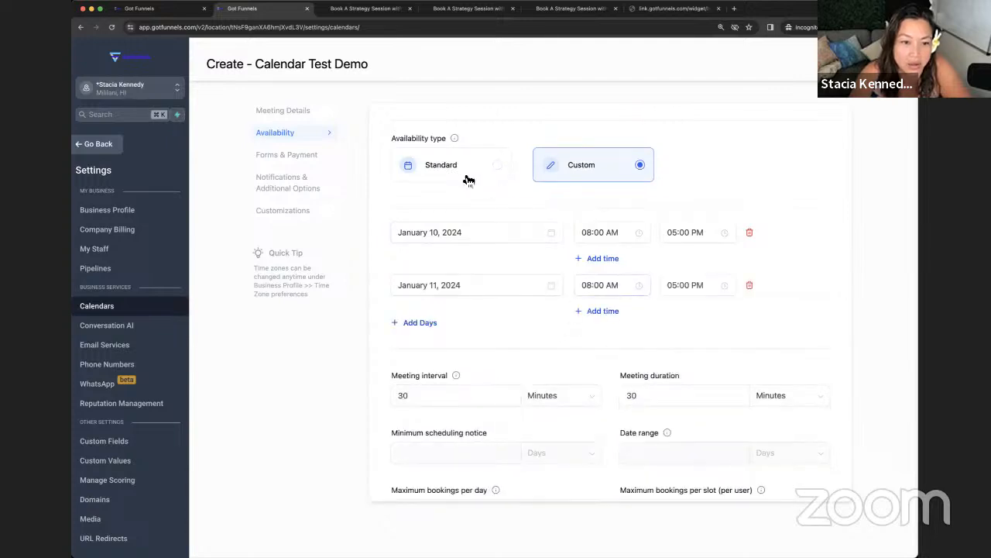
{"action": "left_click", "coordinate": [425, 178]}
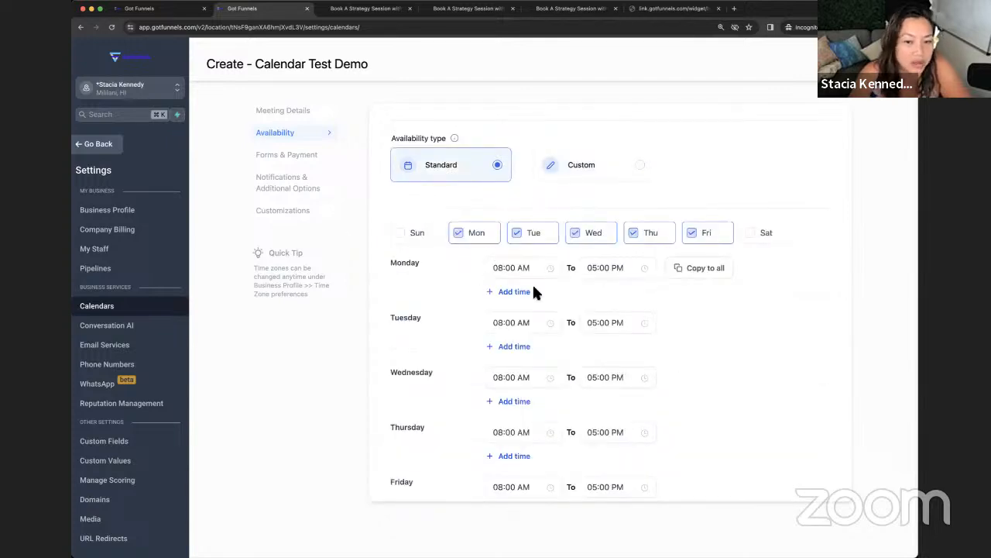
Step: Toggle Tuesday and Thursday off and back on, keeping Monday–Friday availability
{"action": "left_click", "coordinate": [543, 232]}
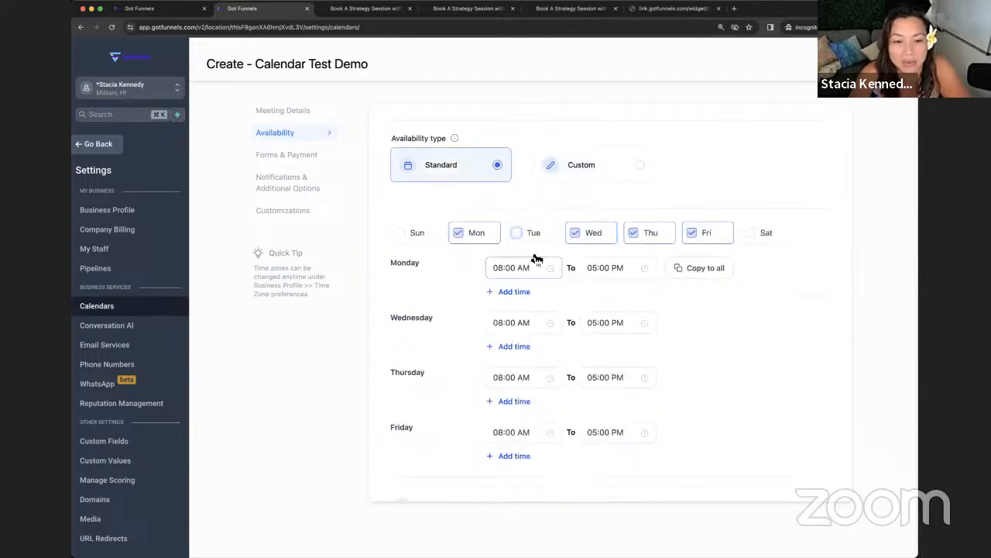
{"action": "left_click", "coordinate": [633, 234]}
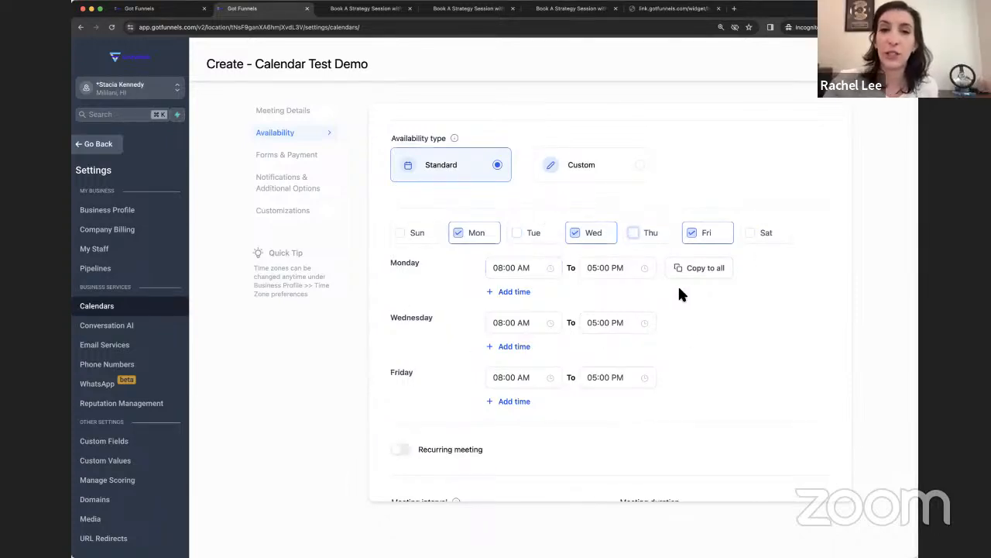
{"action": "left_click", "coordinate": [527, 236]}
{"action": "left_click", "coordinate": [632, 235]}
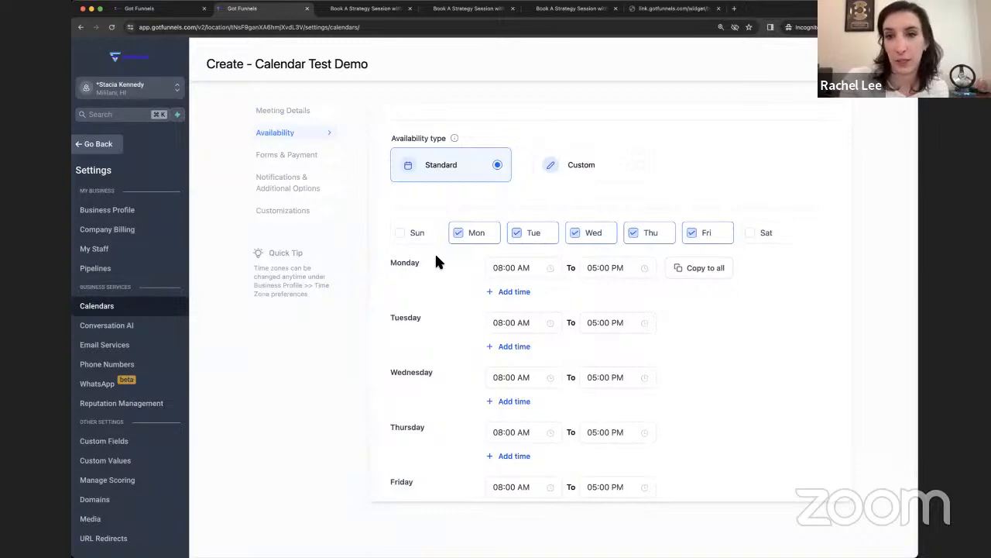
{"action": "scroll", "coordinate": [449, 277], "scroll_direction": "down", "scroll_amount": 5}
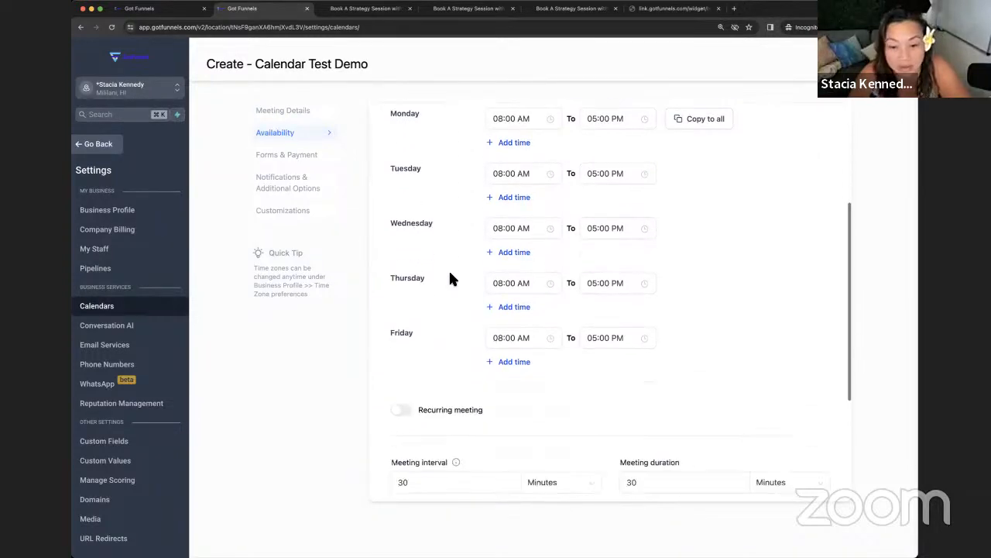
Step: Scroll through the Monday–Friday 8:00 AM–5:00 PM availability, then return to Meeting Details
{"action": "scroll", "coordinate": [449, 277], "scroll_direction": "down", "scroll_amount": 1}
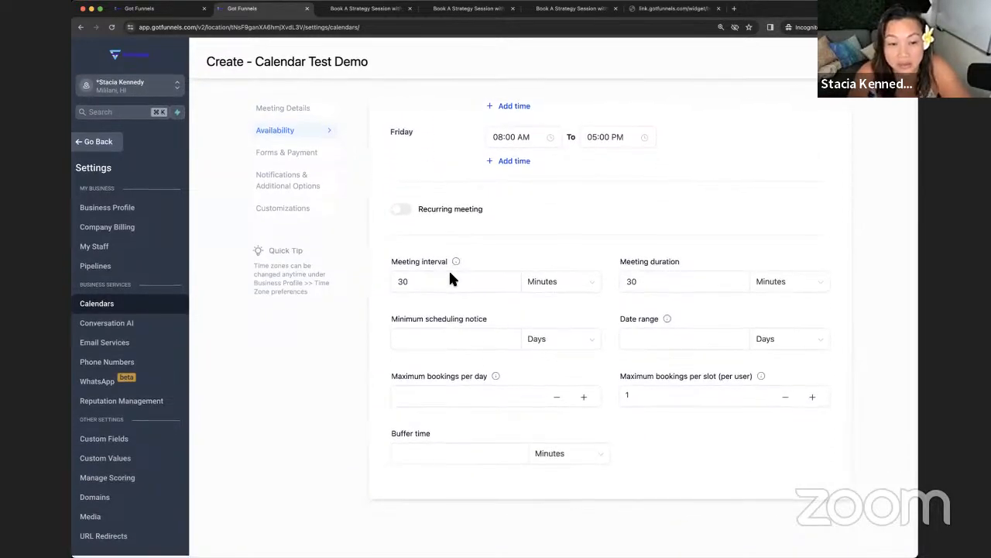
{"action": "scroll", "coordinate": [449, 278], "scroll_direction": "up", "scroll_amount": 3}
{"action": "scroll", "coordinate": [450, 278], "scroll_direction": "up", "scroll_amount": 2}
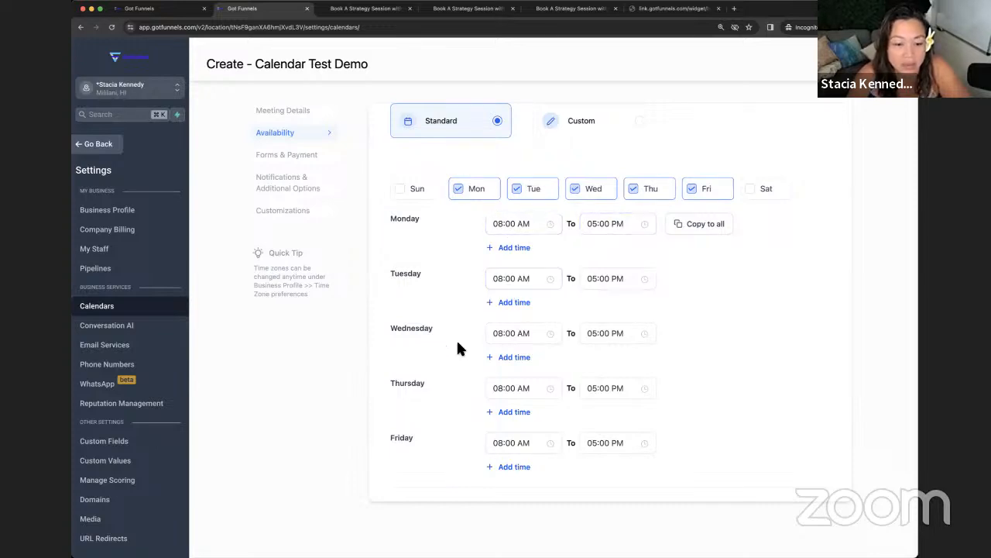
{"action": "scroll", "coordinate": [457, 345], "scroll_direction": "down", "scroll_amount": 5}
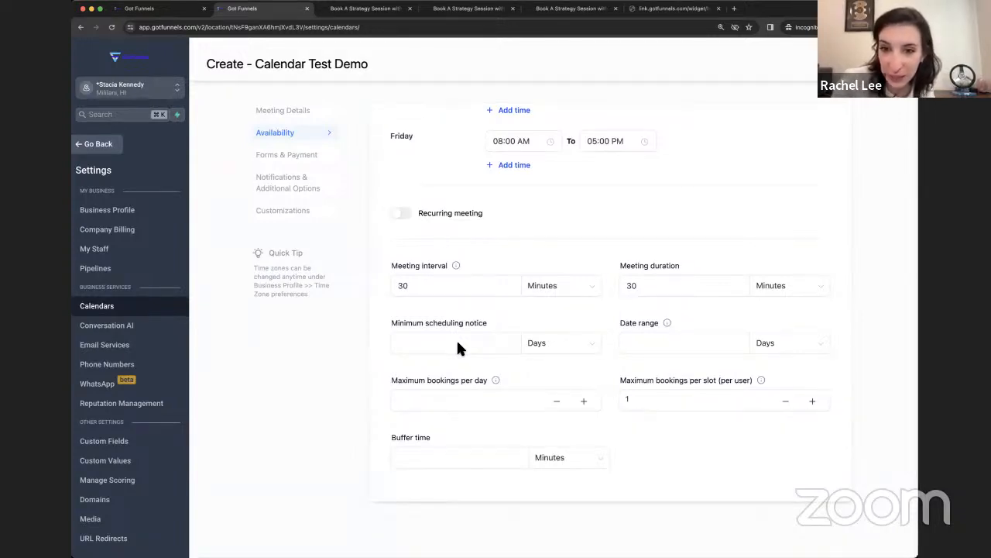
{"action": "scroll", "coordinate": [456, 339], "scroll_direction": "up", "scroll_amount": 1}
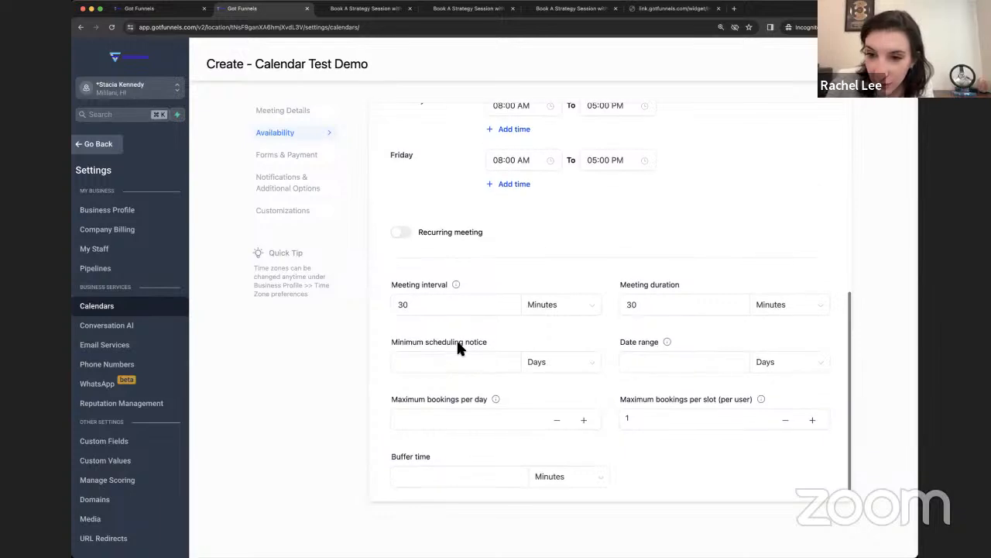
{"action": "scroll", "coordinate": [456, 338], "scroll_direction": "down", "scroll_amount": 1}
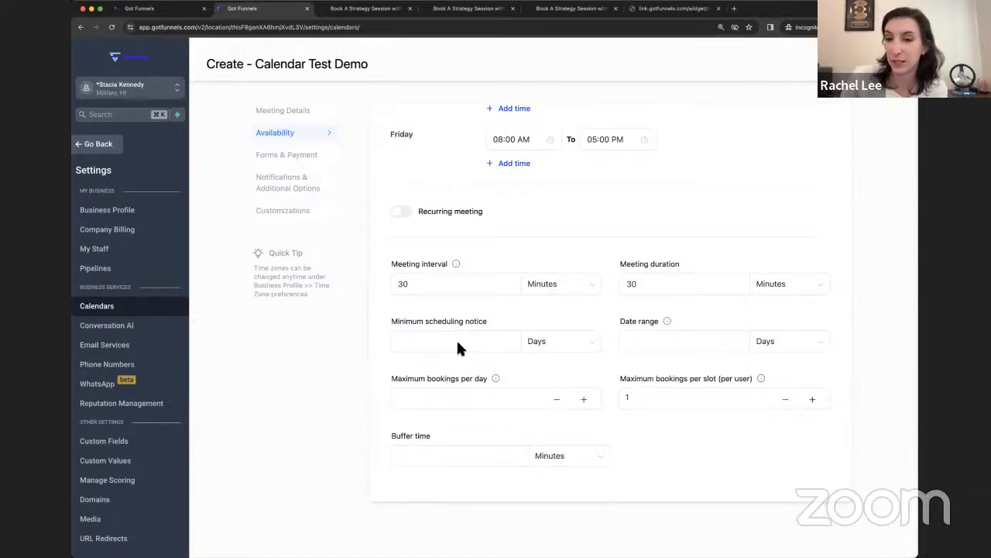
{"action": "scroll", "coordinate": [456, 338], "scroll_direction": "up", "scroll_amount": 6}
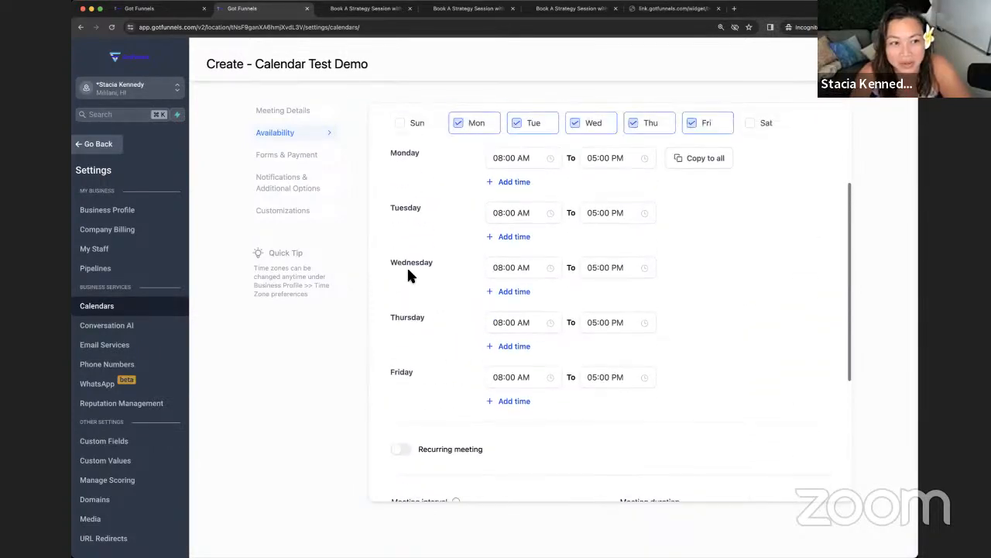
{"action": "left_click", "coordinate": [293, 111]}
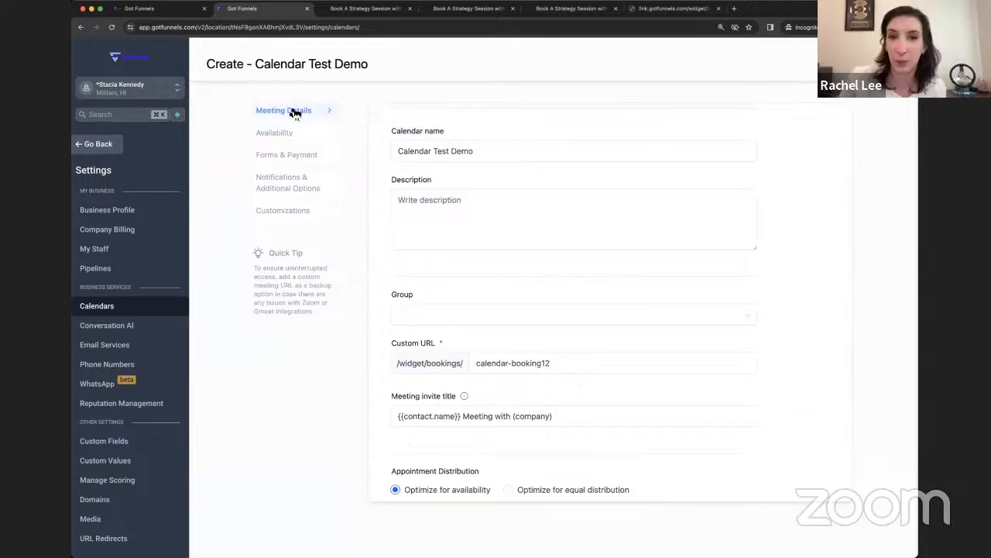
Step: Add a third team member from the Select team members list
{"action": "scroll", "coordinate": [627, 213], "scroll_direction": "down", "scroll_amount": 4}
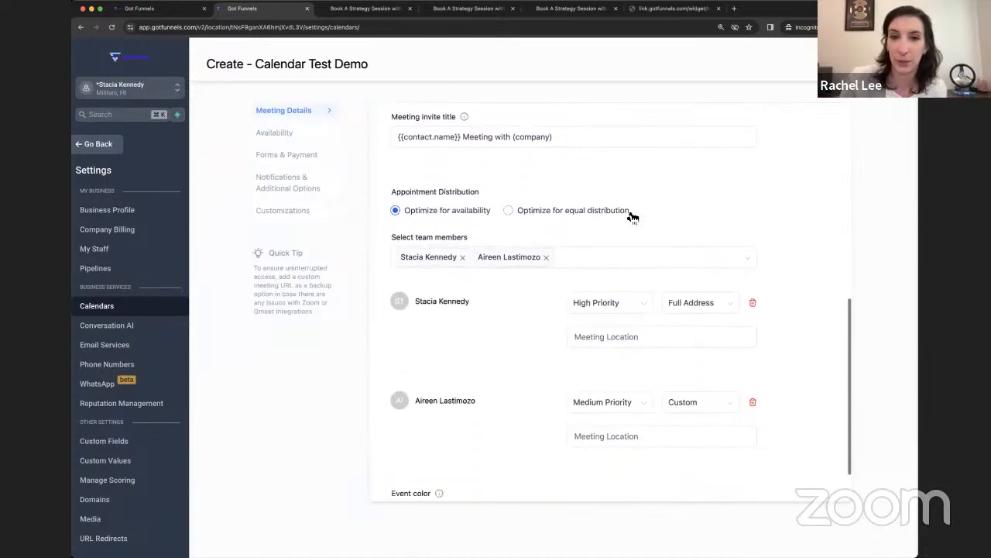
{"action": "left_click", "coordinate": [596, 256]}
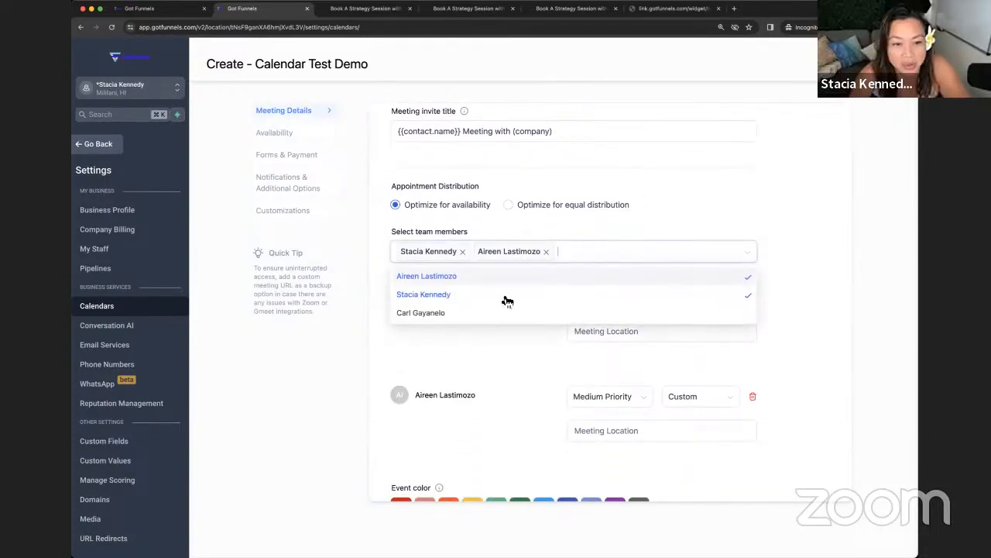
{"action": "left_click", "coordinate": [461, 317]}
{"action": "left_click", "coordinate": [631, 228]}
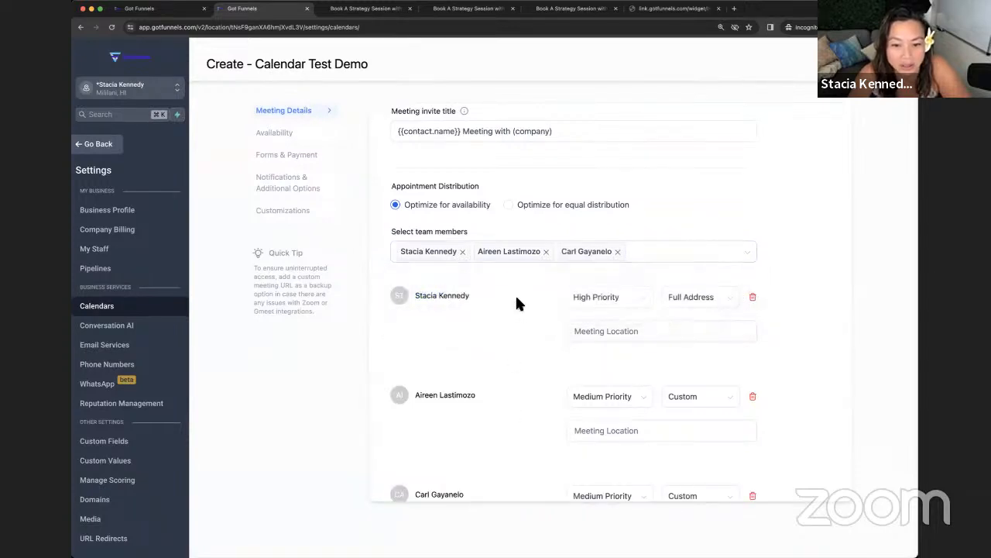
Step: Set the first team member's meeting location to Full Address
{"action": "scroll", "coordinate": [516, 293], "scroll_direction": "down", "scroll_amount": 2}
{"action": "scroll", "coordinate": [517, 312], "scroll_direction": "down", "scroll_amount": 1}
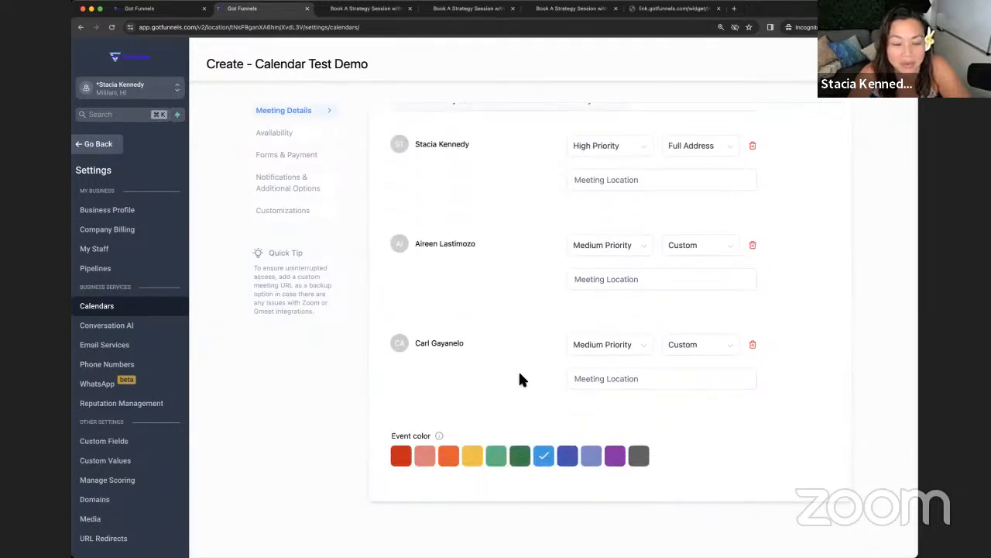
{"action": "scroll", "coordinate": [519, 379], "scroll_direction": "up", "scroll_amount": 1}
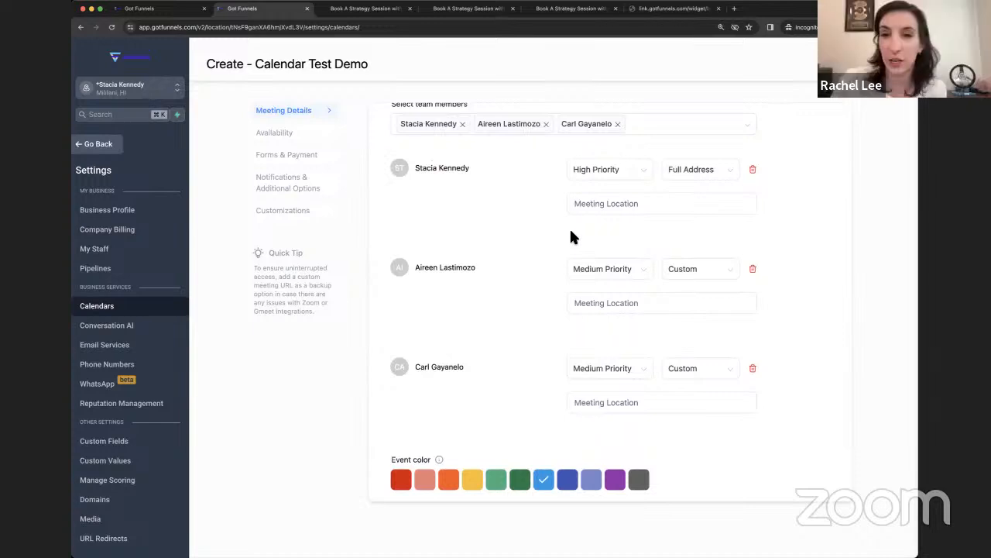
{"action": "scroll", "coordinate": [571, 243], "scroll_direction": "up", "scroll_amount": 3}
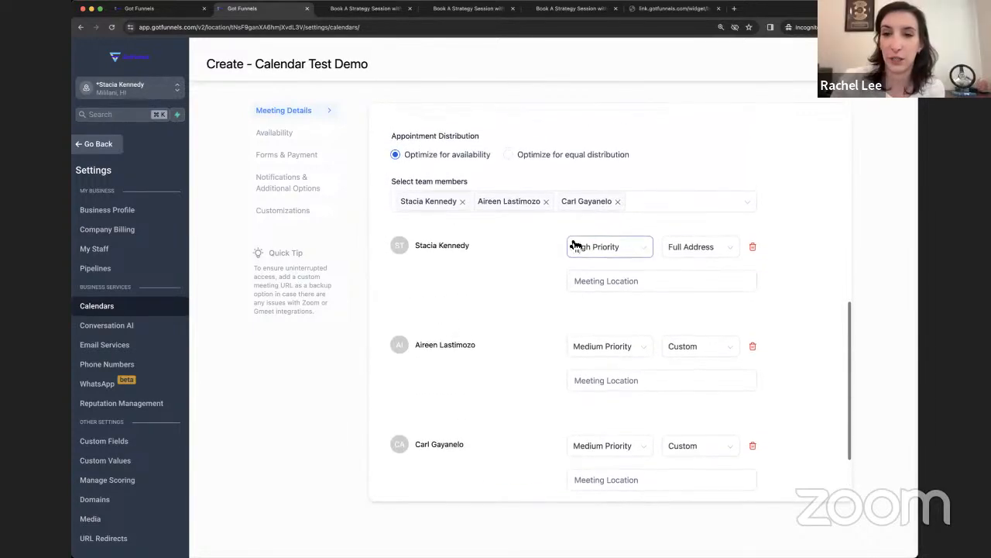
{"action": "left_click", "coordinate": [693, 252]}
{"action": "left_click", "coordinate": [694, 350]}
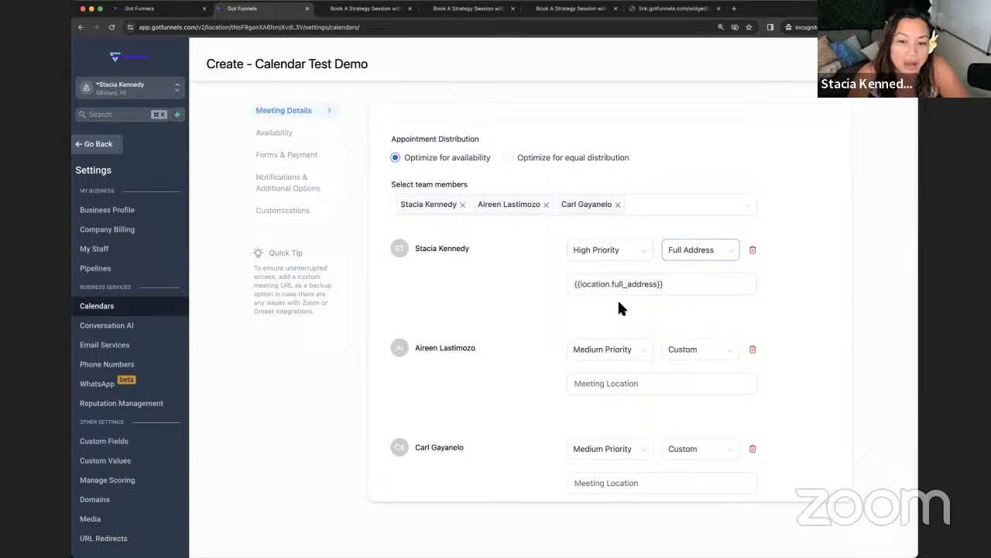
Step: Review the meeting details, then move on to the Availability settings
{"action": "scroll", "coordinate": [640, 361], "scroll_direction": "up", "scroll_amount": 5}
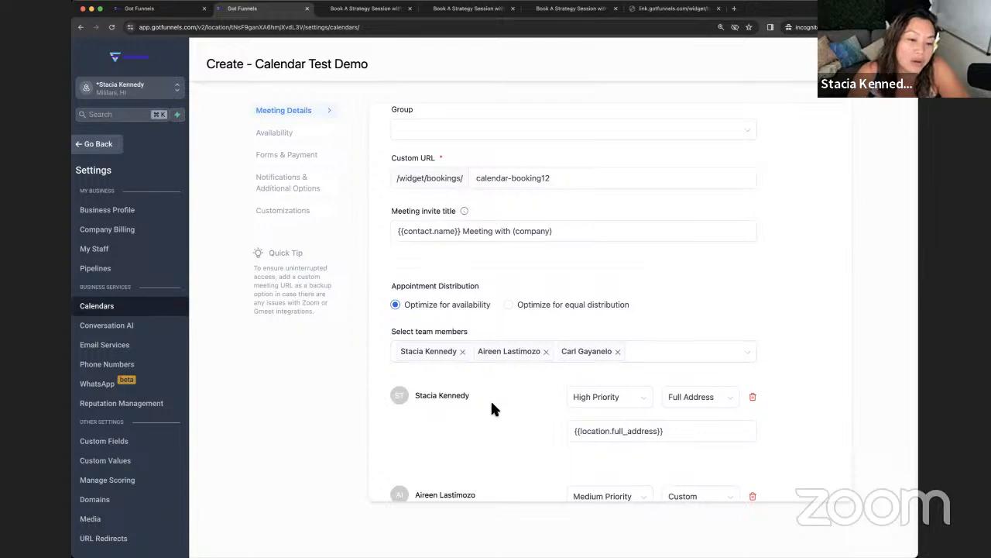
{"action": "scroll", "coordinate": [491, 409], "scroll_direction": "down", "scroll_amount": 6}
{"action": "scroll", "coordinate": [492, 404], "scroll_direction": "down", "scroll_amount": 2}
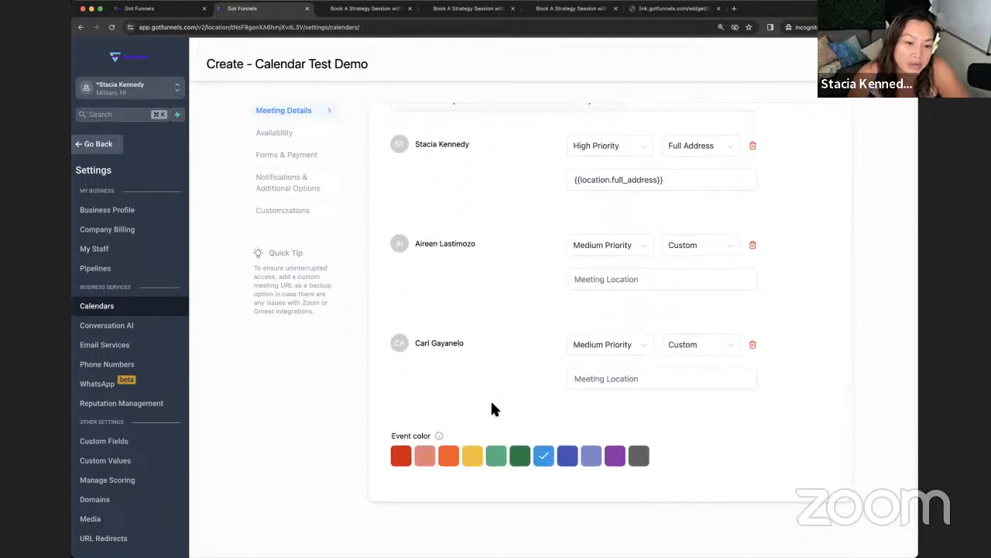
{"action": "scroll", "coordinate": [493, 404], "scroll_direction": "up", "scroll_amount": 6}
{"action": "scroll", "coordinate": [492, 409], "scroll_direction": "up", "scroll_amount": 5}
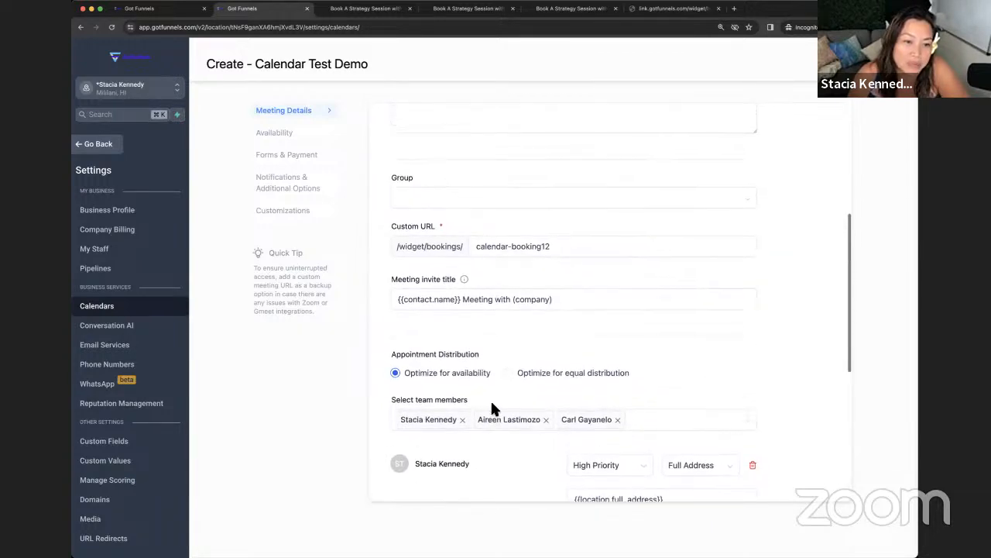
{"action": "scroll", "coordinate": [492, 409], "scroll_direction": "up", "scroll_amount": 2}
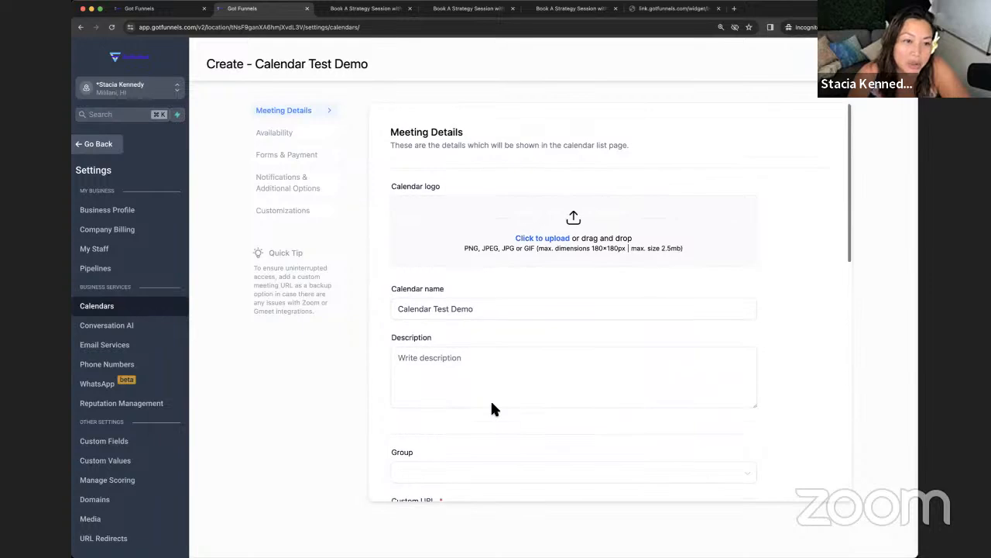
{"action": "scroll", "coordinate": [493, 409], "scroll_direction": "down", "scroll_amount": 5}
{"action": "scroll", "coordinate": [492, 406], "scroll_direction": "down", "scroll_amount": 3}
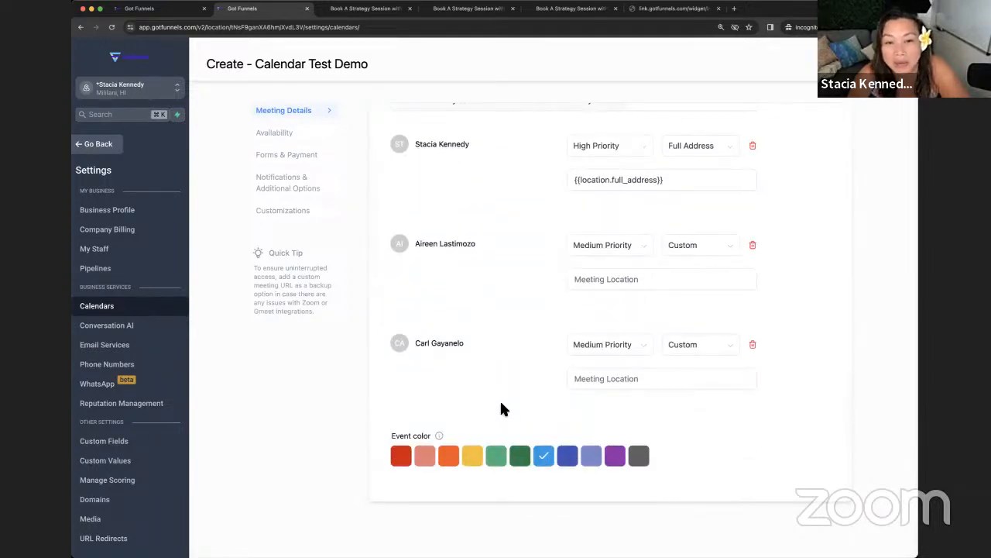
{"action": "left_click", "coordinate": [273, 133]}
Step: Look over Forms & Payment, then go to Notifications & Additional Options
{"action": "scroll", "coordinate": [379, 151], "scroll_direction": "up", "scroll_amount": 5}
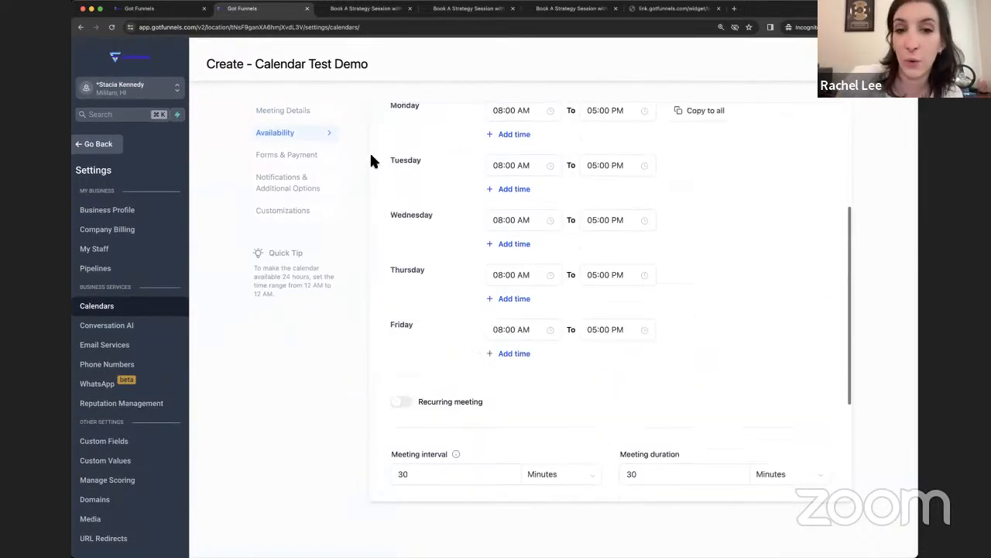
{"action": "left_click", "coordinate": [312, 155]}
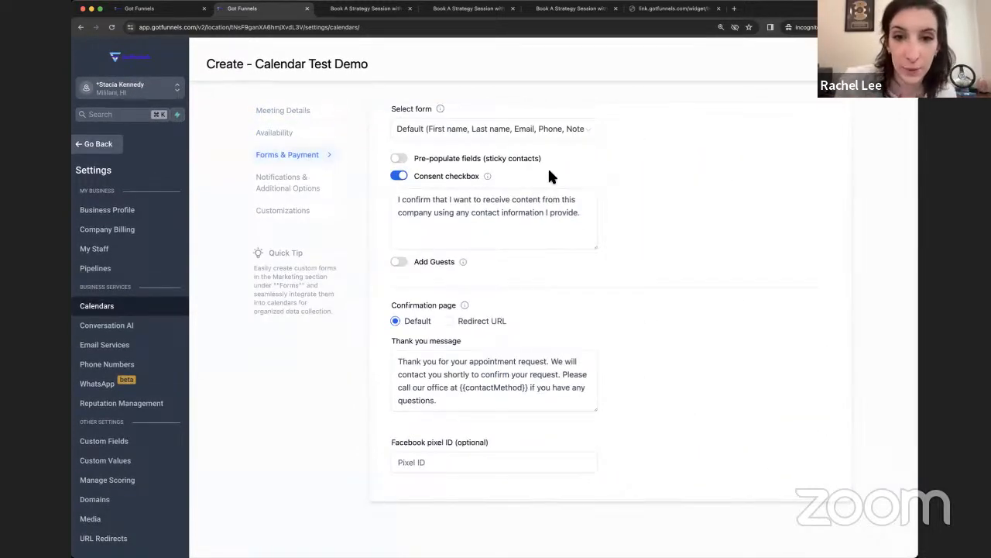
{"action": "scroll", "coordinate": [547, 169], "scroll_direction": "up", "scroll_amount": 2}
{"action": "scroll", "coordinate": [546, 172], "scroll_direction": "down", "scroll_amount": 5}
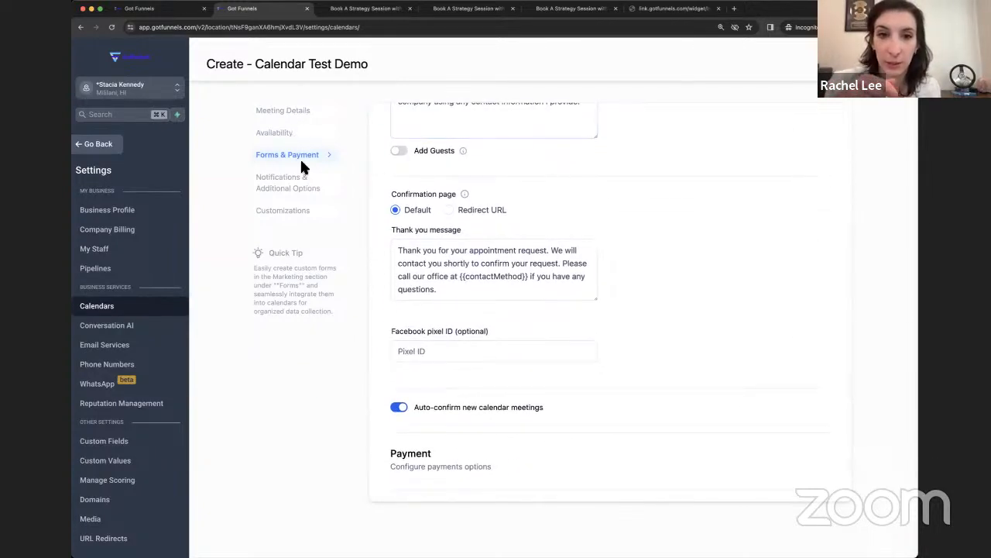
{"action": "left_click", "coordinate": [306, 179]}
{"action": "scroll", "coordinate": [406, 184], "scroll_direction": "up", "scroll_amount": 3}
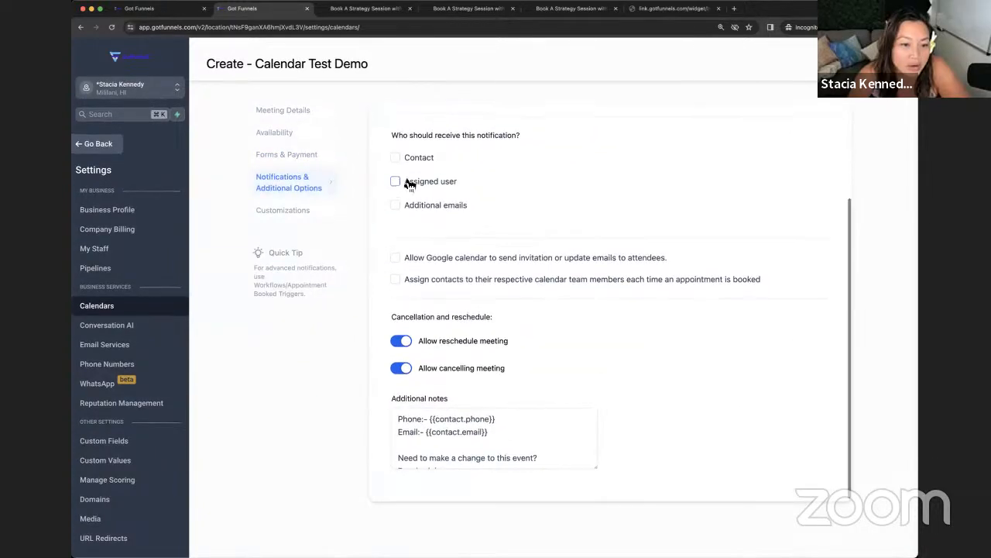
{"action": "scroll", "coordinate": [513, 211], "scroll_direction": "down", "scroll_amount": 3}
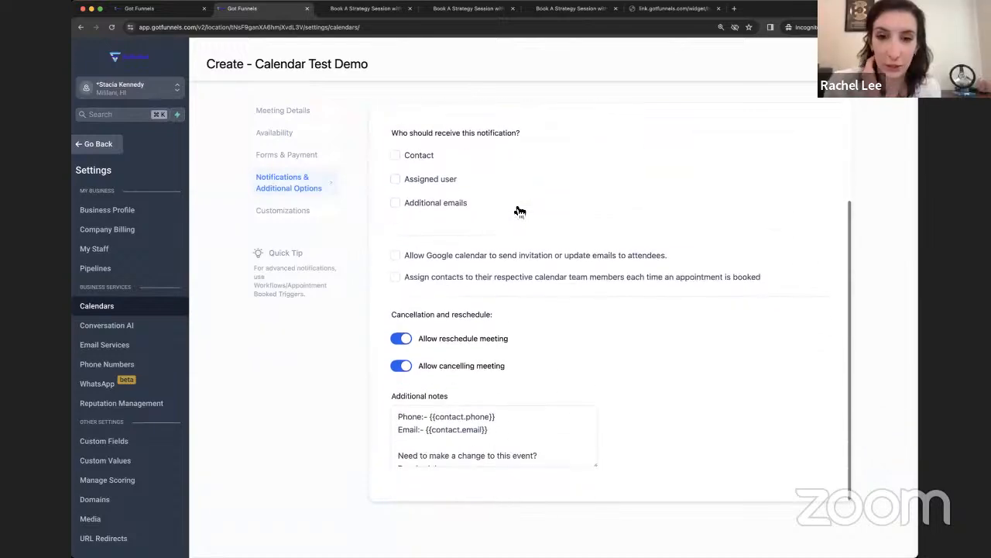
Step: Turn on 'Allow staff selection during booking' in Customizations, then return to Notifications
{"action": "left_click", "coordinate": [285, 214]}
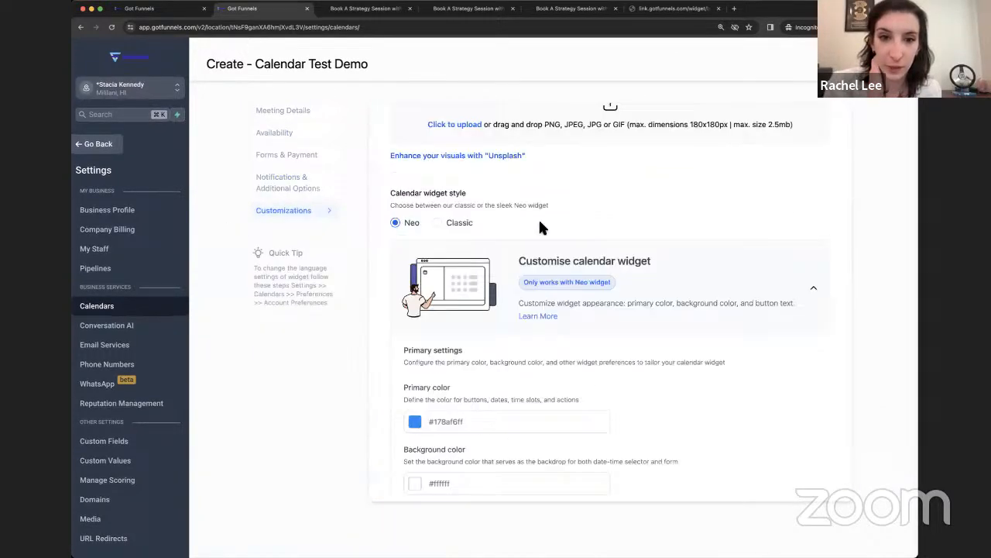
{"action": "scroll", "coordinate": [535, 226], "scroll_direction": "down", "scroll_amount": 5}
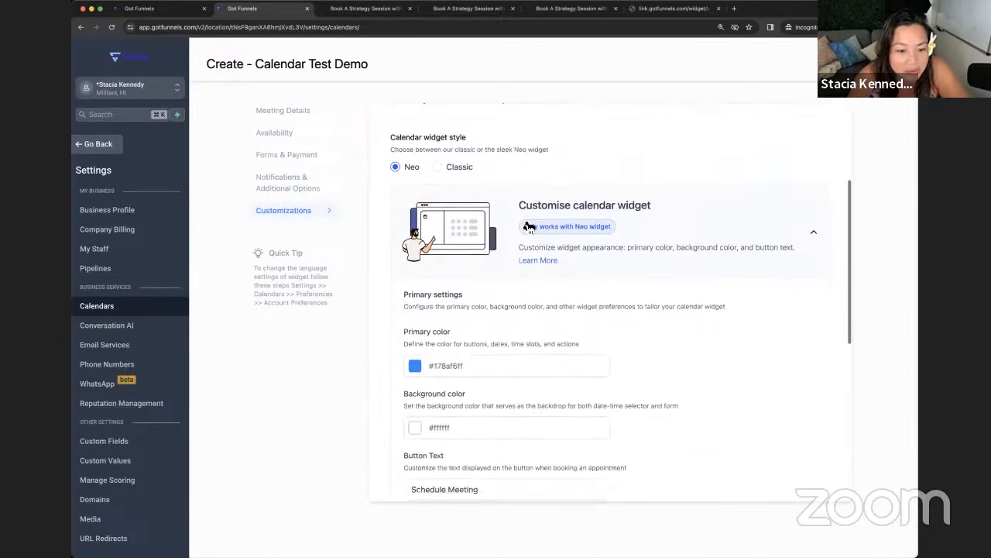
{"action": "scroll", "coordinate": [527, 226], "scroll_direction": "down", "scroll_amount": 8}
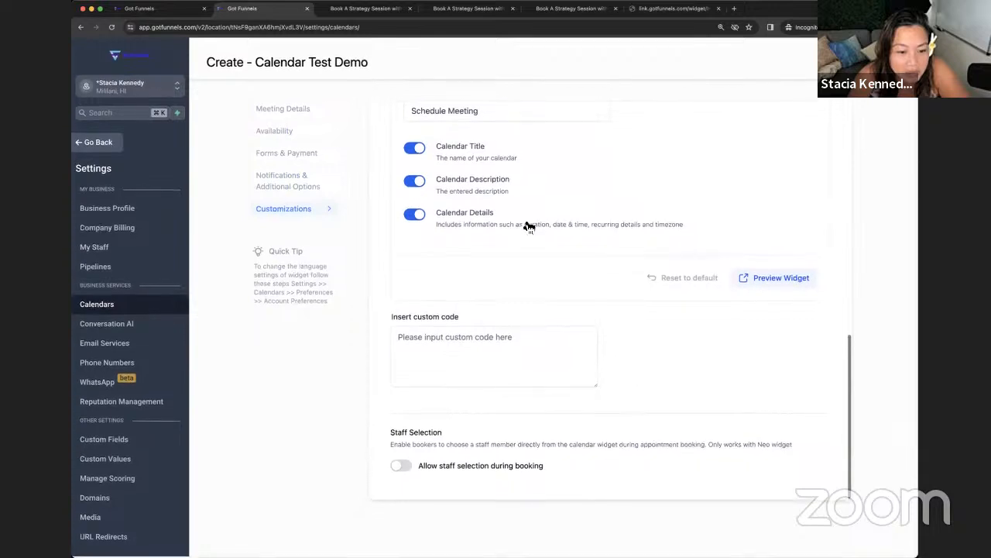
{"action": "left_click", "coordinate": [401, 468]}
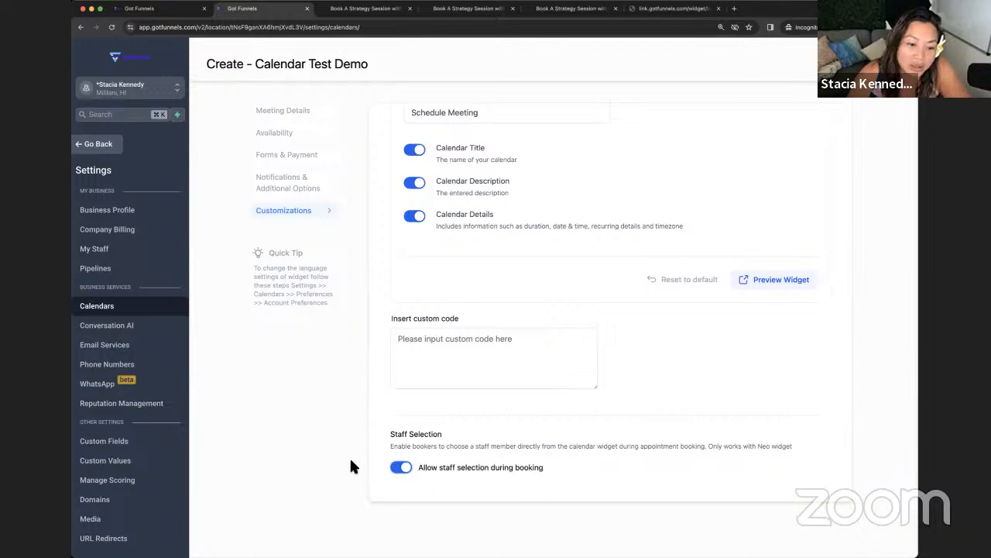
{"action": "scroll", "coordinate": [418, 457], "scroll_direction": "up", "scroll_amount": 10}
{"action": "scroll", "coordinate": [438, 457], "scroll_direction": "up", "scroll_amount": 3}
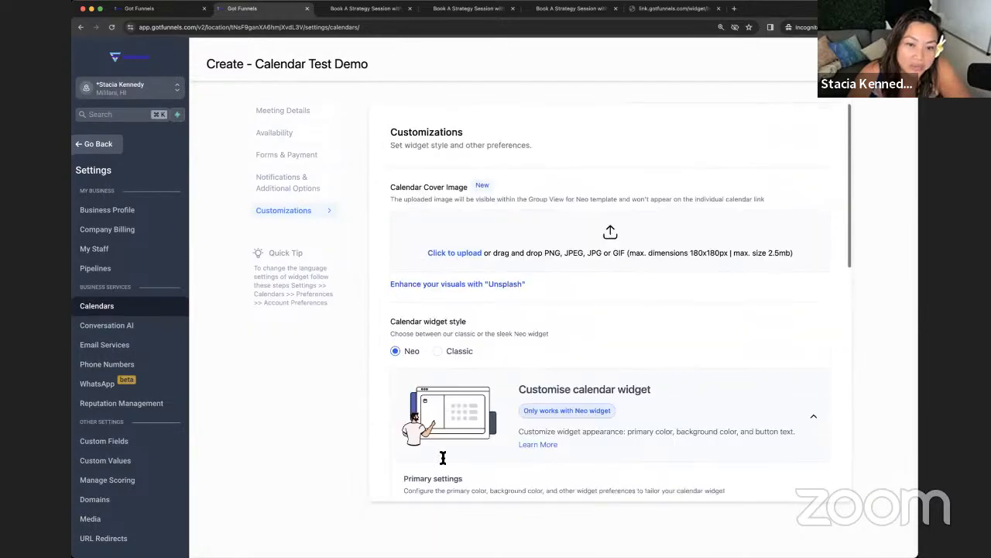
{"action": "left_click", "coordinate": [293, 191]}
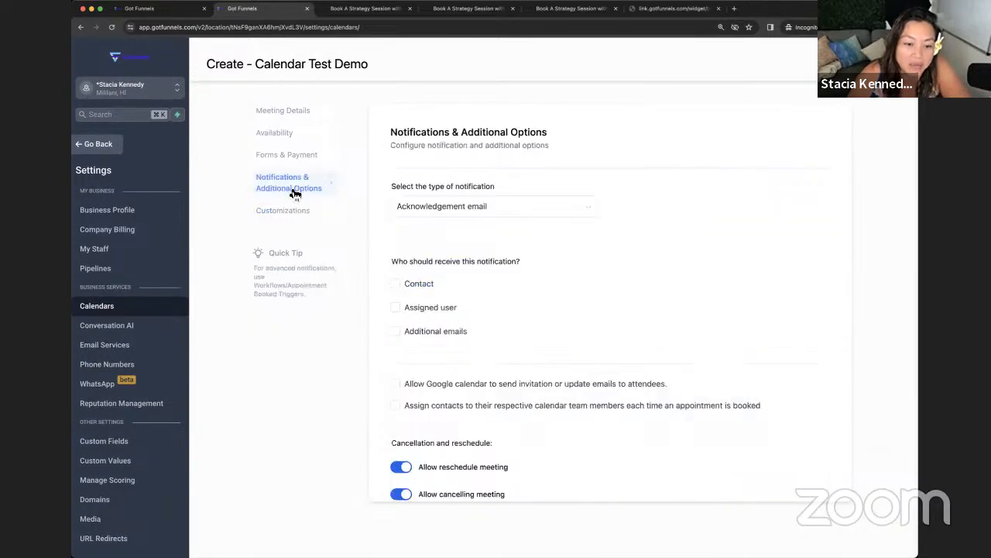
Step: In Meeting Details, set the second and third members' meeting locations to Full Address
{"action": "left_click", "coordinate": [271, 110]}
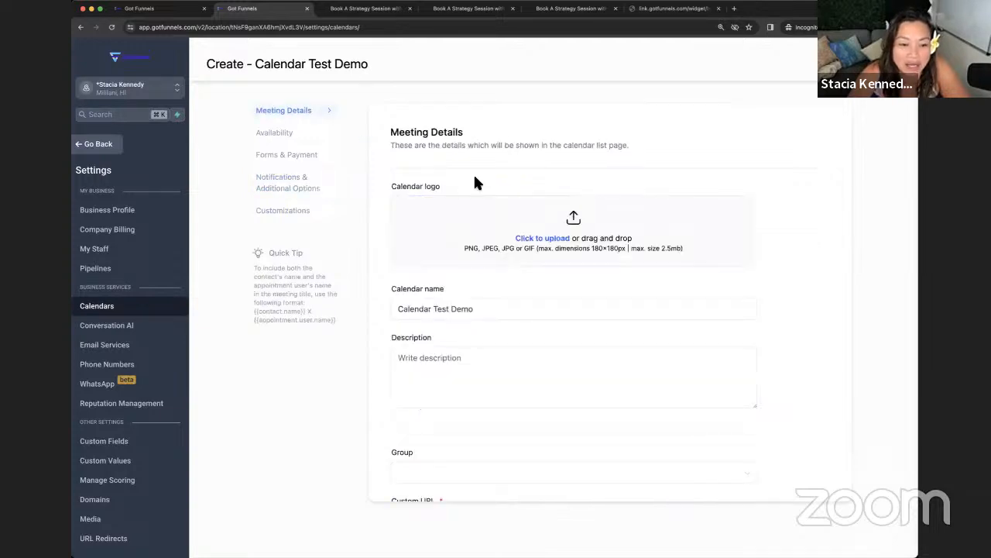
{"action": "scroll", "coordinate": [473, 181], "scroll_direction": "down", "scroll_amount": 5}
{"action": "scroll", "coordinate": [474, 184], "scroll_direction": "down", "scroll_amount": 8}
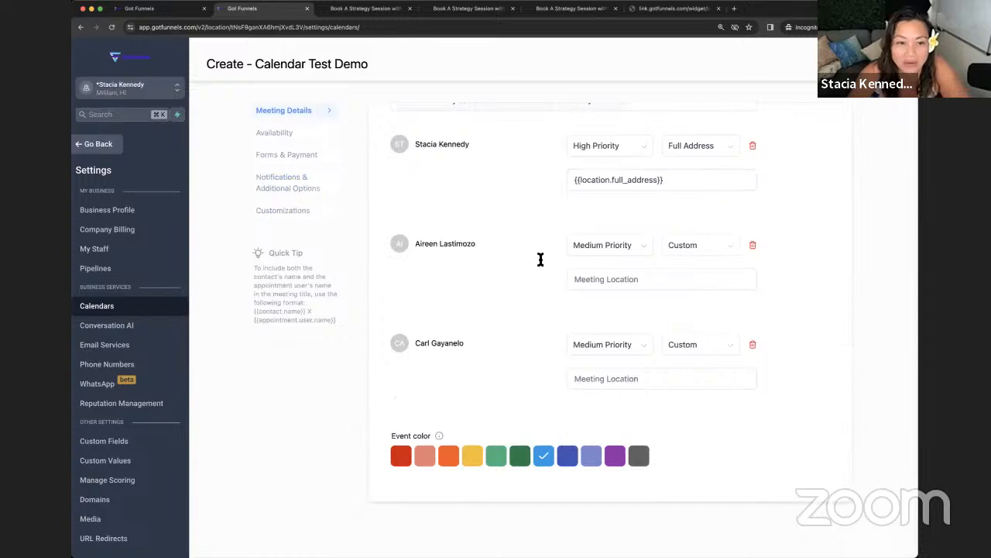
{"action": "left_click", "coordinate": [641, 383]}
{"action": "left_click", "coordinate": [692, 281]}
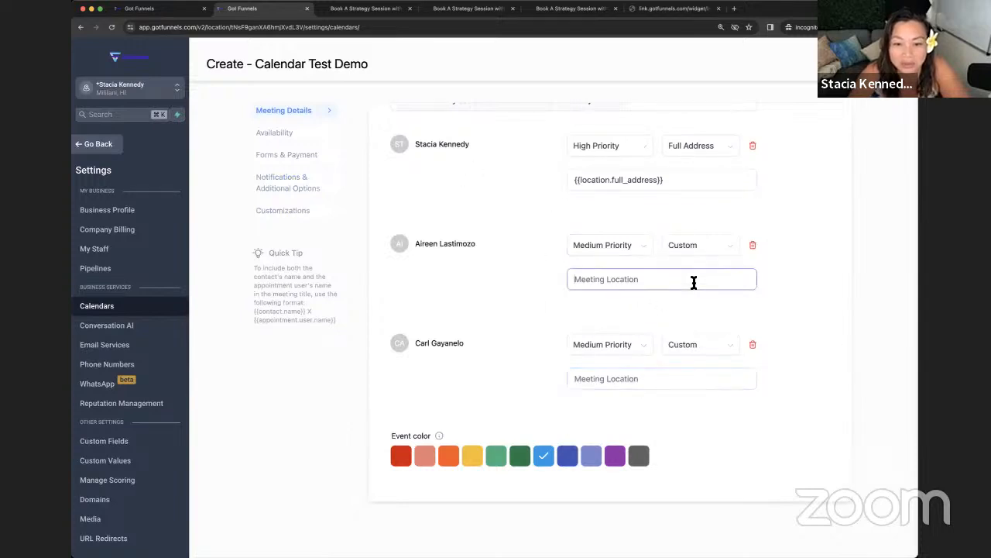
{"action": "left_click", "coordinate": [698, 245]}
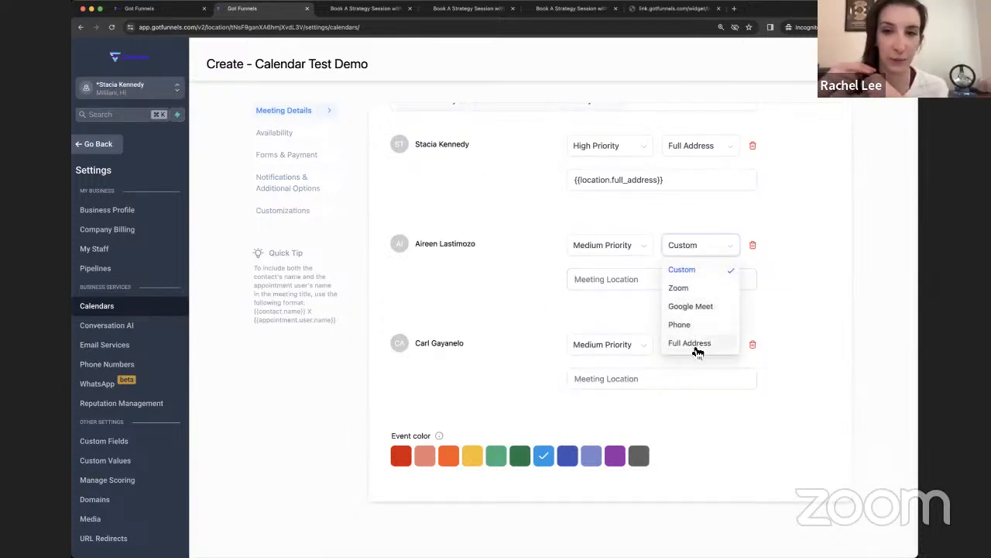
{"action": "left_click", "coordinate": [698, 344]}
{"action": "left_click", "coordinate": [698, 345]}
{"action": "left_click", "coordinate": [694, 383]}
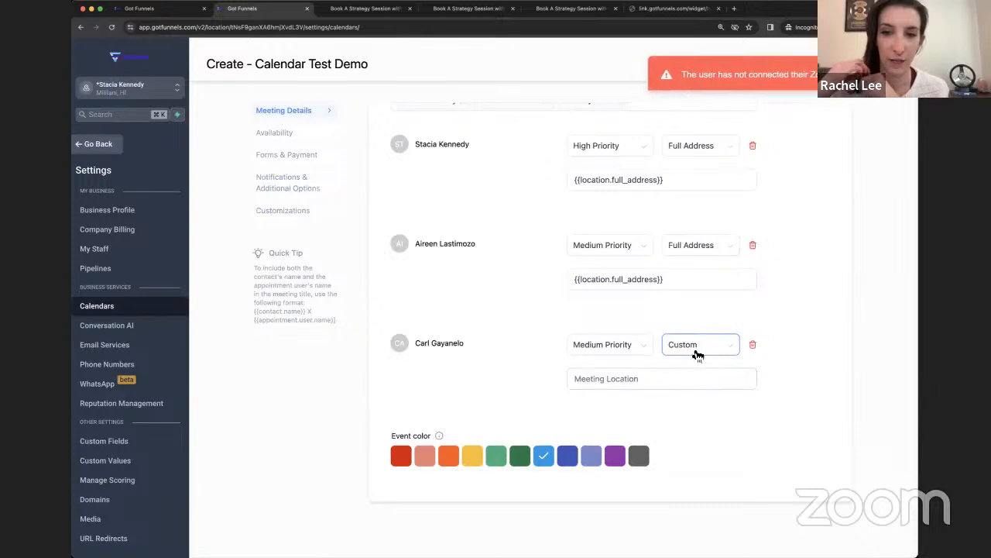
{"action": "left_click", "coordinate": [694, 346]}
{"action": "left_click", "coordinate": [708, 443]}
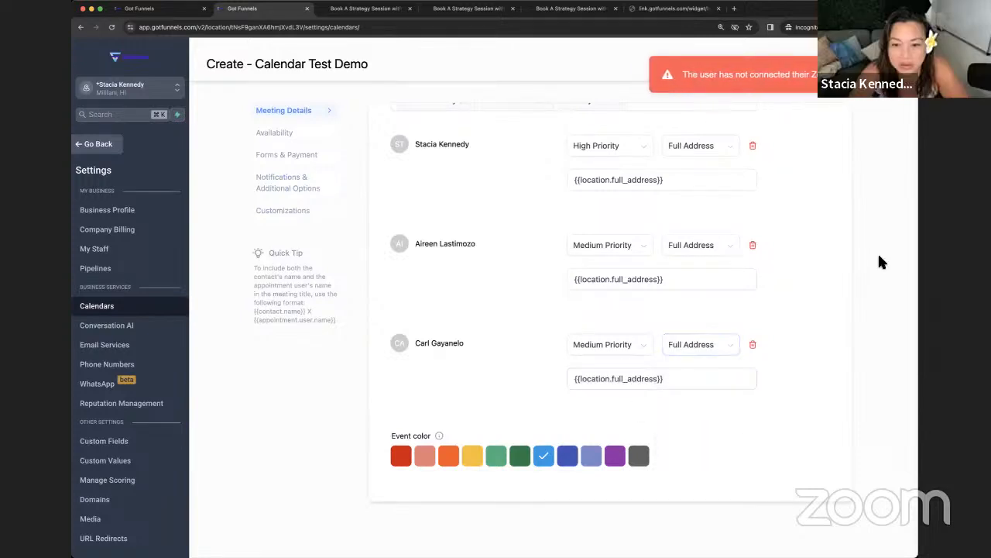
Step: Move on to the calendar's Availability settings
{"action": "scroll", "coordinate": [809, 124], "scroll_direction": "up", "scroll_amount": 5}
{"action": "scroll", "coordinate": [343, 157], "scroll_direction": "up", "scroll_amount": 5}
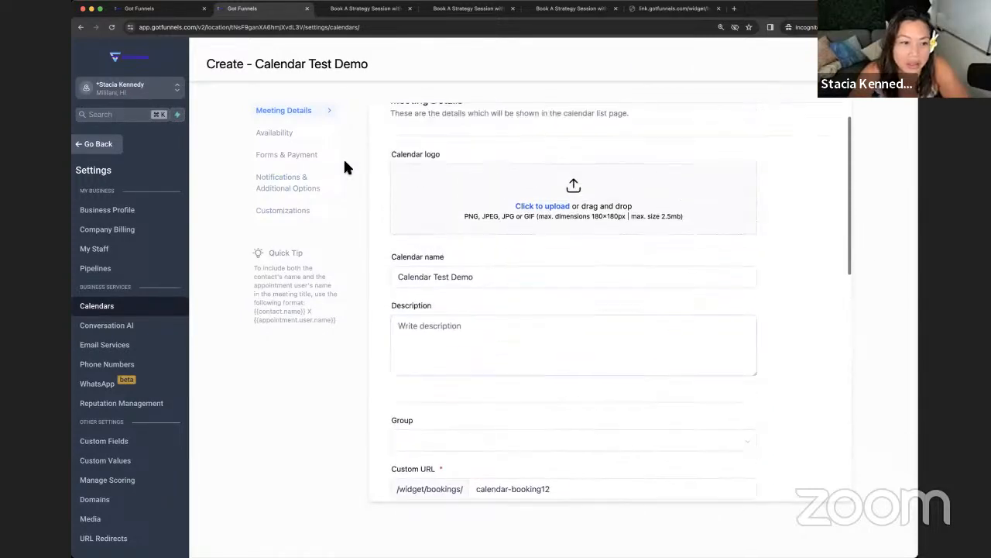
{"action": "left_click", "coordinate": [275, 133]}
{"action": "scroll", "coordinate": [486, 177], "scroll_direction": "down", "scroll_amount": 5}
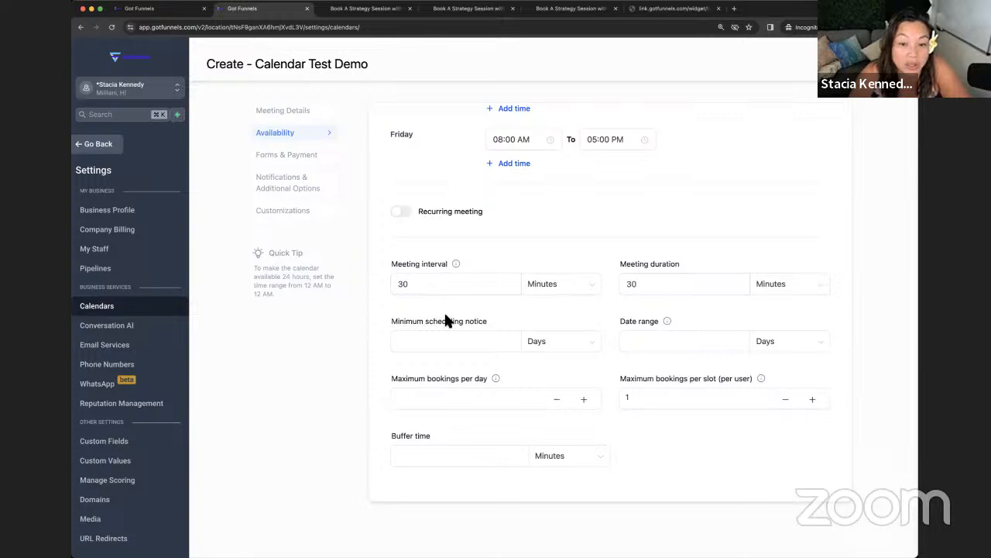
Step: Set the meeting duration to 60 minutes
{"action": "left_click_drag", "start_coordinate": [679, 285], "coordinate": [618, 285]}
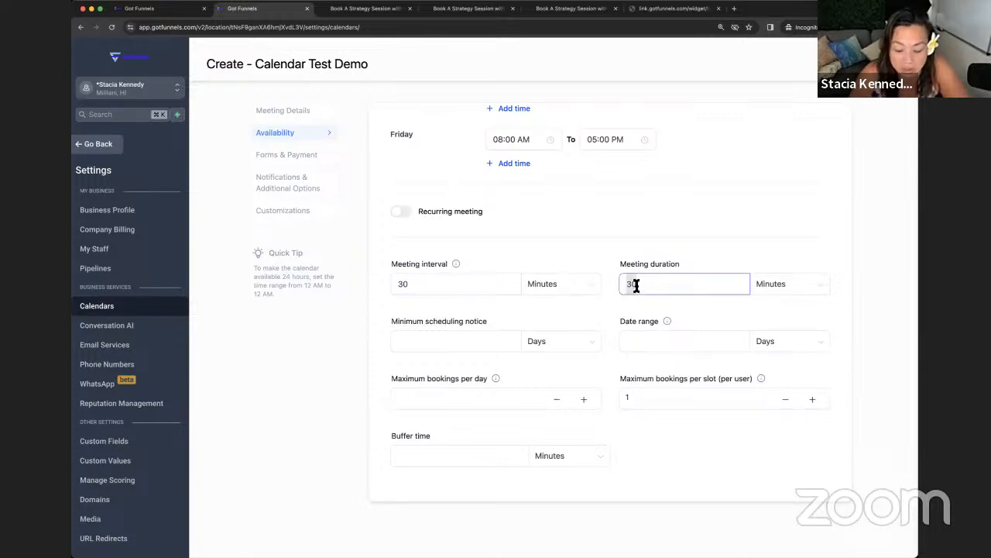
{"action": "type", "text": "6"}
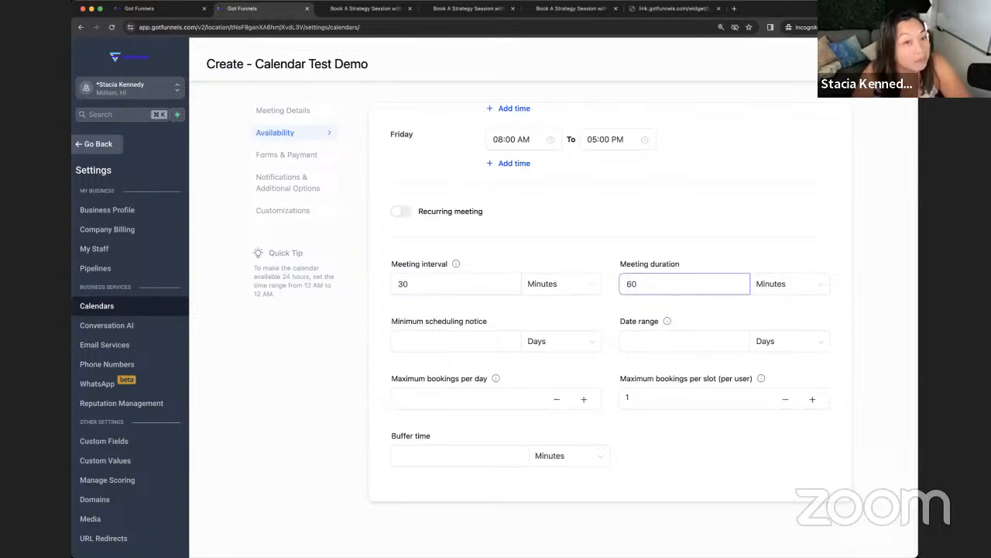
{"action": "left_click_drag", "start_coordinate": [642, 286], "coordinate": [619, 286]}
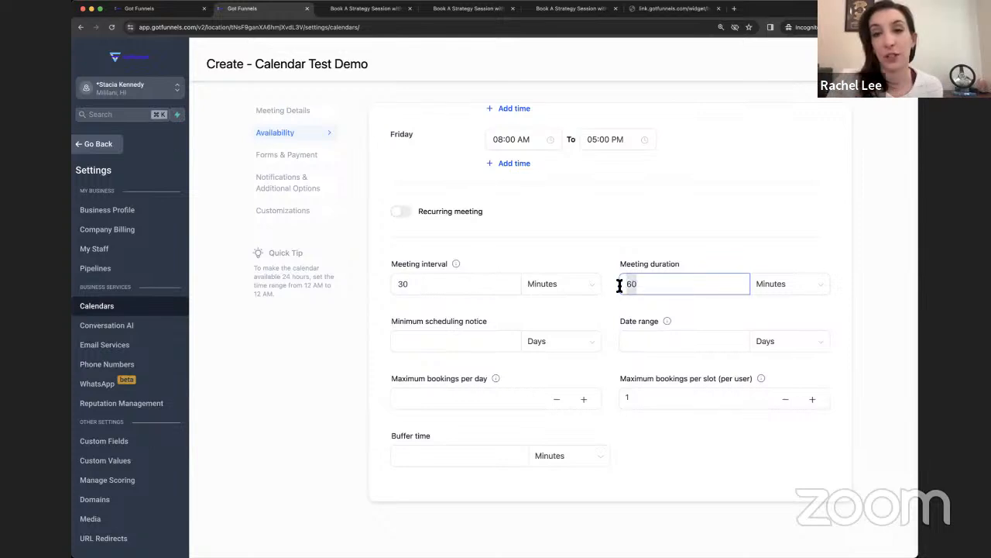
{"action": "left_click", "coordinate": [569, 319]}
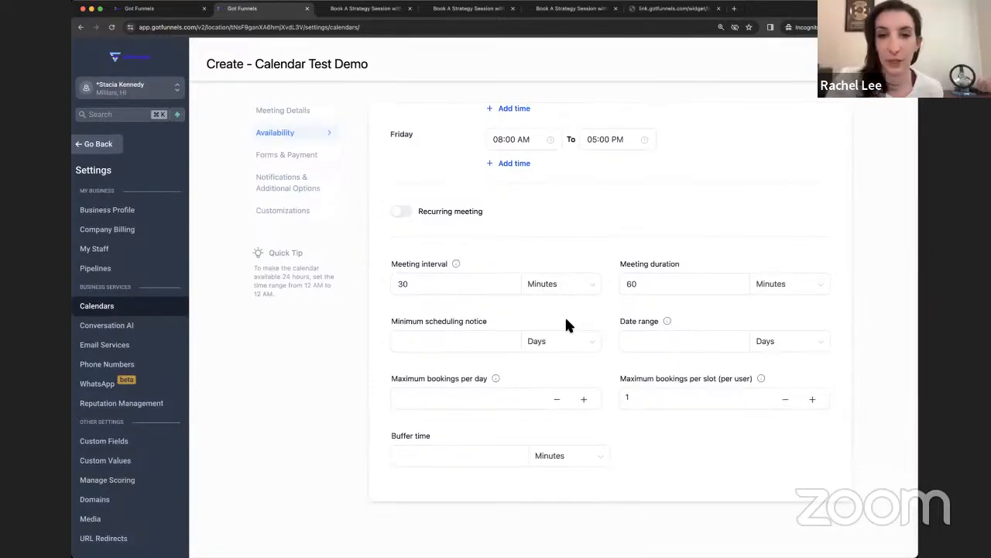
Step: Enter a minimum scheduling notice of 12 and a 7-day date range
{"action": "left_click", "coordinate": [480, 345]}
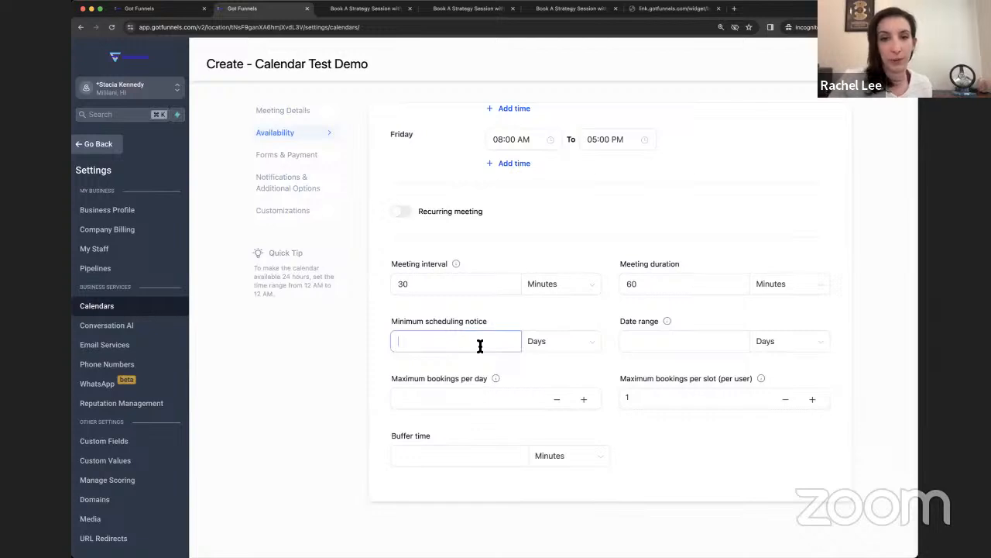
{"action": "type", "text": "12"}
{"action": "left_click", "coordinate": [670, 341]}
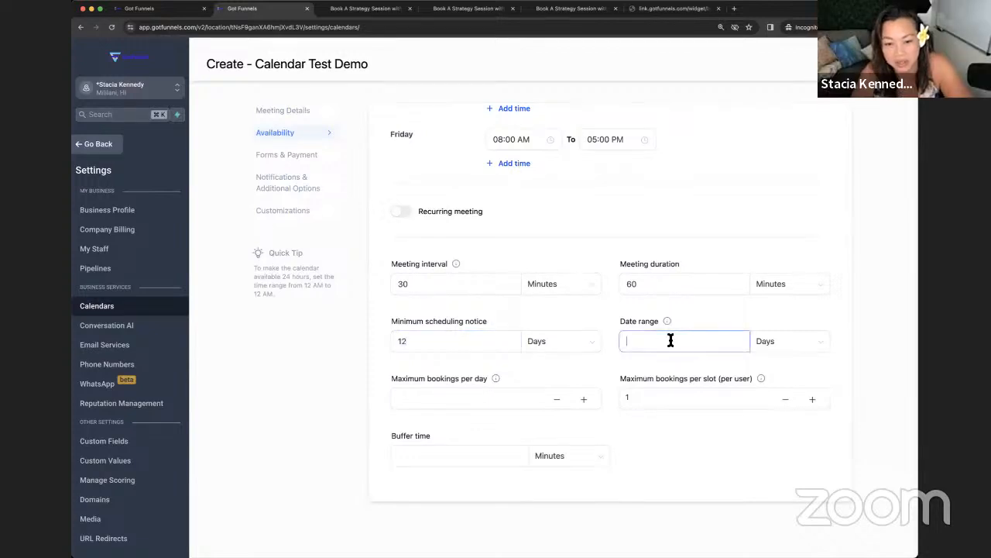
{"action": "type", "text": "7"}
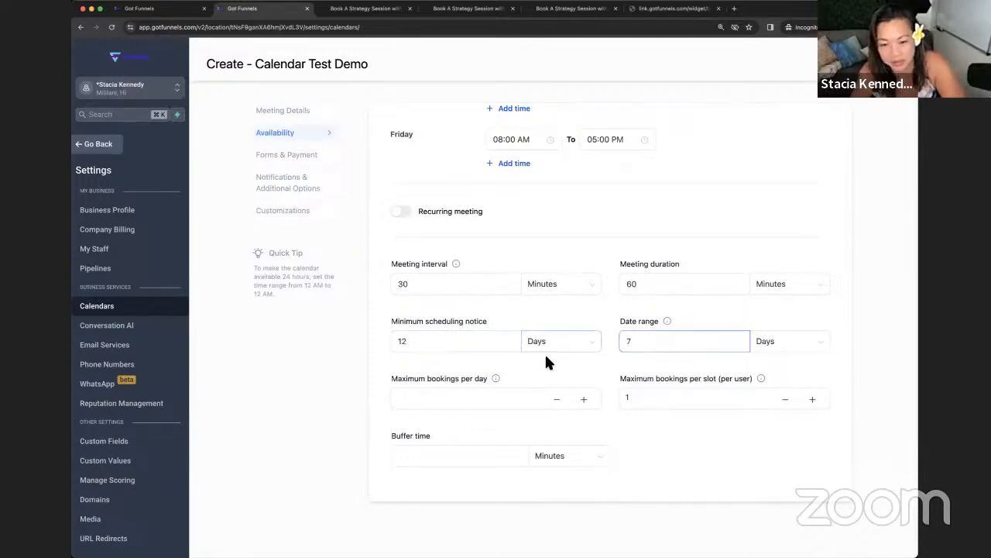
{"action": "scroll", "coordinate": [505, 394], "scroll_direction": "up", "scroll_amount": 1}
Step: Allow at most 20 bookings per day and add a 15-minute buffer time
{"action": "left_click", "coordinate": [439, 416]}
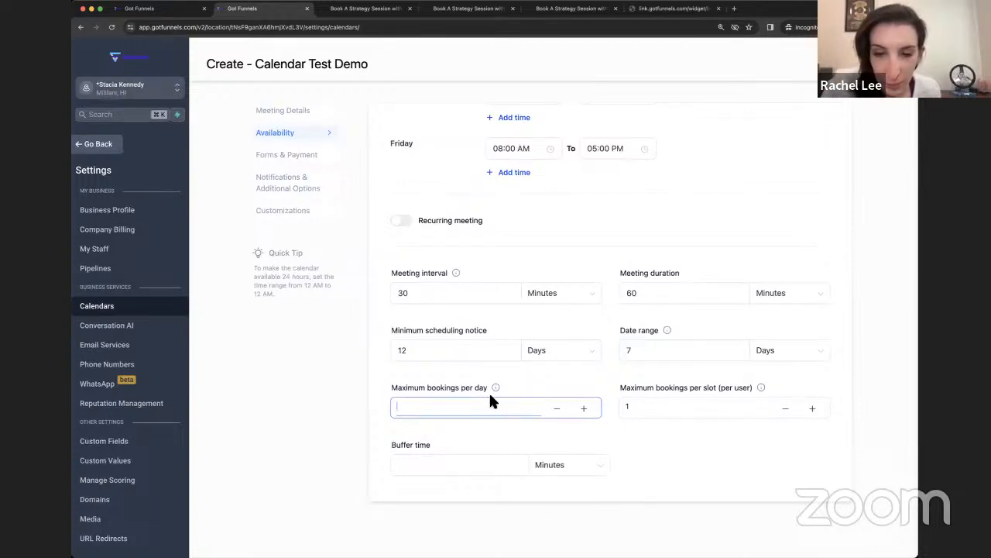
{"action": "mouse_move", "coordinate": [494, 386]}
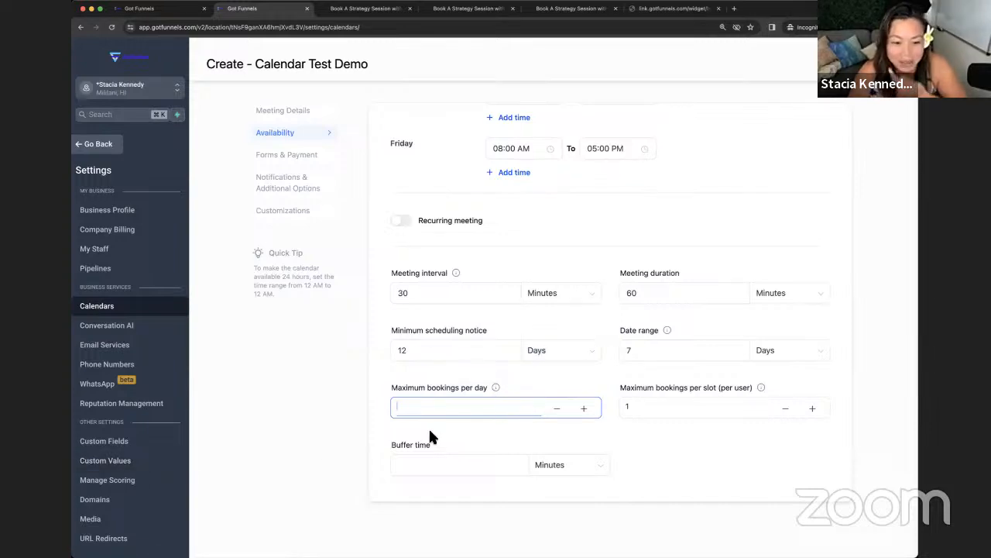
{"action": "type", "text": "20"}
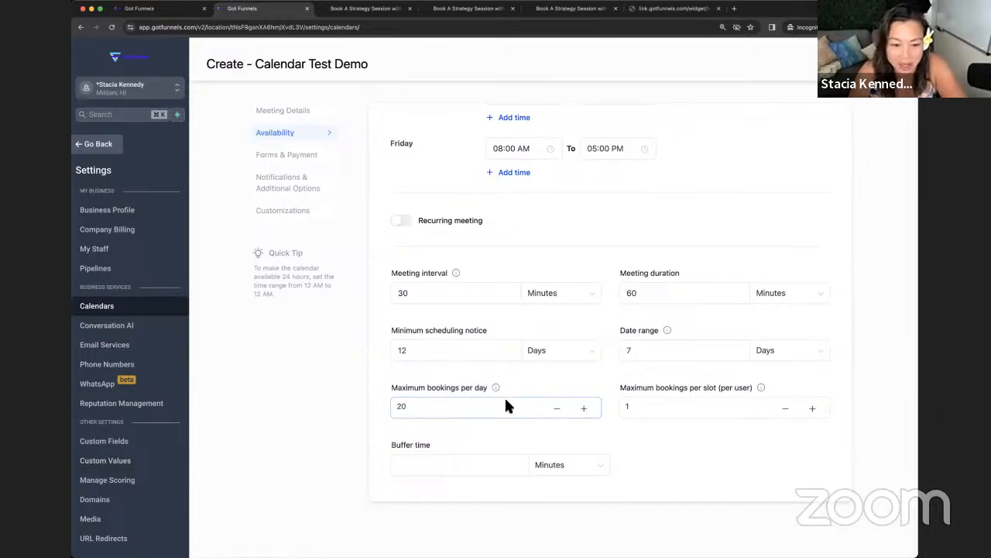
{"action": "scroll", "coordinate": [589, 403], "scroll_direction": "down", "scroll_amount": 1}
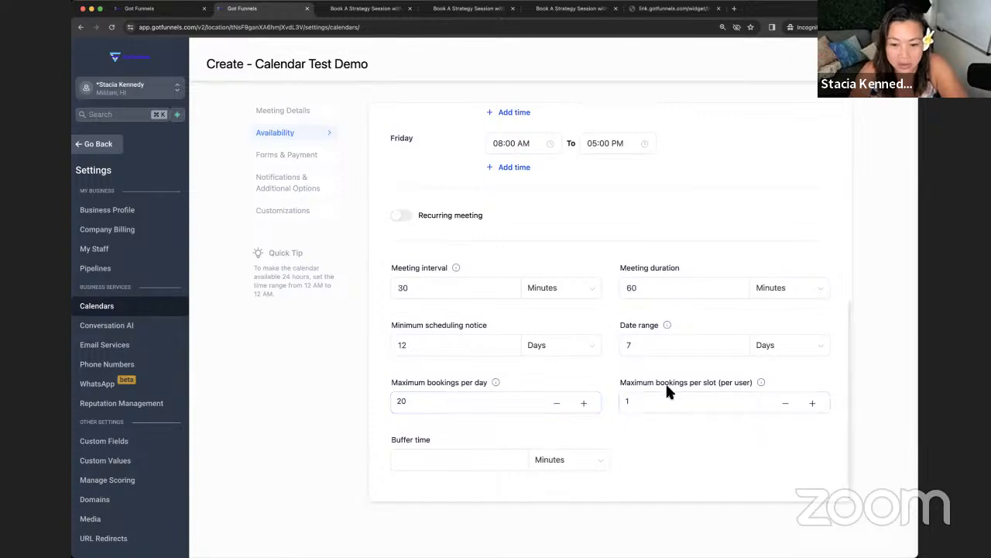
{"action": "left_click", "coordinate": [637, 400]}
{"action": "left_click", "coordinate": [471, 466]}
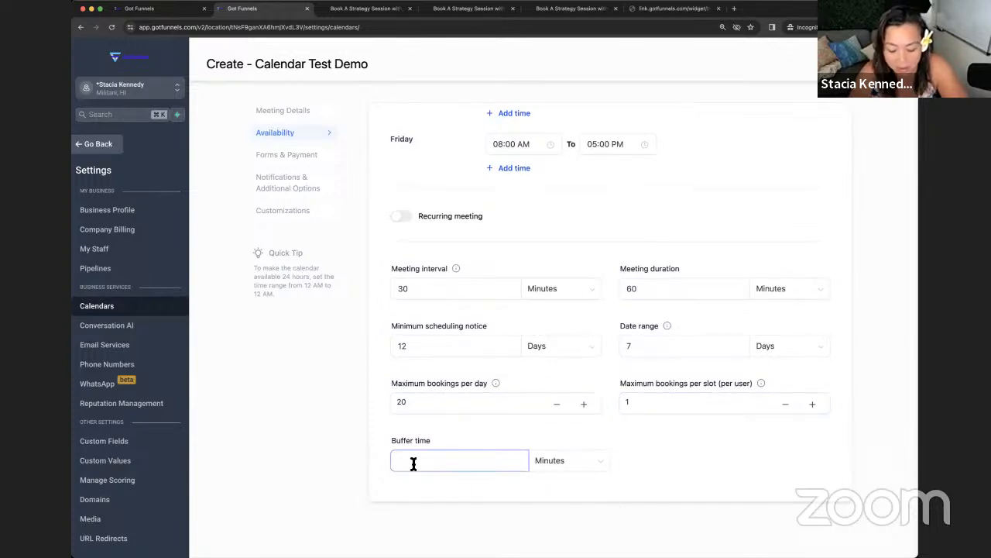
{"action": "type", "text": "15"}
{"action": "left_click", "coordinate": [453, 438]}
{"action": "scroll", "coordinate": [452, 434], "scroll_direction": "down", "scroll_amount": 1}
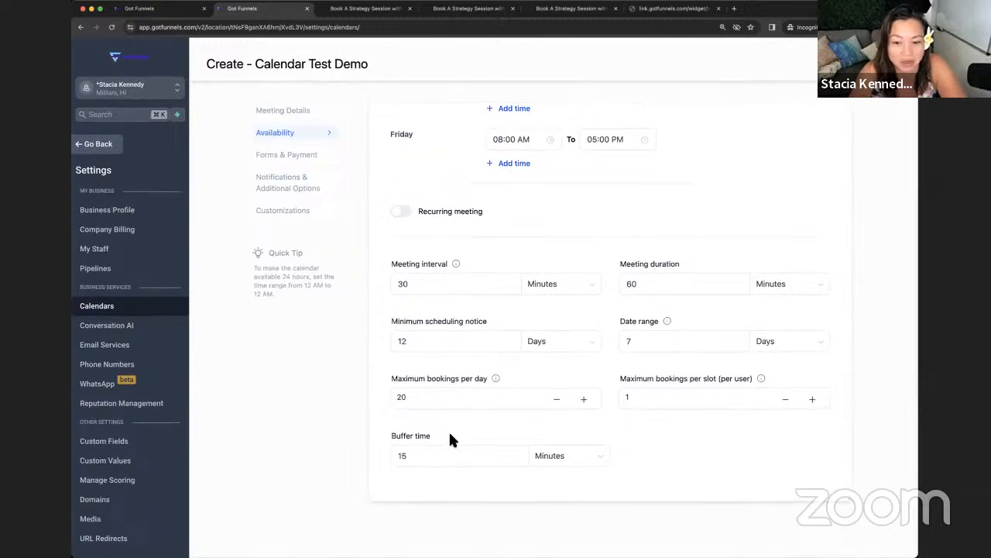
{"action": "left_click", "coordinate": [445, 395]}
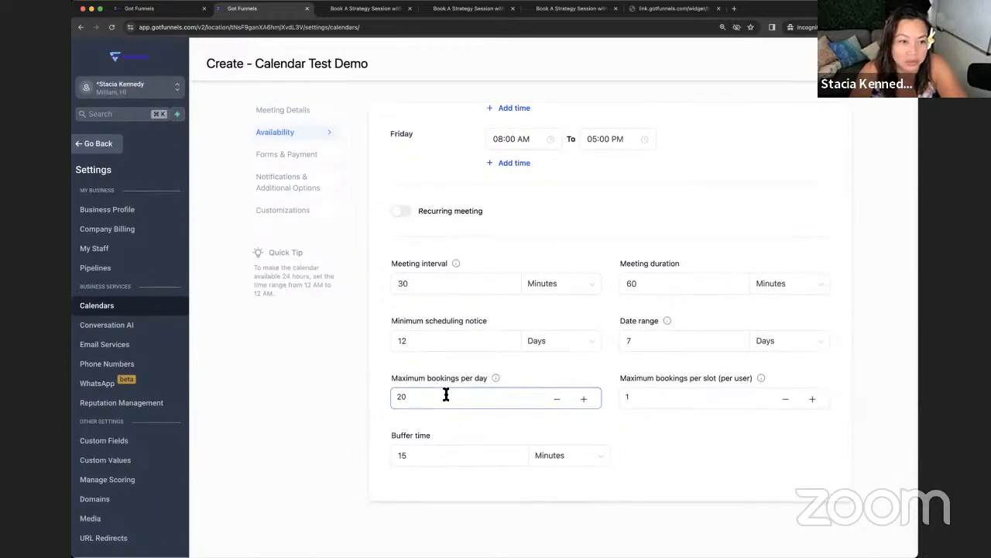
Step: Measure the 12-unit minimum scheduling notice in Hours
{"action": "left_click", "coordinate": [298, 156]}
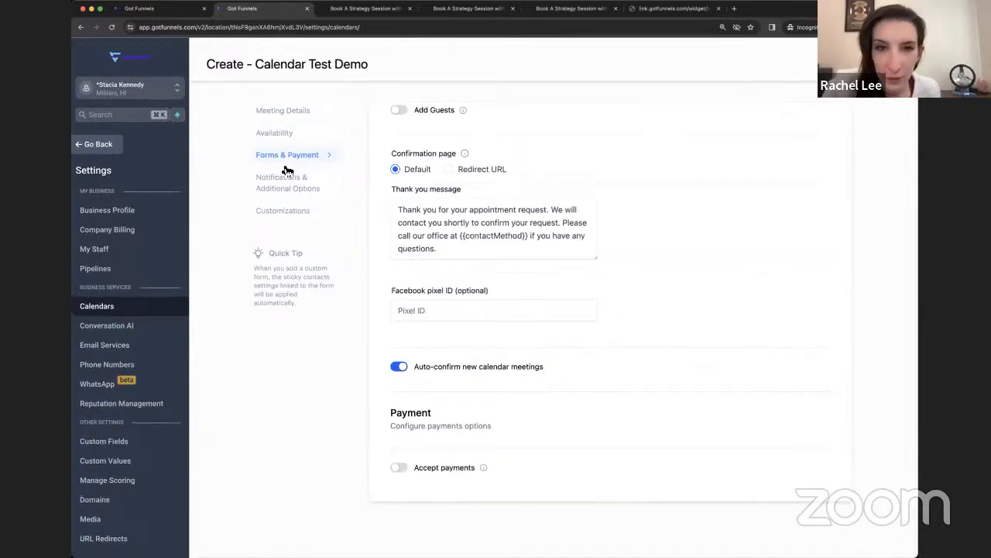
{"action": "left_click", "coordinate": [282, 136]}
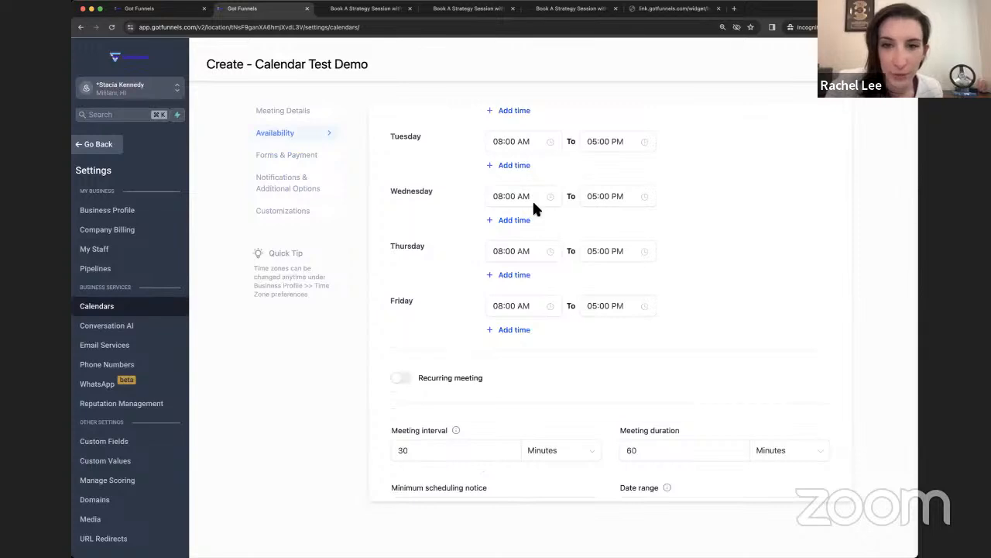
{"action": "scroll", "coordinate": [542, 217], "scroll_direction": "down", "scroll_amount": 3}
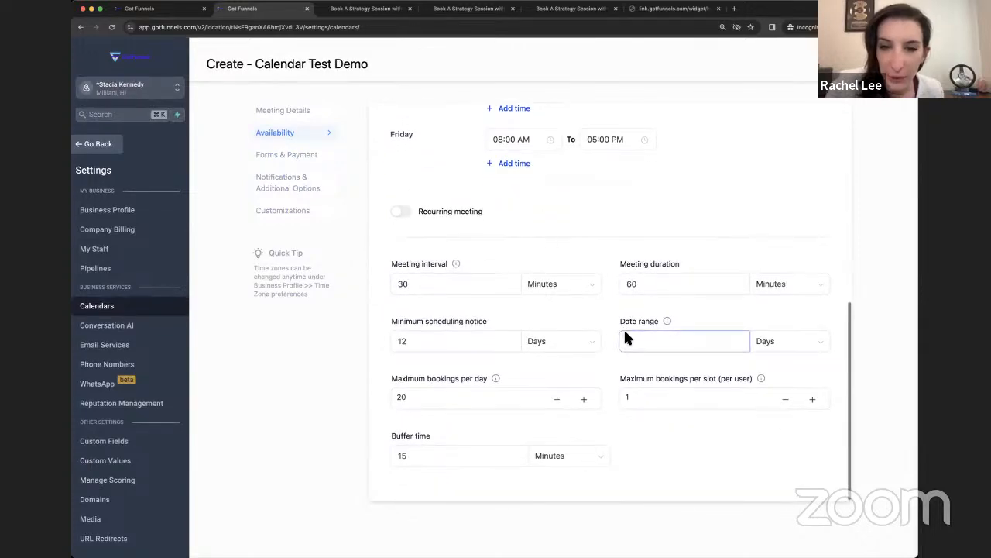
{"action": "left_click", "coordinate": [575, 343]}
{"action": "left_click", "coordinate": [538, 365]}
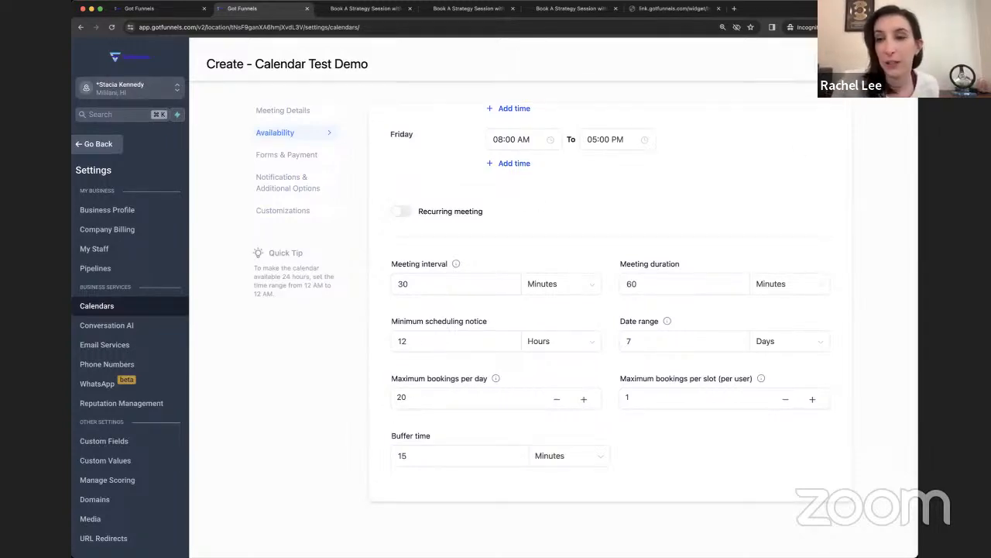
{"action": "scroll", "coordinate": [464, 165], "scroll_direction": "down", "scroll_amount": 10}
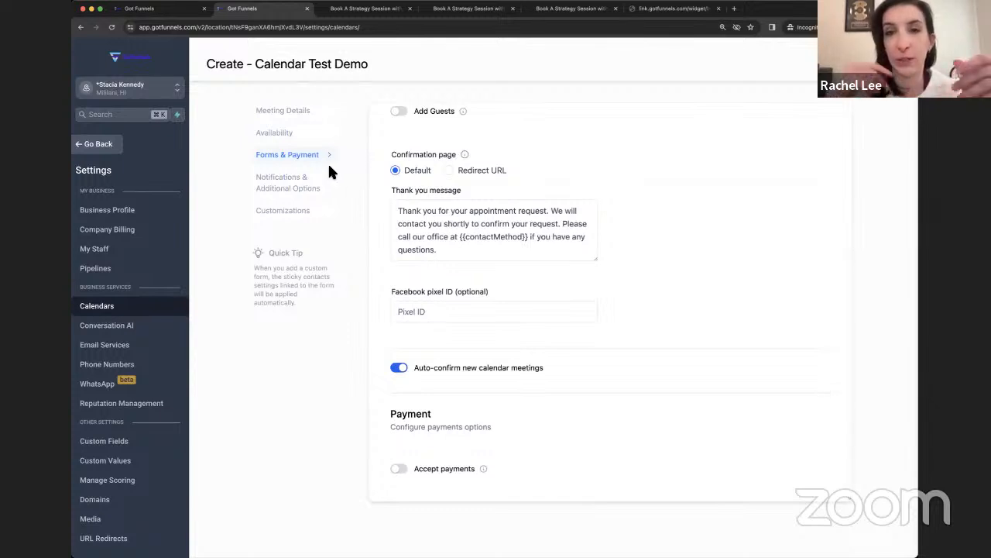
{"action": "scroll", "coordinate": [498, 177], "scroll_direction": "up", "scroll_amount": 3}
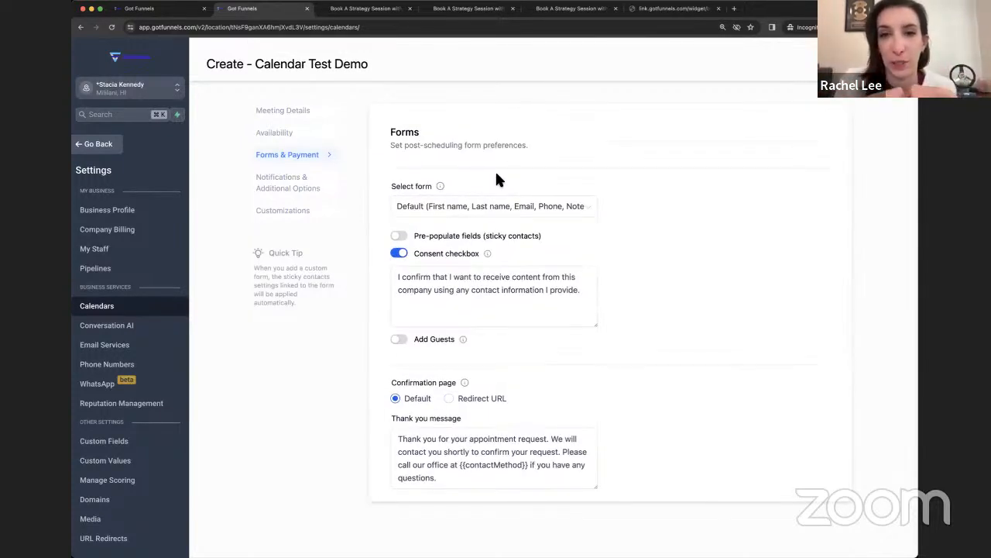
{"action": "left_click", "coordinate": [587, 213]}
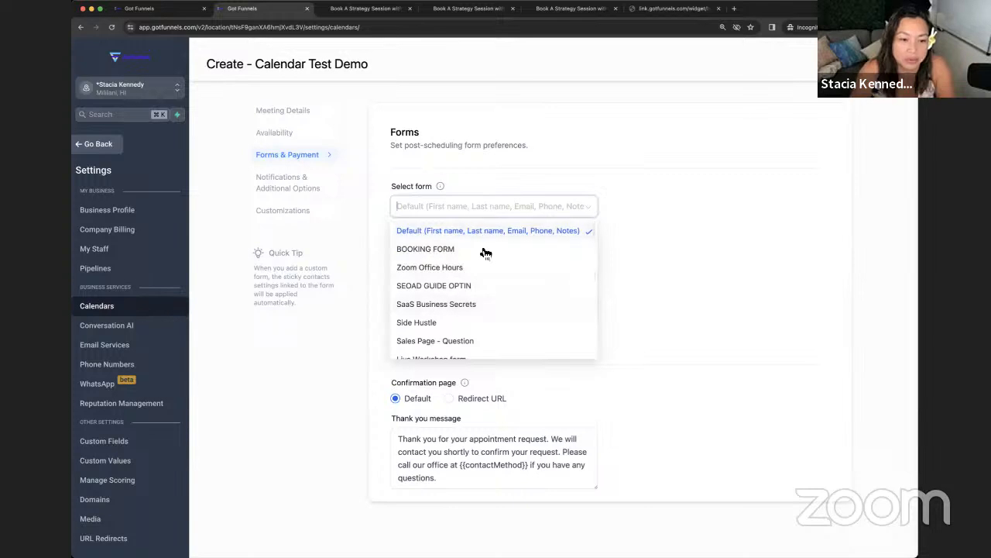
{"action": "left_click", "coordinate": [659, 197]}
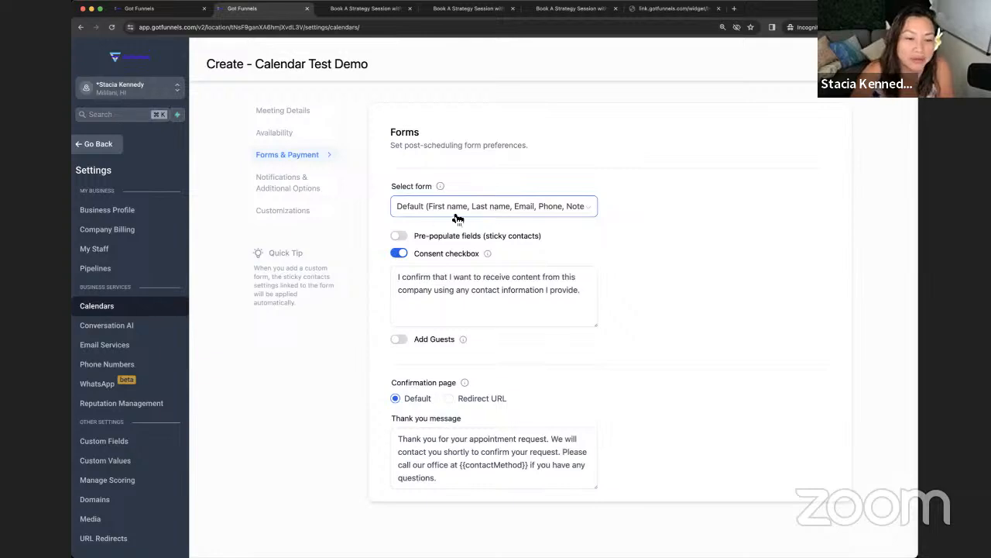
{"action": "left_click", "coordinate": [451, 257]}
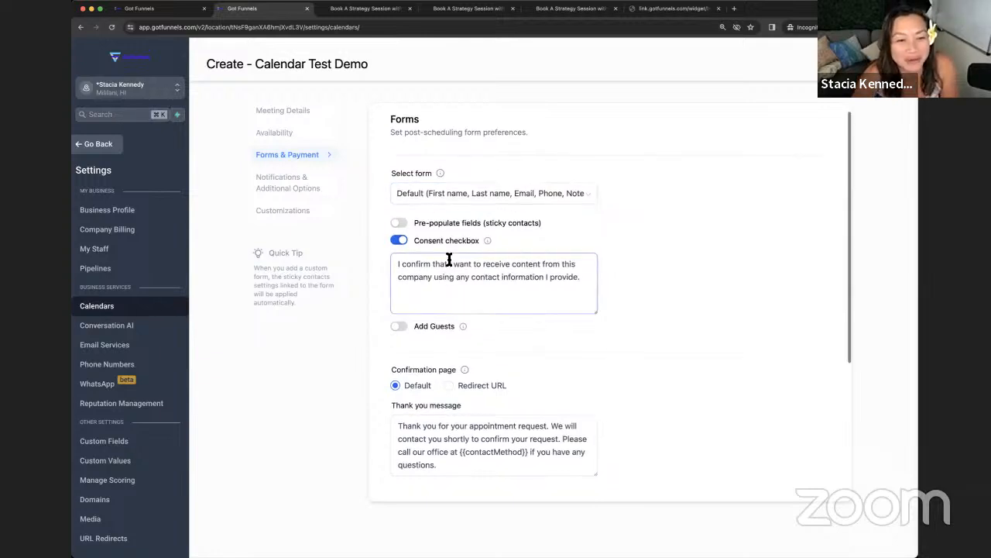
{"action": "scroll", "coordinate": [434, 252], "scroll_direction": "down", "scroll_amount": 3}
{"action": "scroll", "coordinate": [408, 219], "scroll_direction": "down", "scroll_amount": 3}
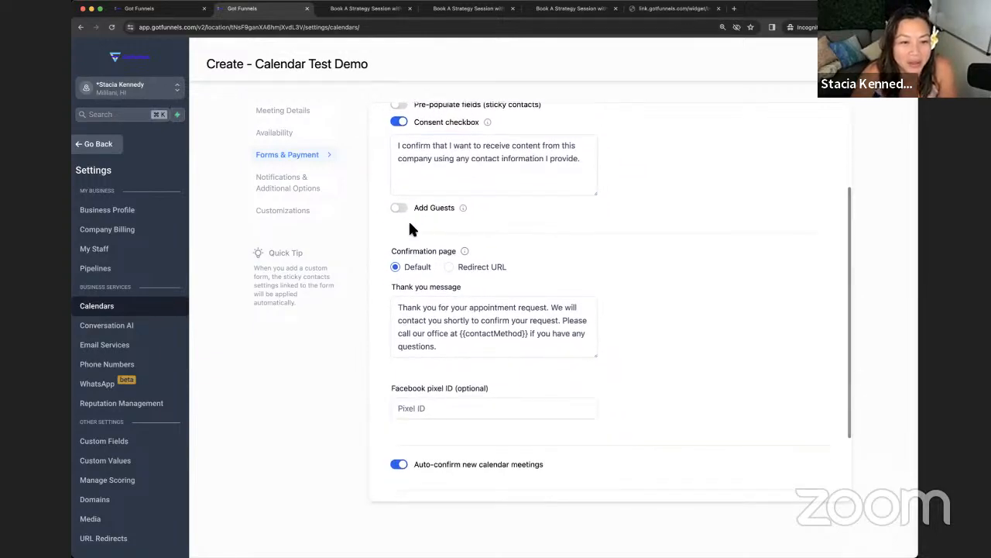
{"action": "scroll", "coordinate": [410, 223], "scroll_direction": "up", "scroll_amount": 2}
{"action": "scroll", "coordinate": [414, 221], "scroll_direction": "up", "scroll_amount": 1}
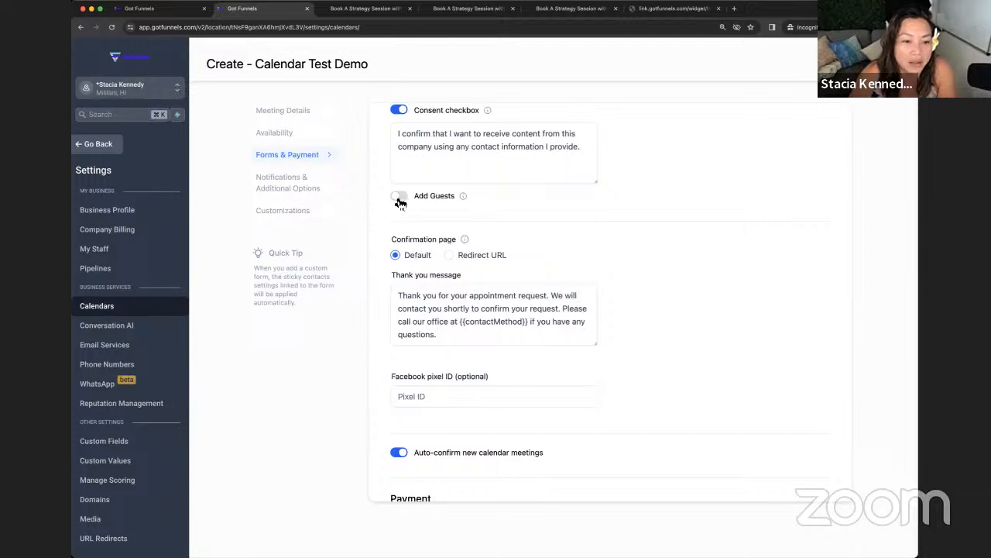
{"action": "scroll", "coordinate": [436, 220], "scroll_direction": "down", "scroll_amount": 2}
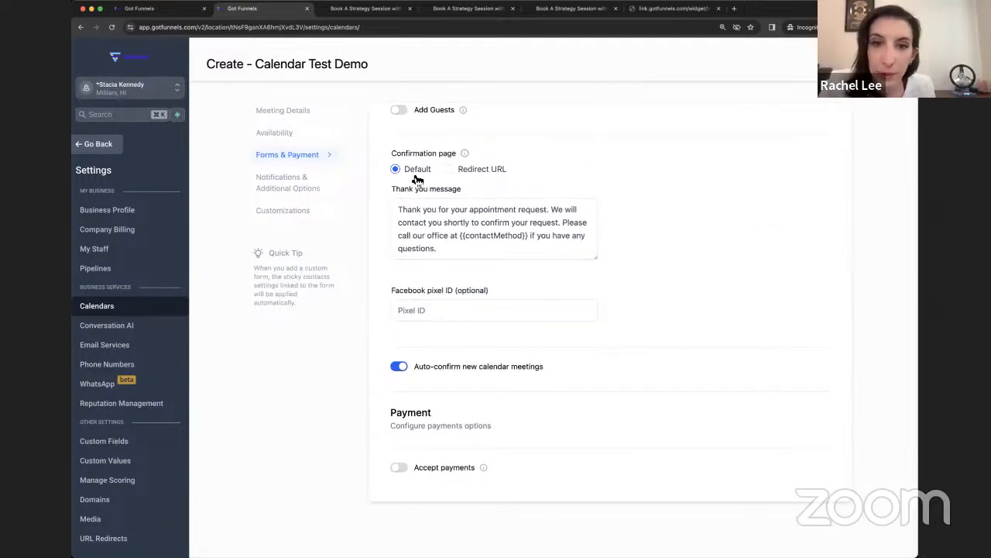
{"action": "scroll", "coordinate": [474, 310], "scroll_direction": "up", "scroll_amount": 1}
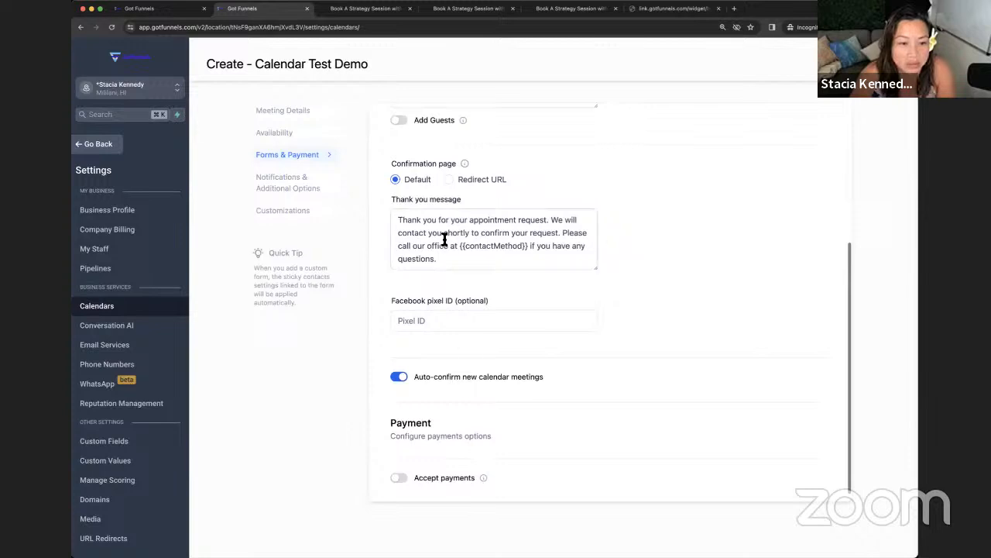
{"action": "scroll", "coordinate": [465, 302], "scroll_direction": "down", "scroll_amount": 1}
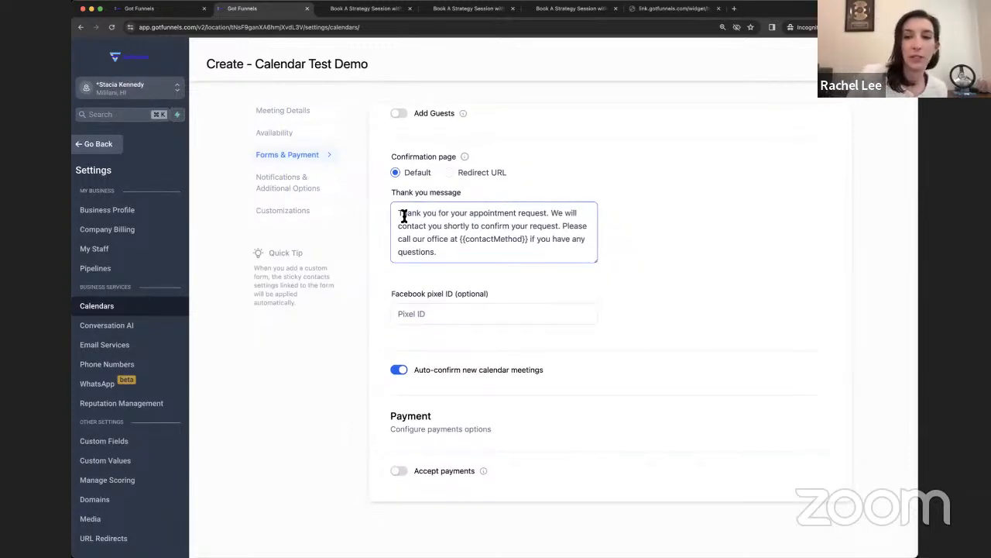
Step: Overwrite the default thank-you text with 'Thank you for booking your time, see you soon!', comma included
{"action": "left_click_drag", "start_coordinate": [403, 216], "coordinate": [659, 265]}
{"action": "scroll", "coordinate": [651, 264], "scroll_direction": "down", "scroll_amount": 1}
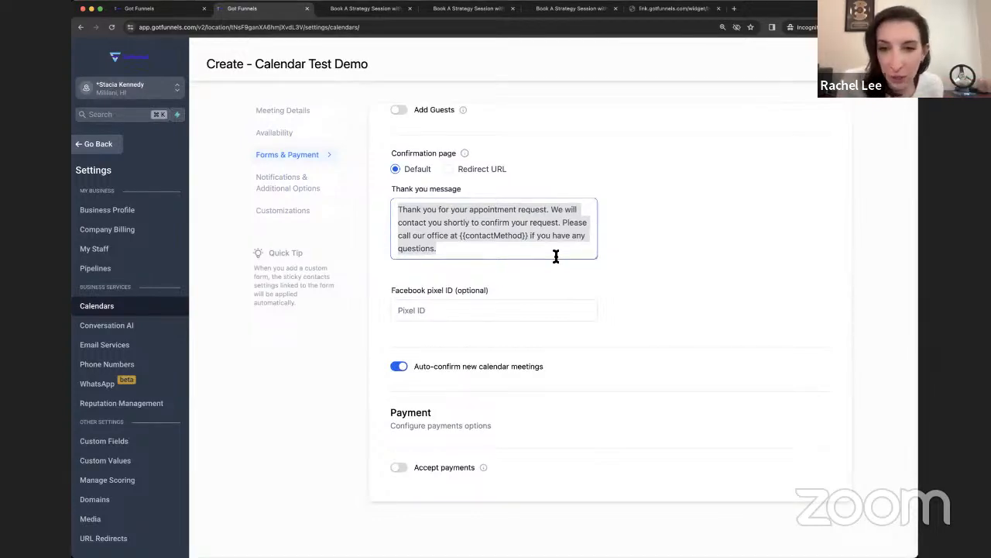
{"action": "type", "text": "Thank you for "}
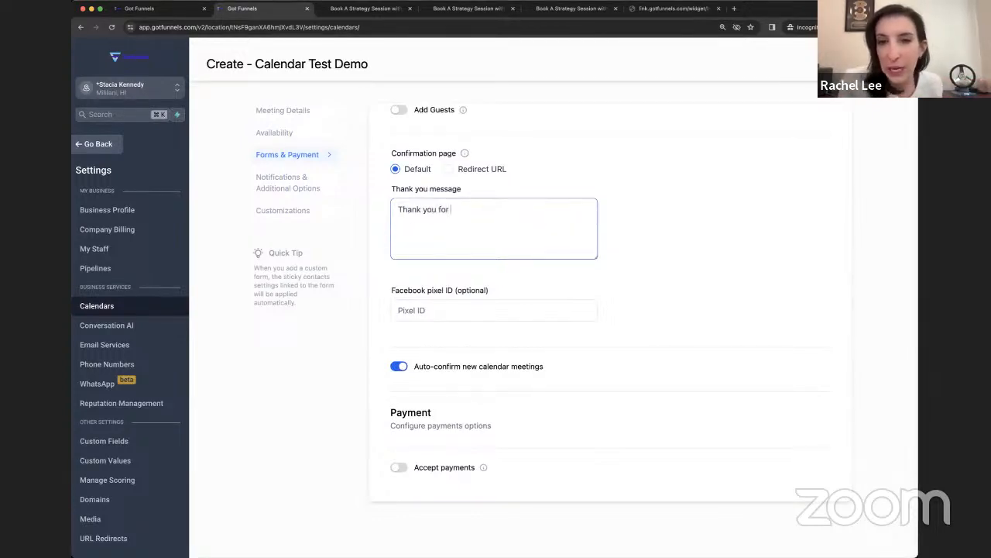
{"action": "type", "text": "booking your t"}
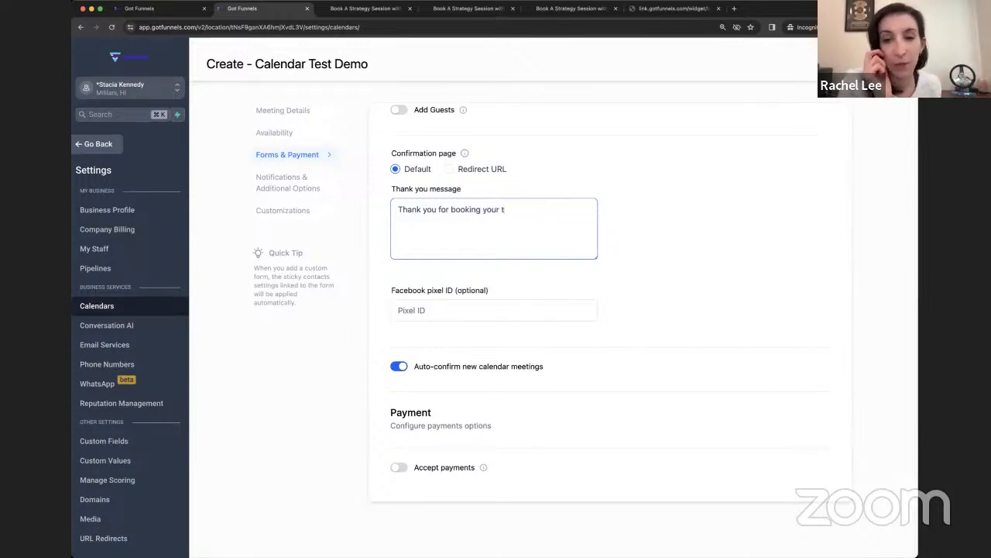
{"action": "type", "text": "ime see you soon"}
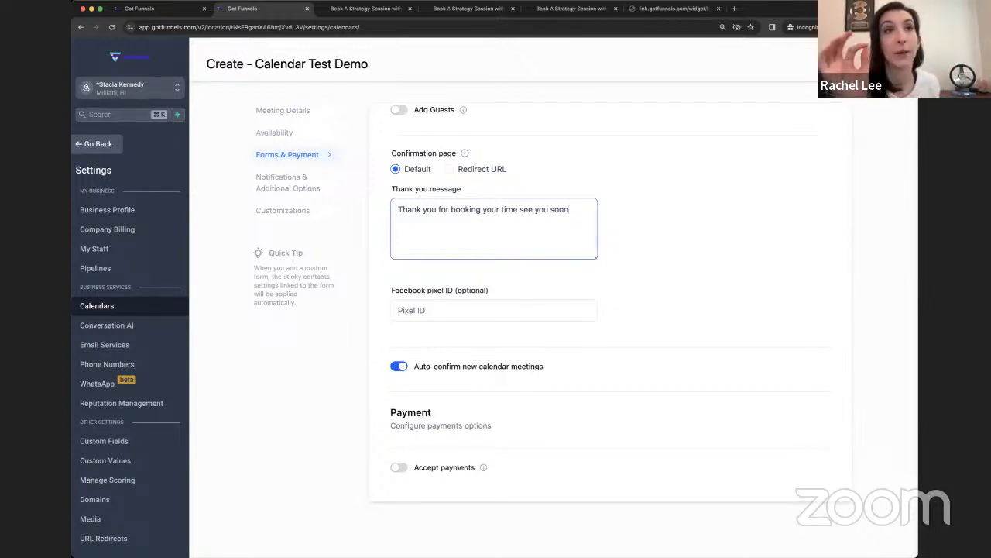
{"action": "type", "text": "!"}
{"action": "left_click", "coordinate": [518, 209]}
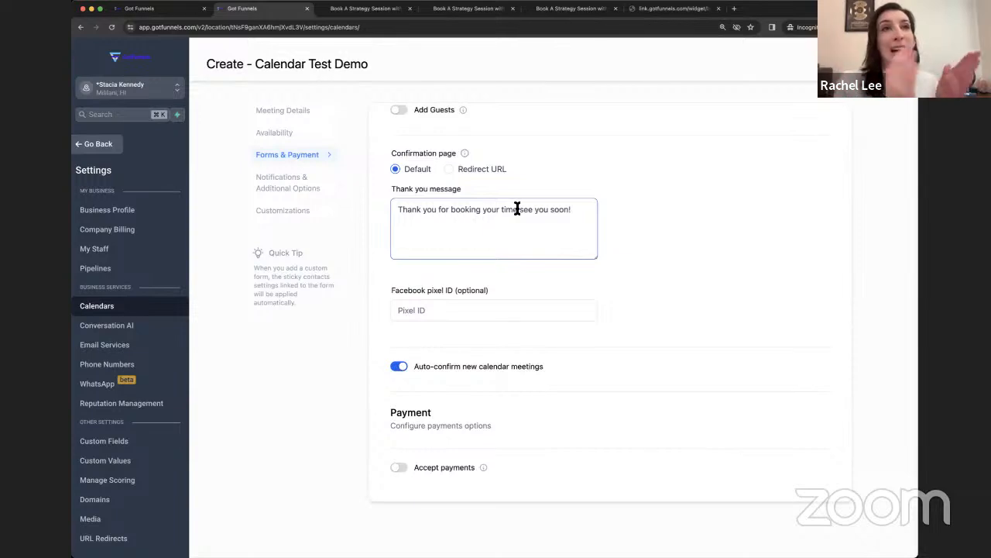
{"action": "type", "text": ","}
{"action": "left_click", "coordinate": [667, 208]}
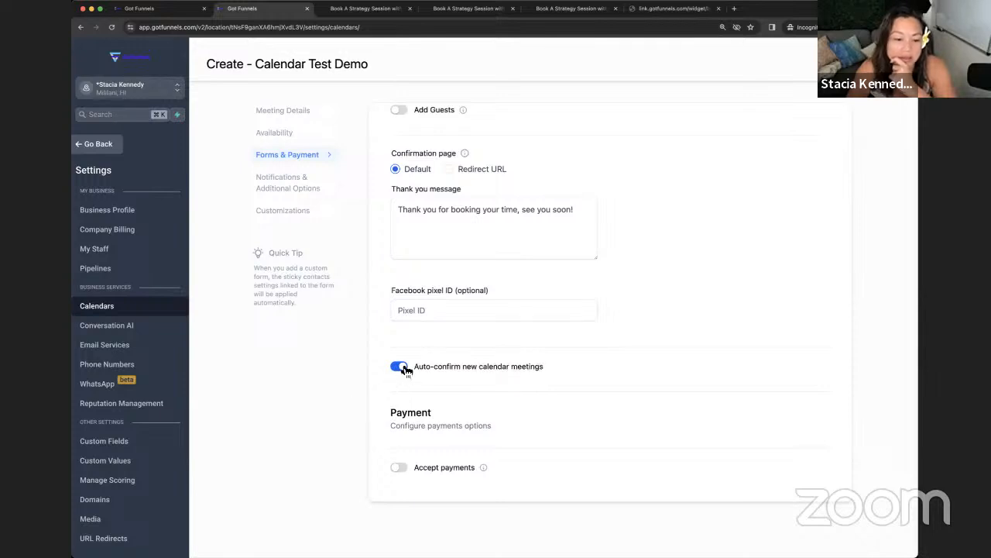
Step: Turn on Accept payments with a 300 USD amount, then go to Notifications & Additional Options
{"action": "scroll", "coordinate": [457, 426], "scroll_direction": "up", "scroll_amount": 1}
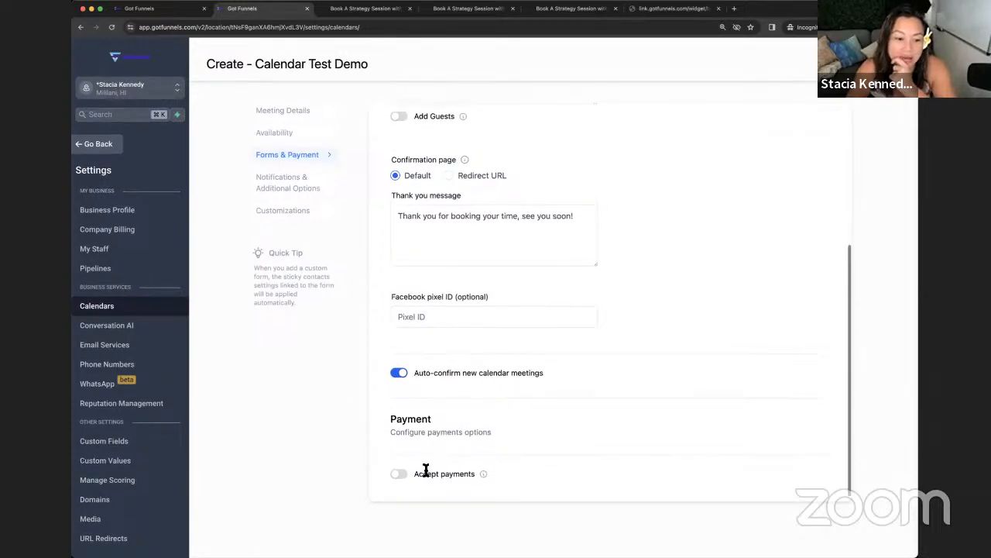
{"action": "left_click", "coordinate": [404, 475]}
{"action": "scroll", "coordinate": [419, 426], "scroll_direction": "down", "scroll_amount": 3}
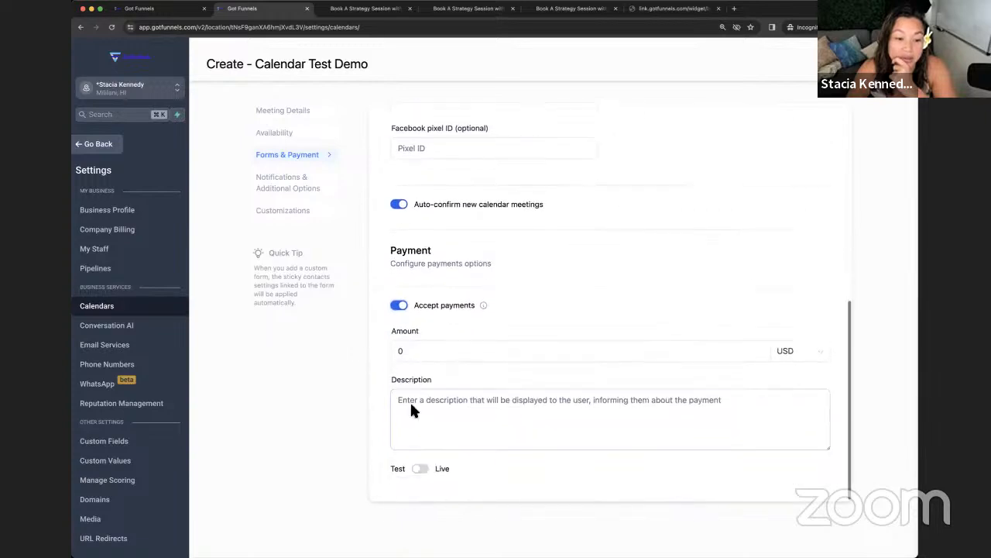
{"action": "left_click", "coordinate": [423, 351]}
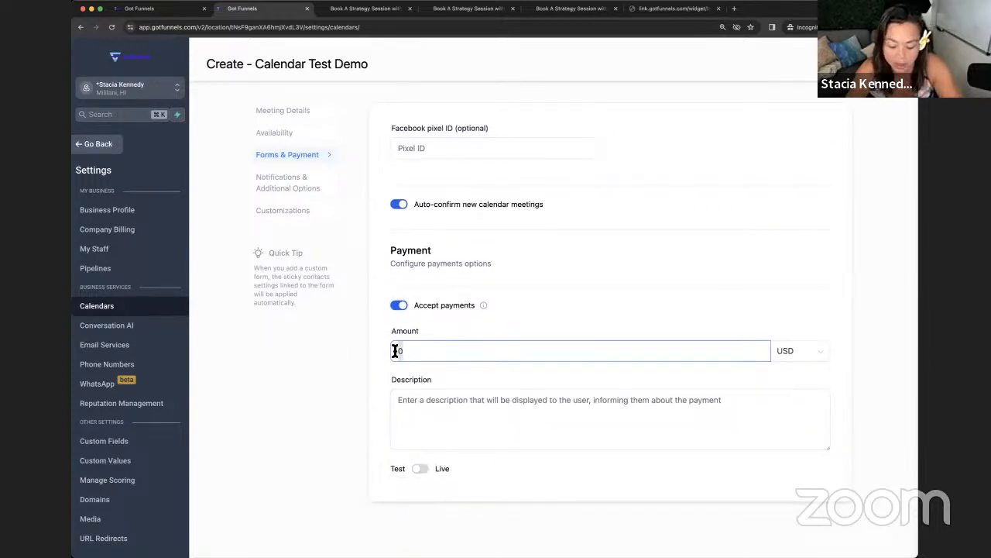
{"action": "double_click", "coordinate": [401, 351]}
{"action": "type", "text": "300"}
{"action": "left_click", "coordinate": [380, 353]}
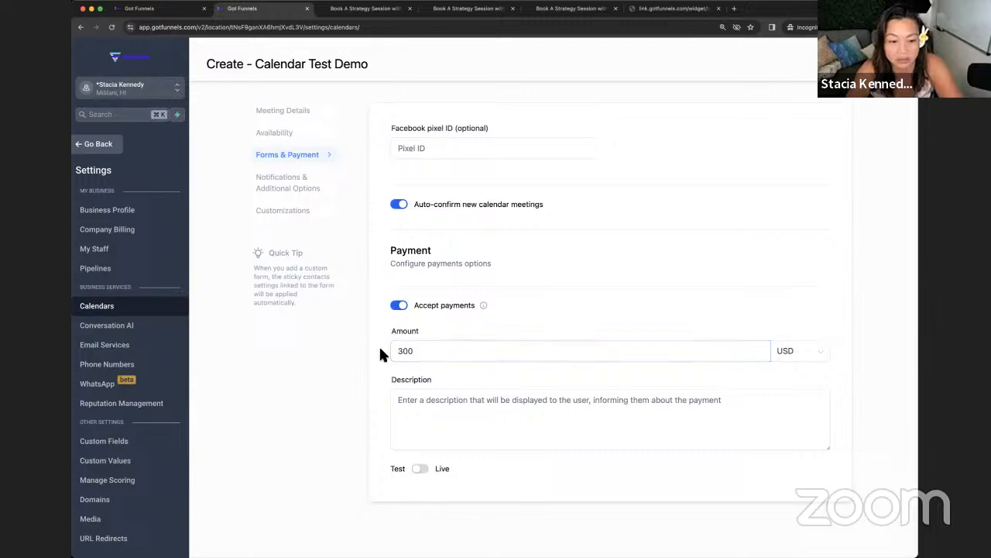
{"action": "scroll", "coordinate": [402, 379], "scroll_direction": "down", "scroll_amount": 1}
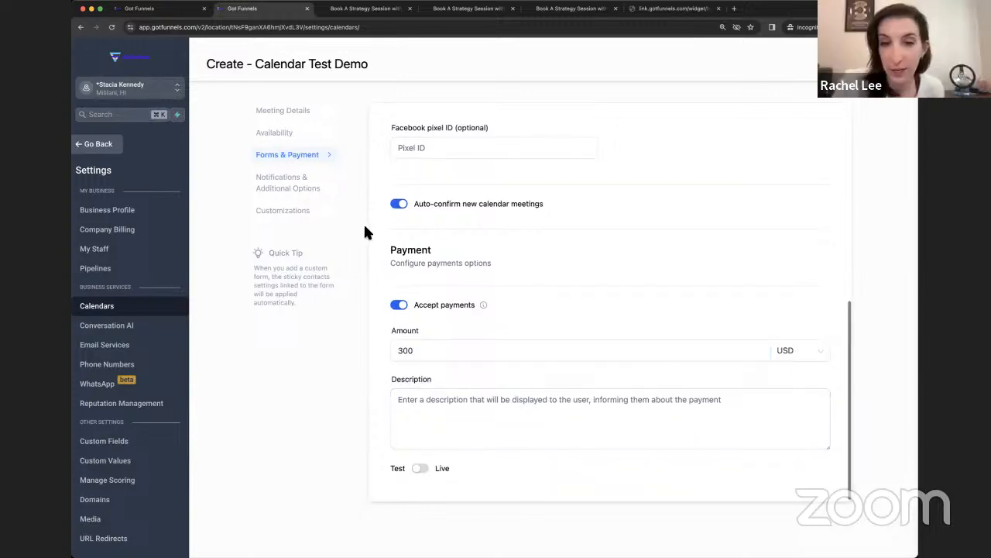
{"action": "left_click", "coordinate": [310, 188]}
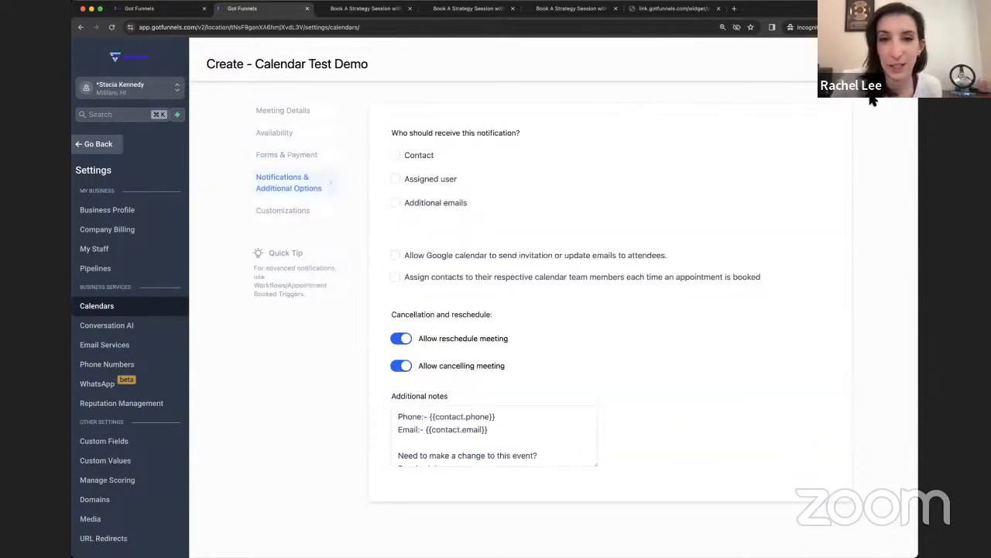
Step: Notify the assigned user and let Google calendar send invitation emails to attendees
{"action": "scroll", "coordinate": [642, 262], "scroll_direction": "up", "scroll_amount": 3}
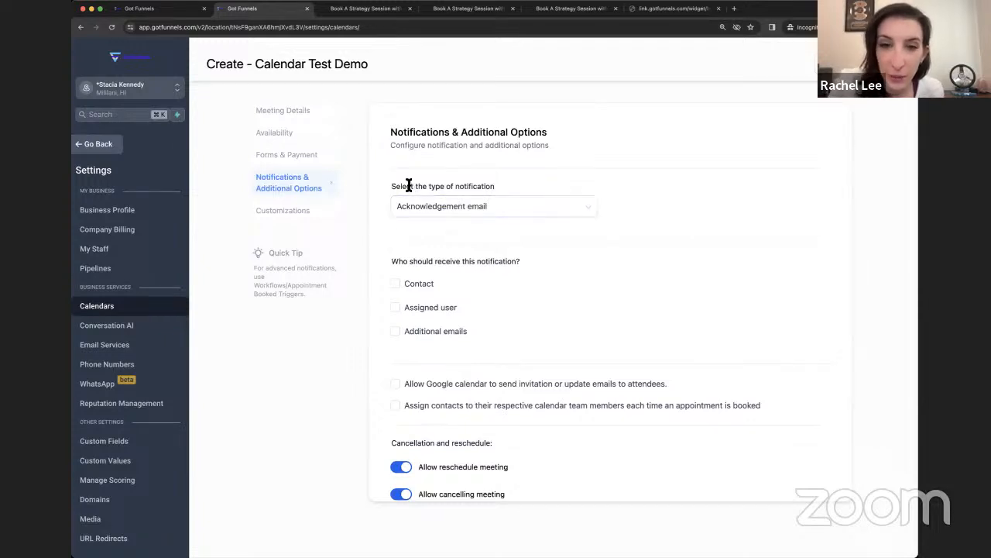
{"action": "left_click", "coordinate": [288, 211]}
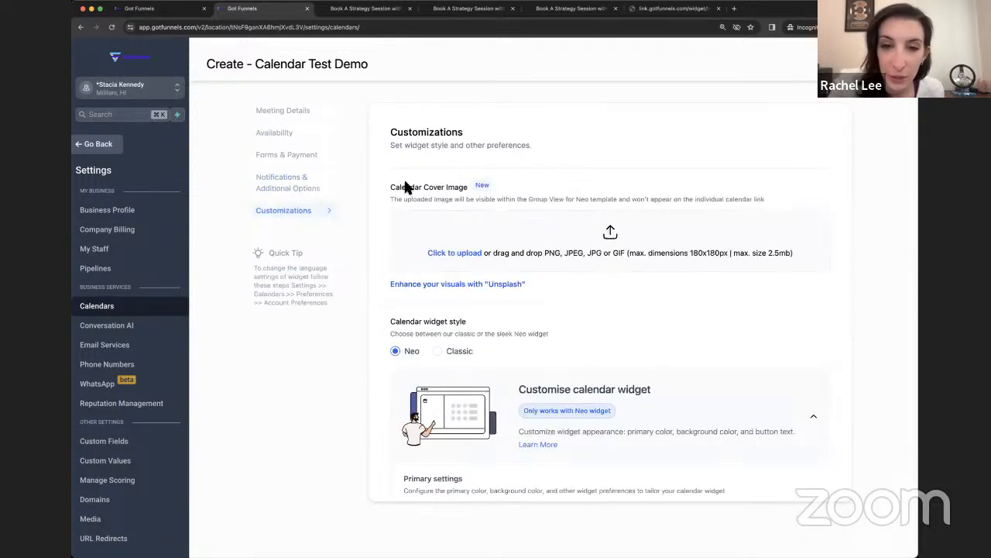
{"action": "left_click", "coordinate": [314, 188]}
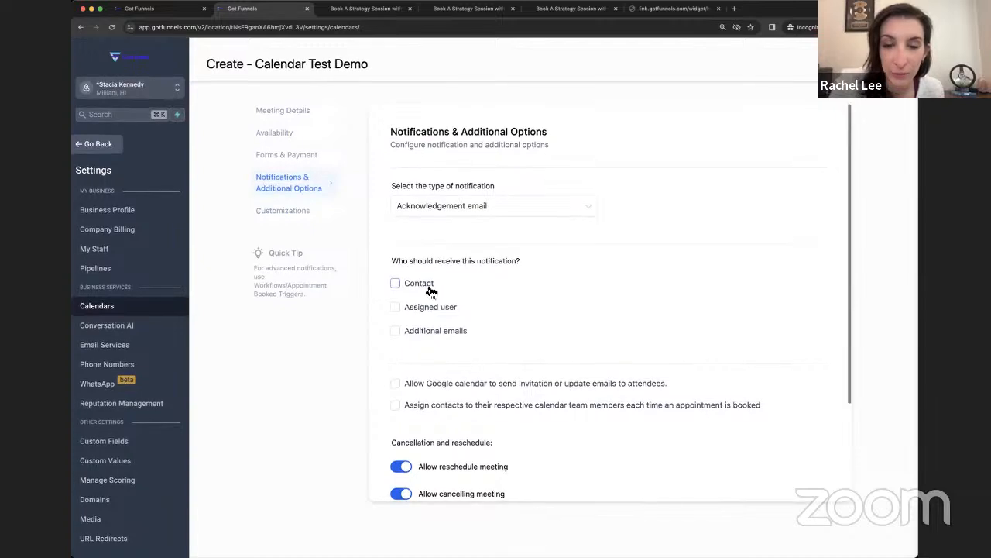
{"action": "left_click", "coordinate": [430, 311]}
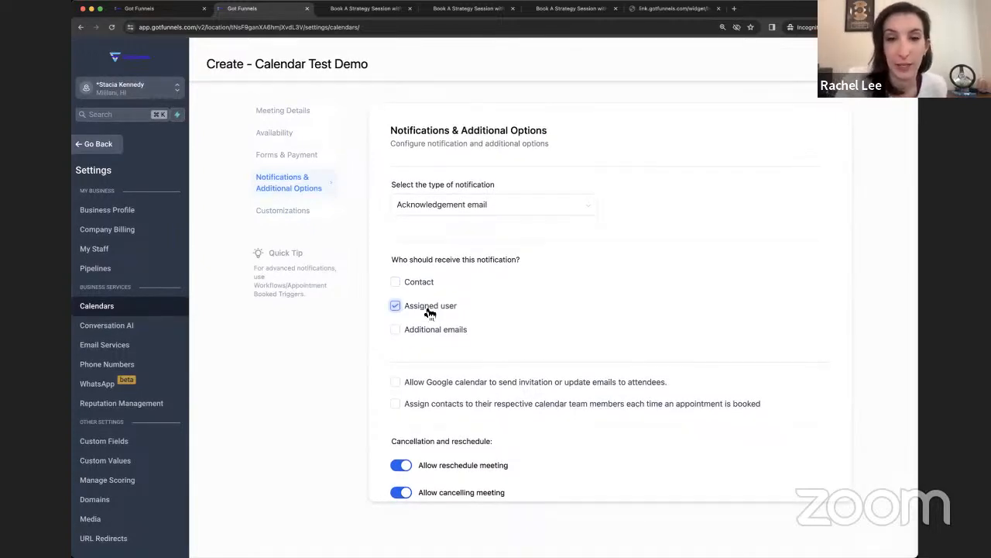
{"action": "scroll", "coordinate": [429, 311], "scroll_direction": "down", "scroll_amount": 1}
{"action": "left_click", "coordinate": [405, 342]}
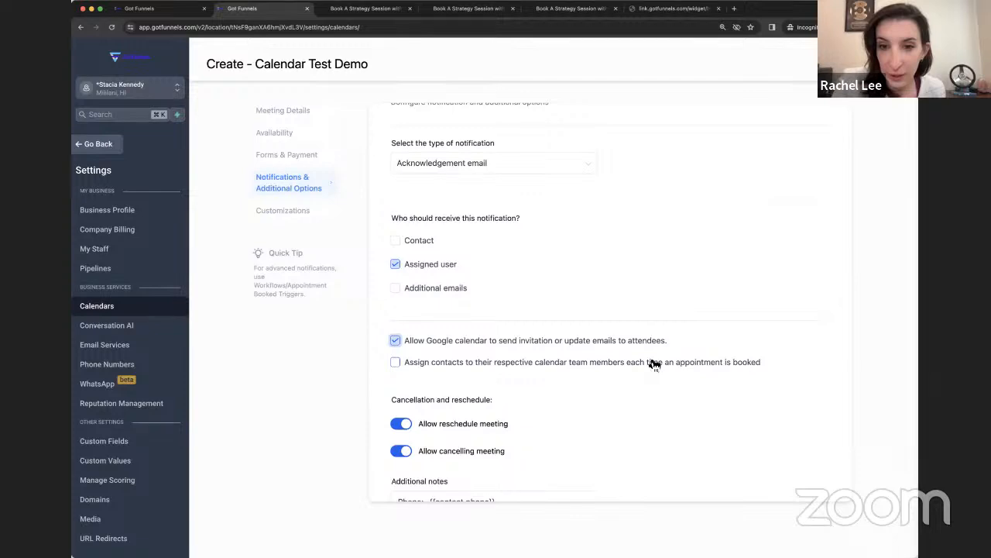
Step: Assign booked contacts to team members, skipping contacts who already have an assigned user
{"action": "scroll", "coordinate": [654, 364], "scroll_direction": "down", "scroll_amount": 2}
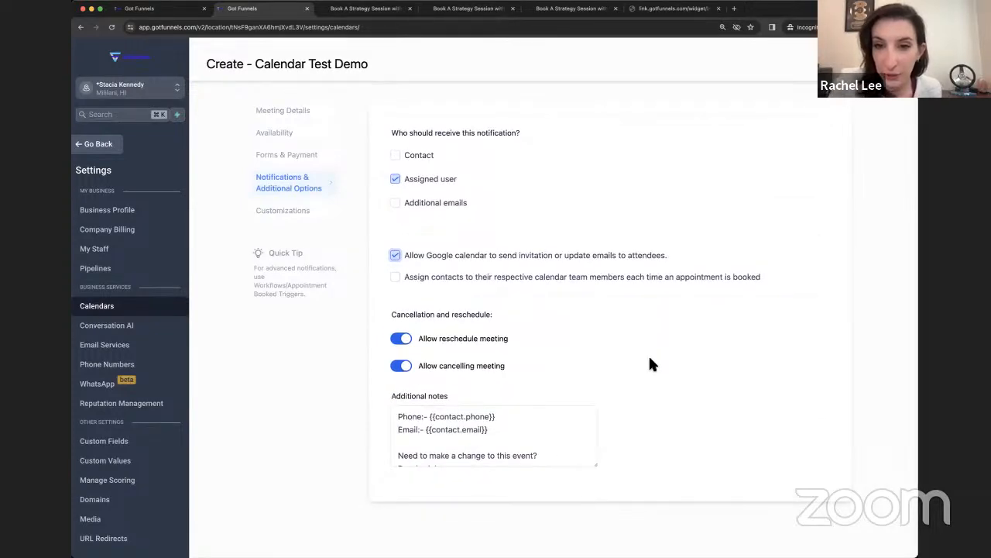
{"action": "scroll", "coordinate": [543, 352], "scroll_direction": "up", "scroll_amount": 1}
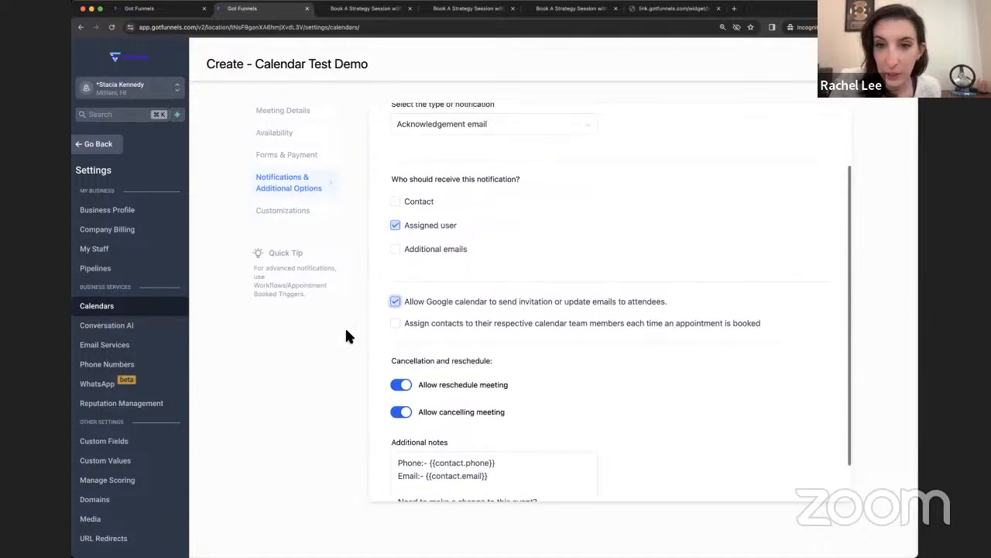
{"action": "left_click", "coordinate": [397, 323]}
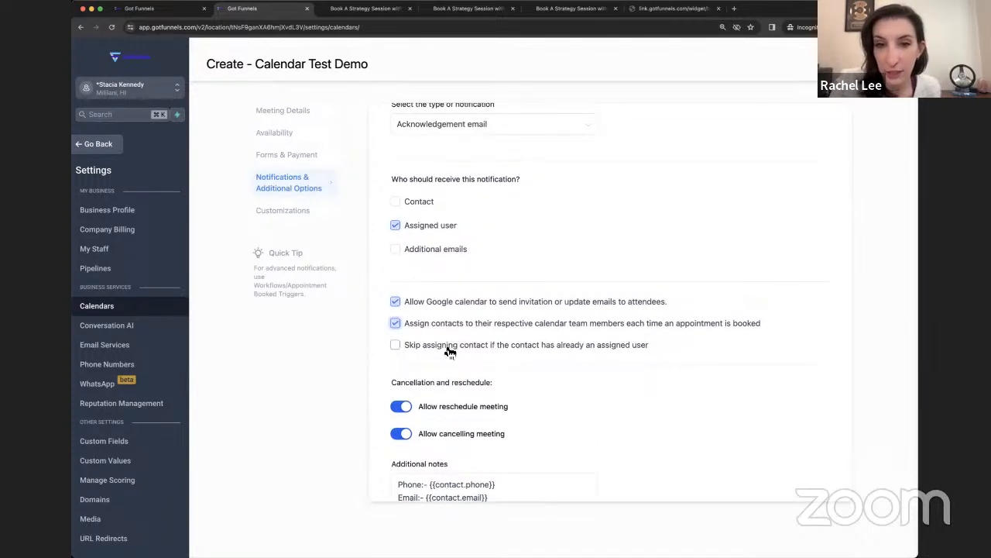
{"action": "left_click", "coordinate": [449, 347]}
Step: Turn off meeting rescheduling and cancelling, then show the widget Customizations step
{"action": "scroll", "coordinate": [497, 388], "scroll_direction": "down", "scroll_amount": 1}
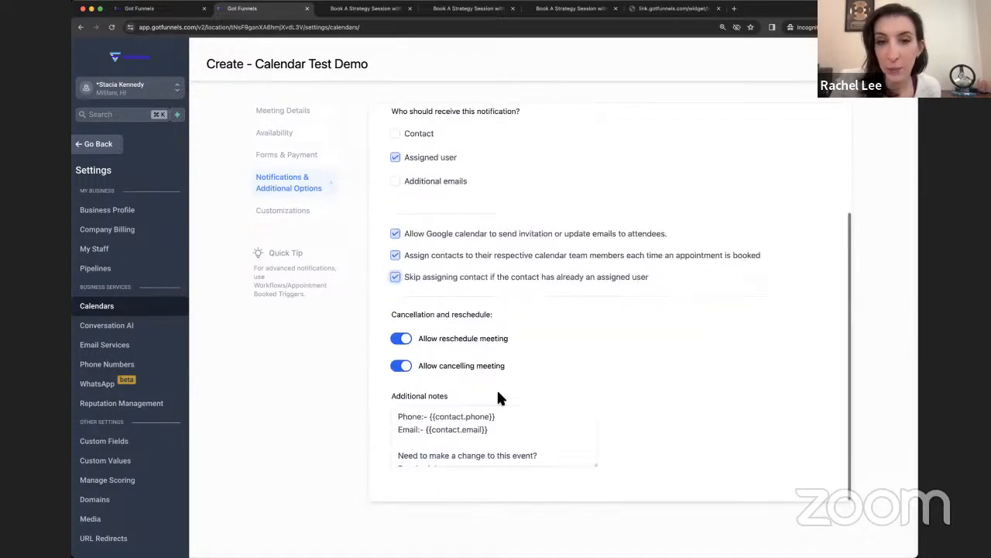
{"action": "left_click", "coordinate": [403, 339]}
{"action": "left_click", "coordinate": [403, 366]}
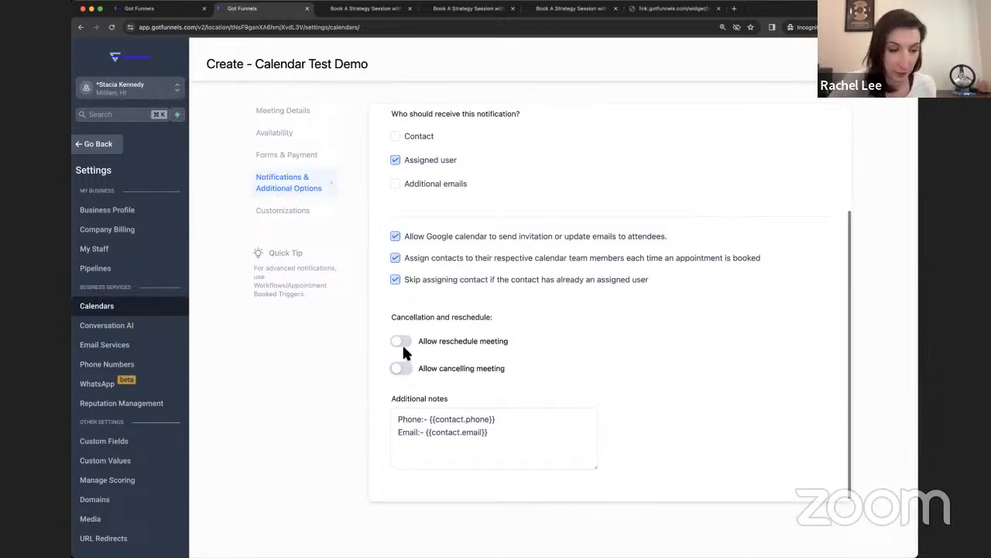
{"action": "left_click", "coordinate": [402, 340]}
{"action": "left_click", "coordinate": [406, 371]}
{"action": "left_click", "coordinate": [406, 370]}
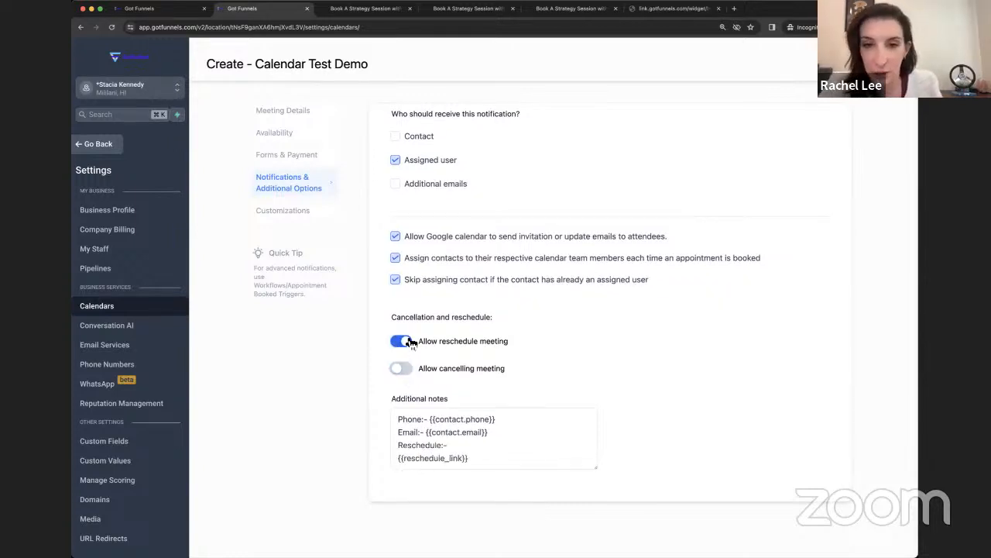
{"action": "left_click", "coordinate": [406, 342]}
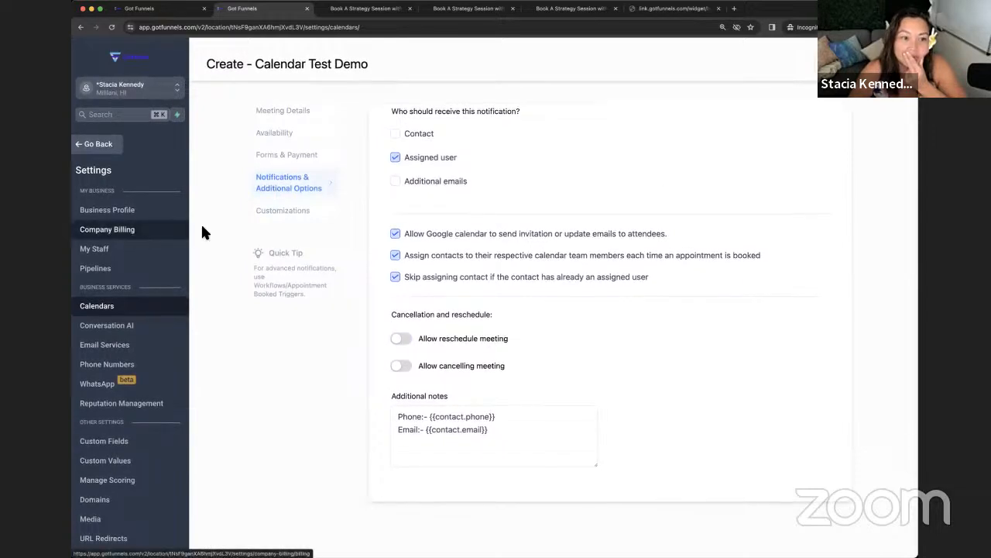
{"action": "left_click", "coordinate": [281, 213]}
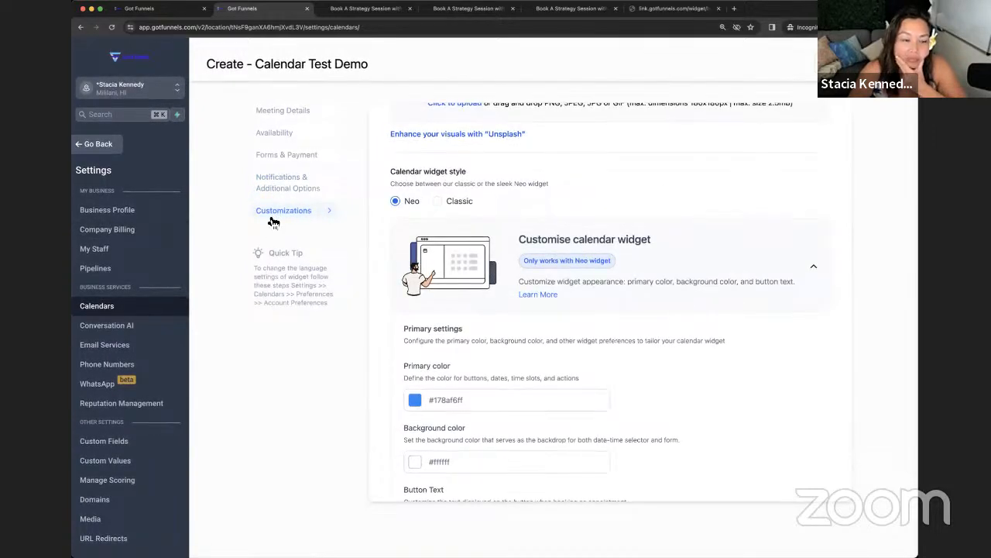
Step: Close the calendar editor back to Calendar Settings and open Calendar Test Demo's actions
{"action": "key", "text": "Escape"}
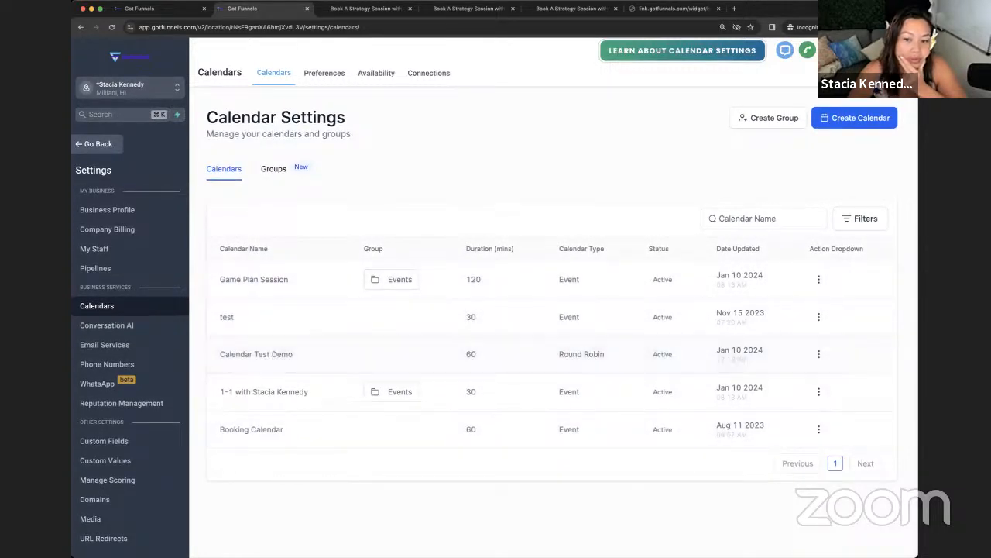
{"action": "left_click", "coordinate": [819, 354]}
Step: Edit Calendar Test Demo's Customizations and launch its booking widget preview in a new tab
{"action": "left_click", "coordinate": [796, 377]}
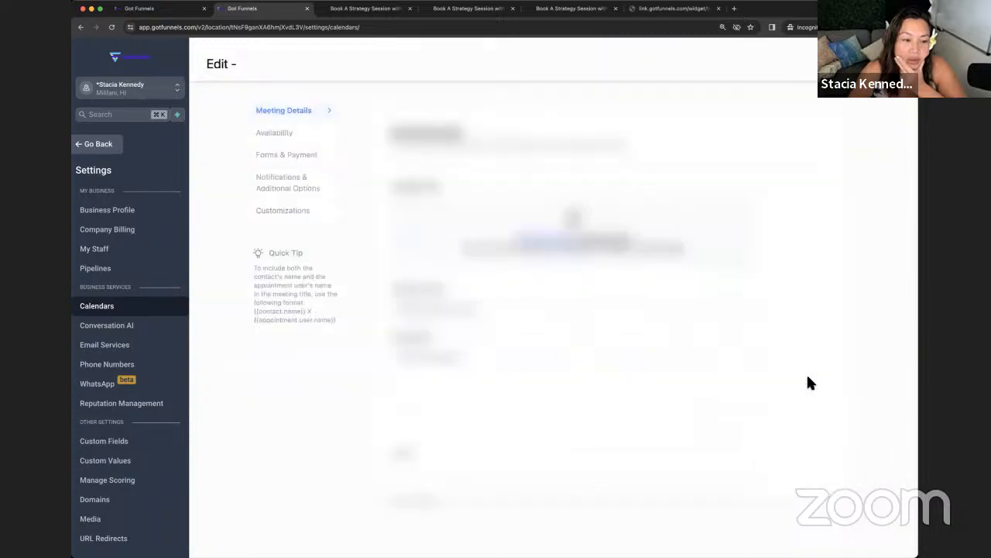
{"action": "left_click", "coordinate": [272, 217]}
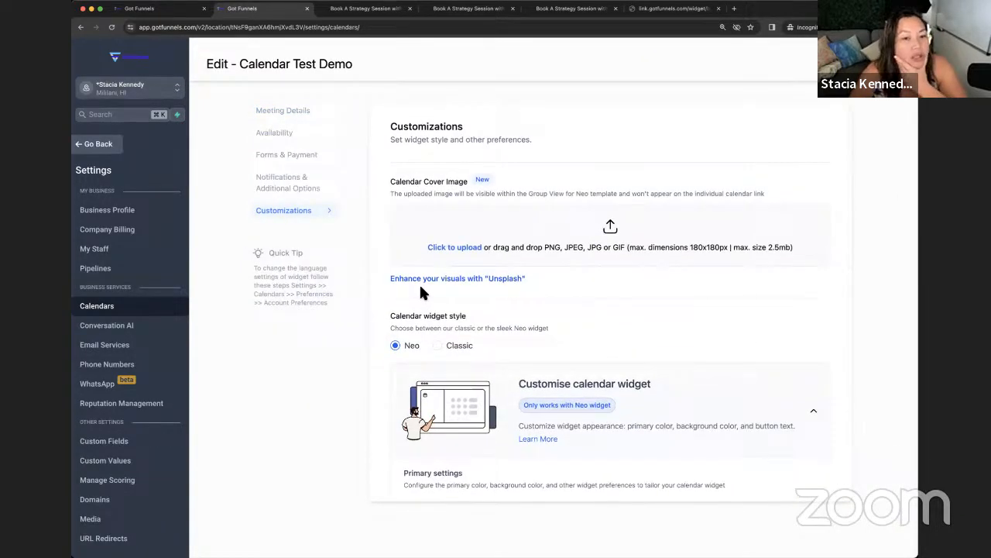
{"action": "scroll", "coordinate": [410, 247], "scroll_direction": "down", "scroll_amount": 1}
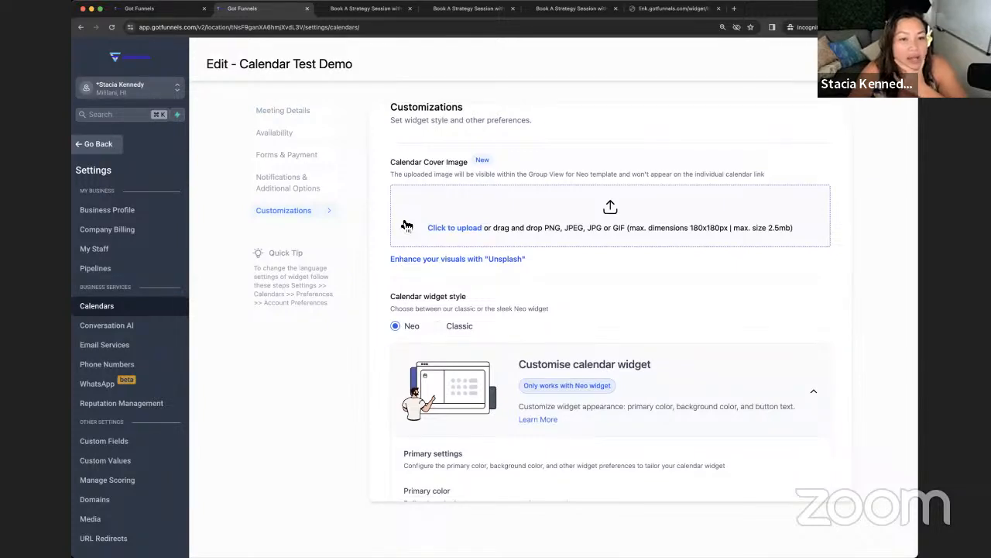
{"action": "scroll", "coordinate": [407, 226], "scroll_direction": "down", "scroll_amount": 4}
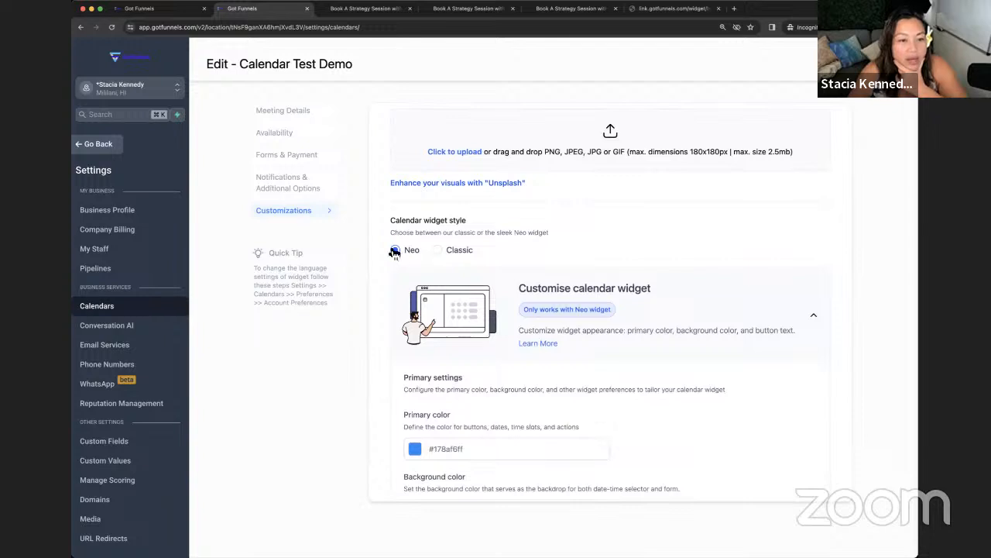
{"action": "scroll", "coordinate": [400, 255], "scroll_direction": "down", "scroll_amount": 1}
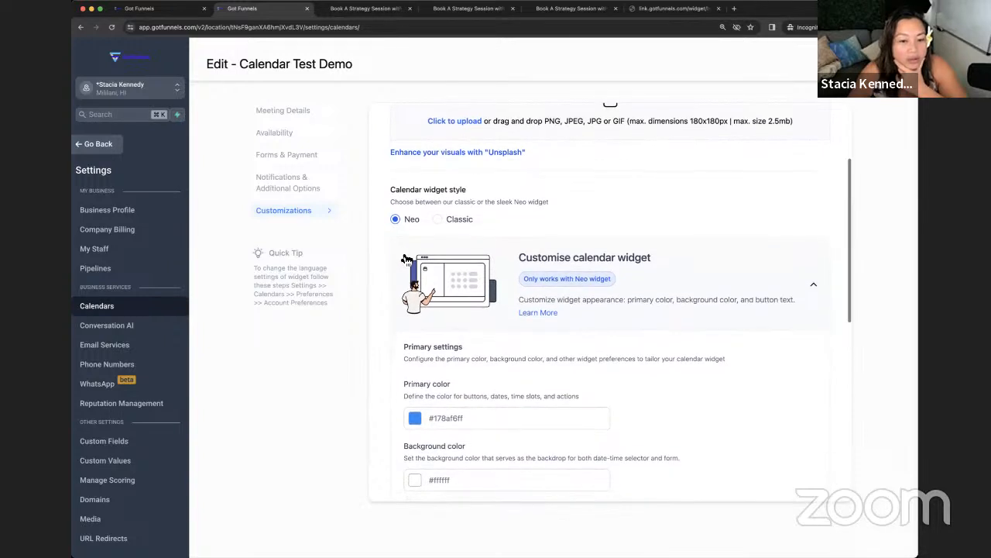
{"action": "scroll", "coordinate": [453, 225], "scroll_direction": "down", "scroll_amount": 2}
{"action": "scroll", "coordinate": [453, 232], "scroll_direction": "down", "scroll_amount": 5}
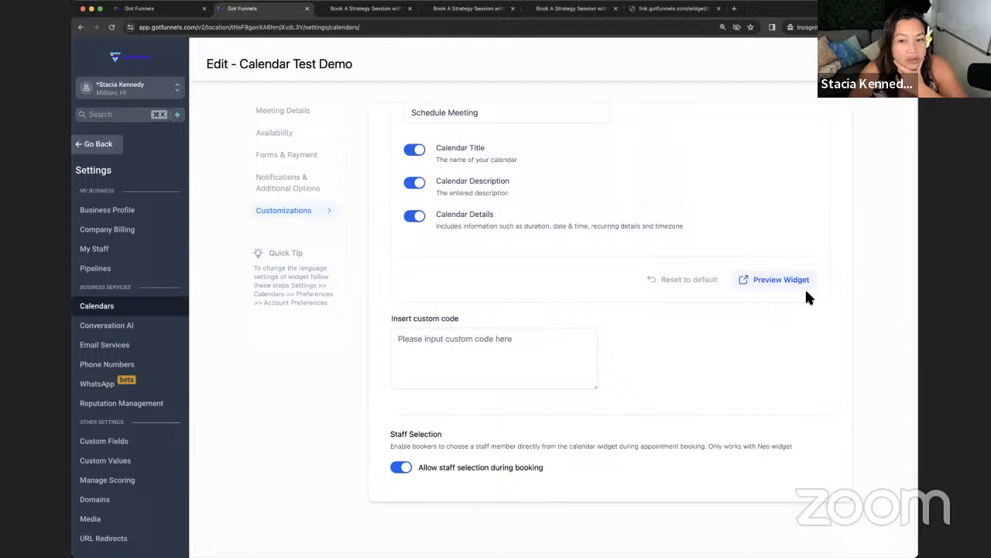
{"action": "left_click", "coordinate": [759, 280]}
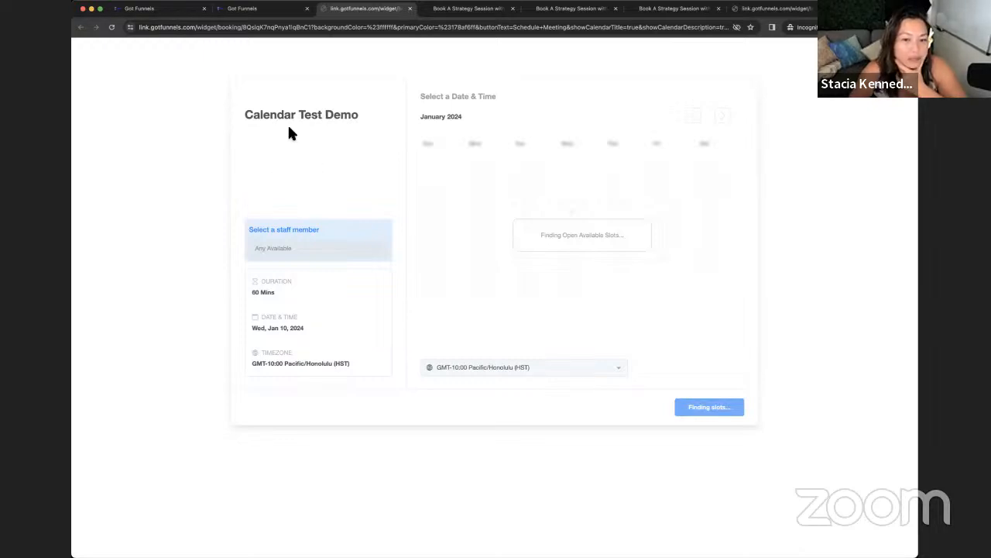
Step: Return from the widget preview tab to the Calendar Test Demo editor
{"action": "left_click", "coordinate": [245, 11]}
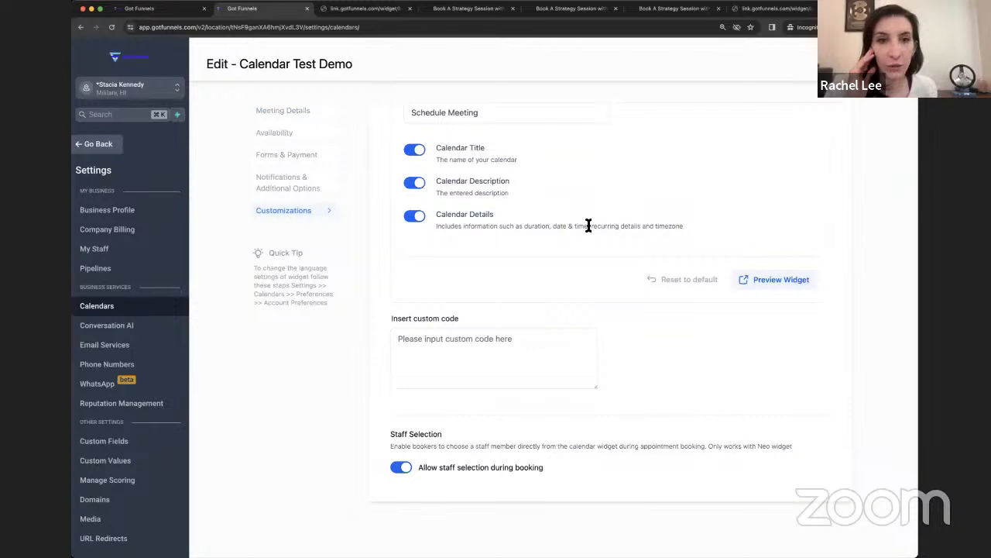
Step: Set Calendar Test Demo's widget style to Classic and go back to the Calendars week view
{"action": "scroll", "coordinate": [589, 225], "scroll_direction": "up", "scroll_amount": 5}
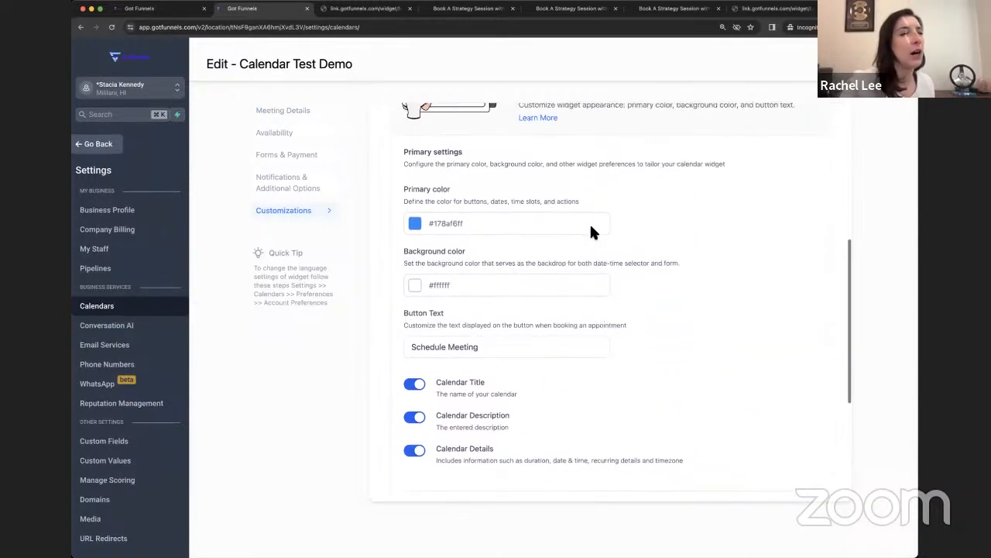
{"action": "scroll", "coordinate": [591, 231], "scroll_direction": "up", "scroll_amount": 5}
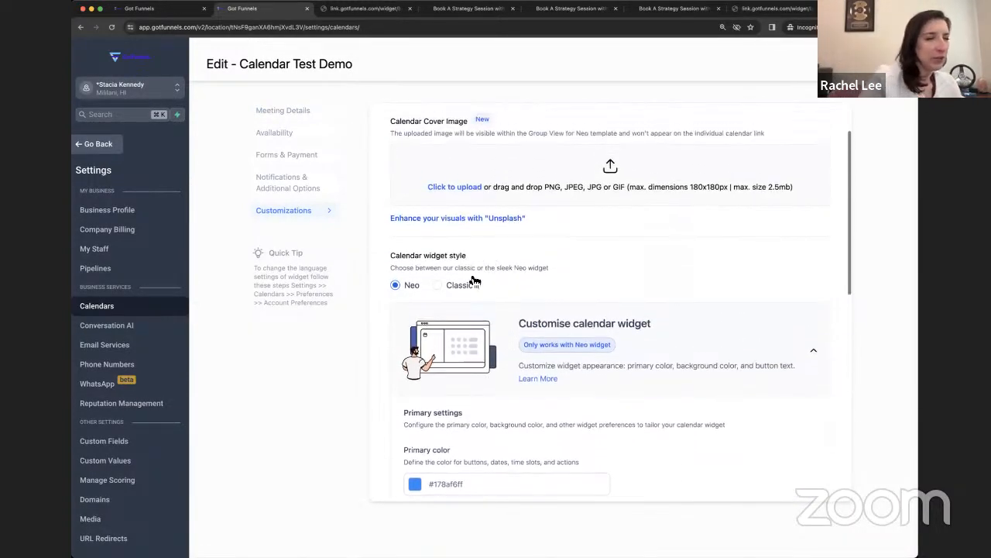
{"action": "left_click", "coordinate": [465, 286]}
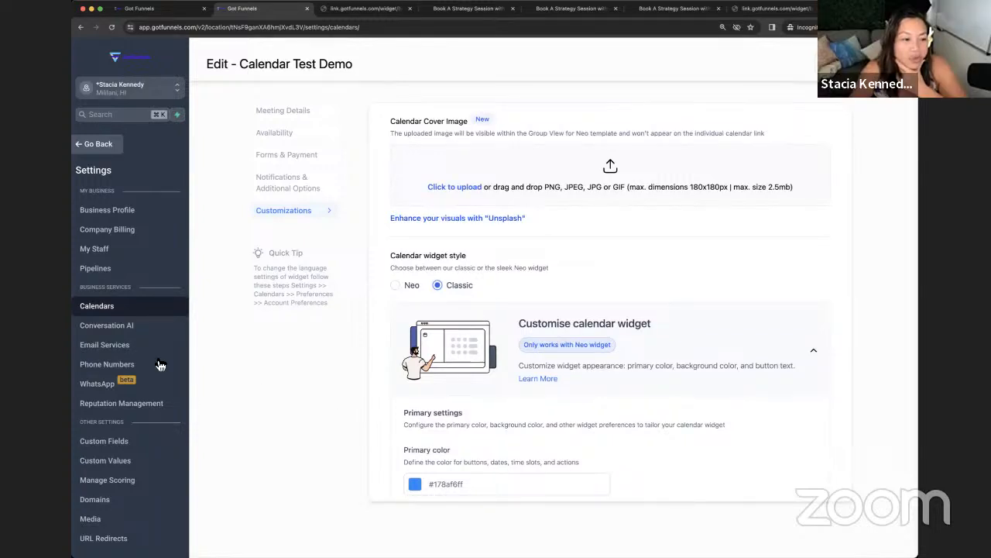
{"action": "scroll", "coordinate": [159, 364], "scroll_direction": "down", "scroll_amount": 1}
{"action": "left_click", "coordinate": [86, 147]}
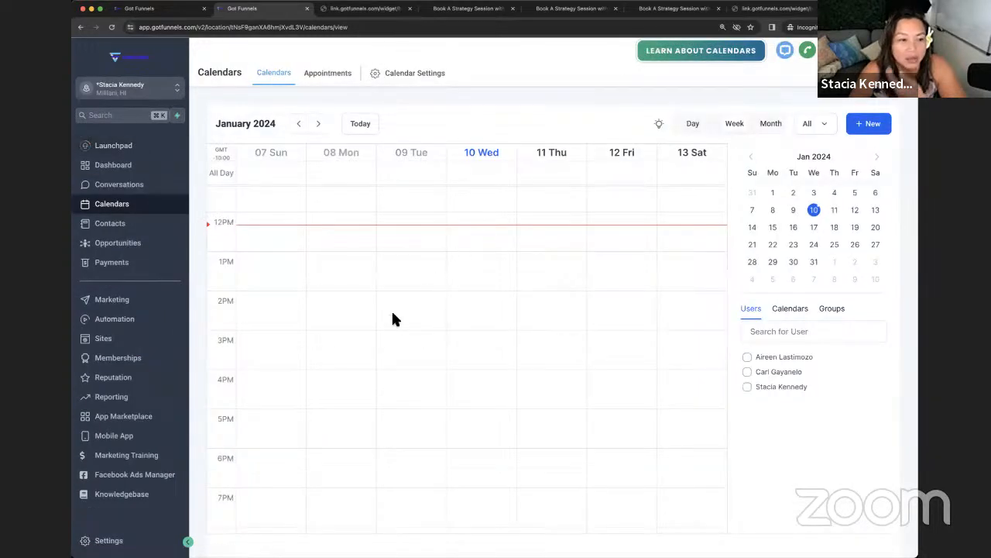
Step: Go to Automation and start a new workflow to reach the template and recipe picker
{"action": "left_click", "coordinate": [132, 328]}
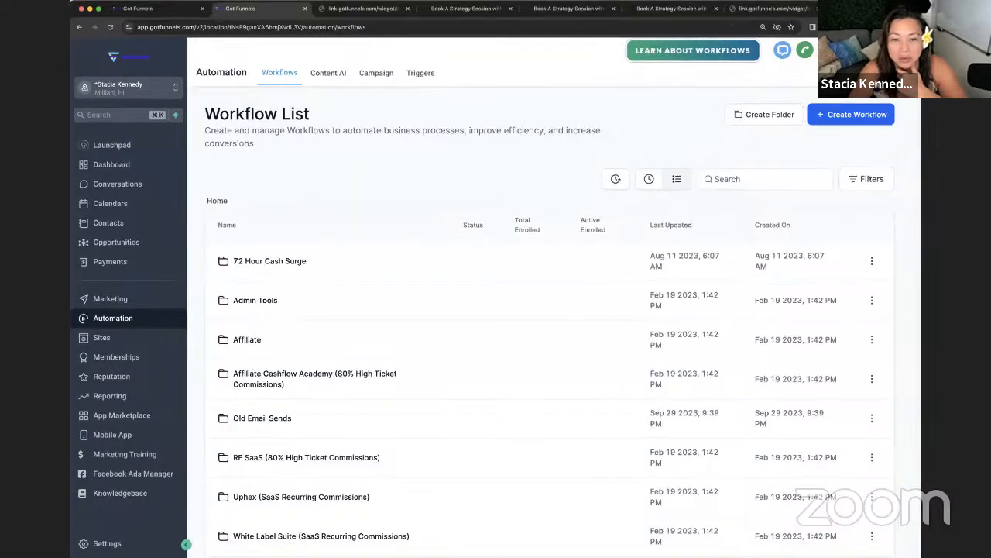
{"action": "left_click", "coordinate": [823, 117]}
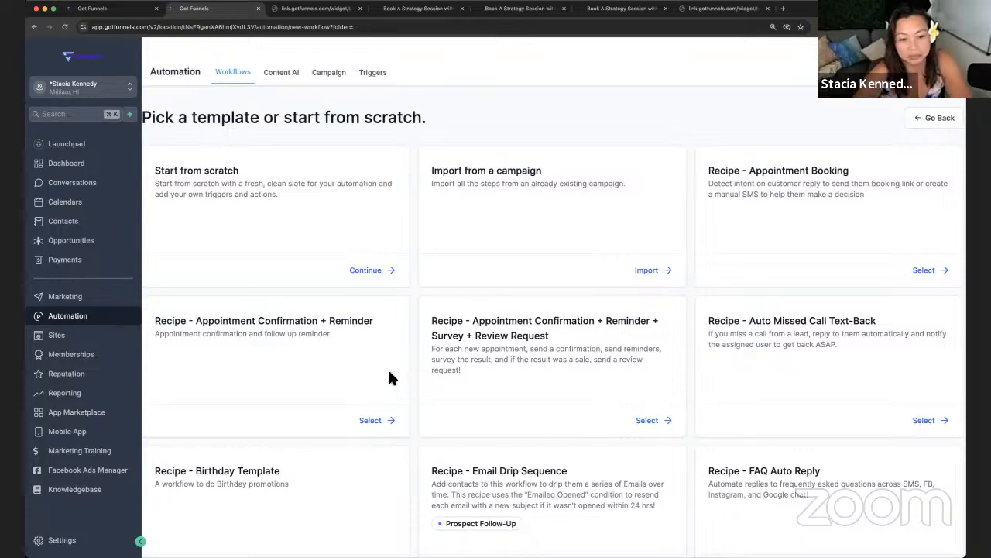
Step: Build a workflow from the Appointment Confirmation + Reminder + Survey + Review Request recipe and inspect its trigger
{"action": "left_click", "coordinate": [646, 420]}
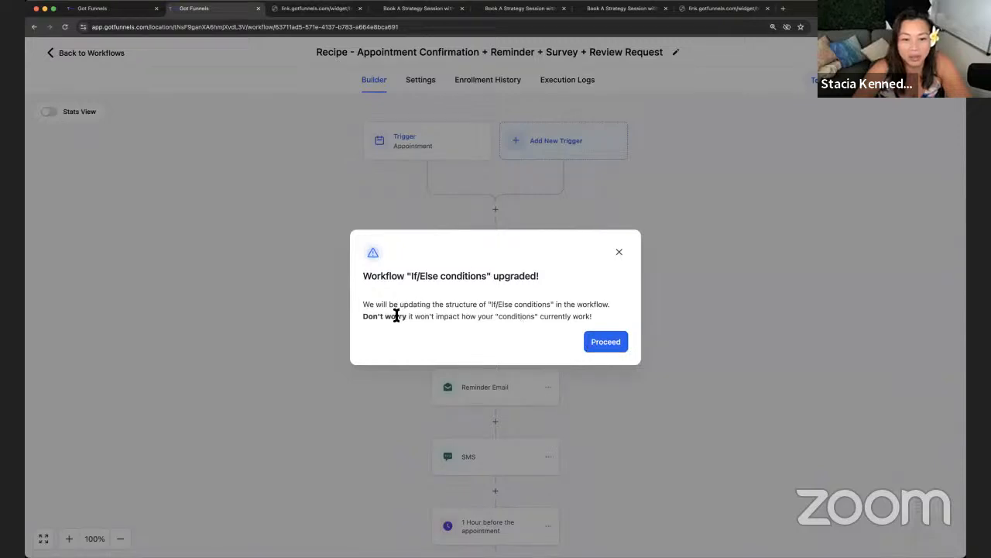
{"action": "left_click", "coordinate": [606, 341]}
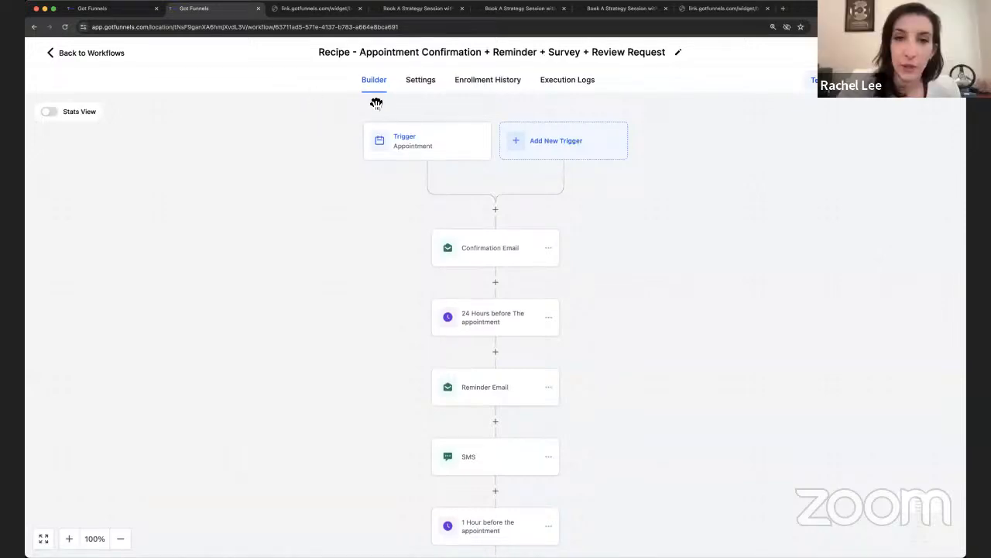
{"action": "left_click", "coordinate": [433, 150]}
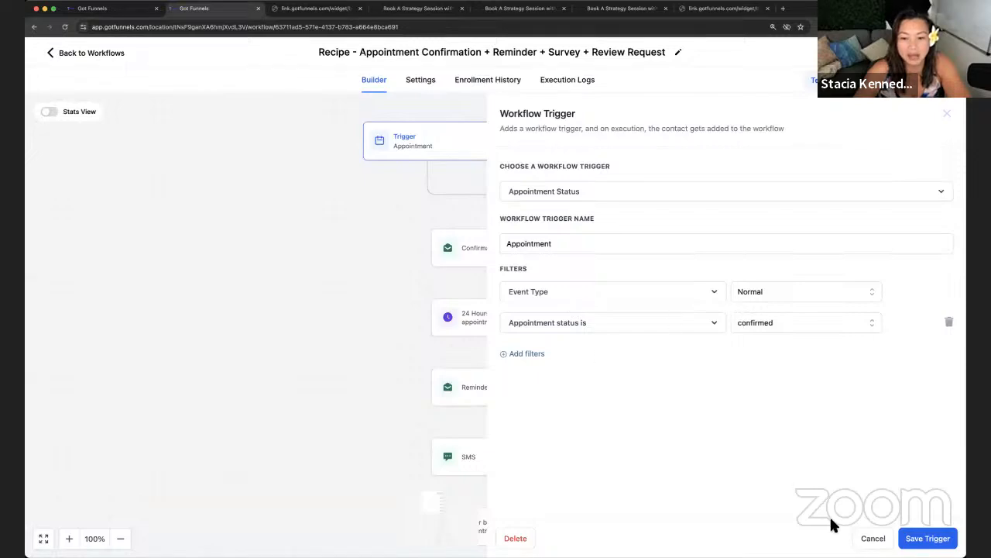
{"action": "left_click", "coordinate": [873, 539]}
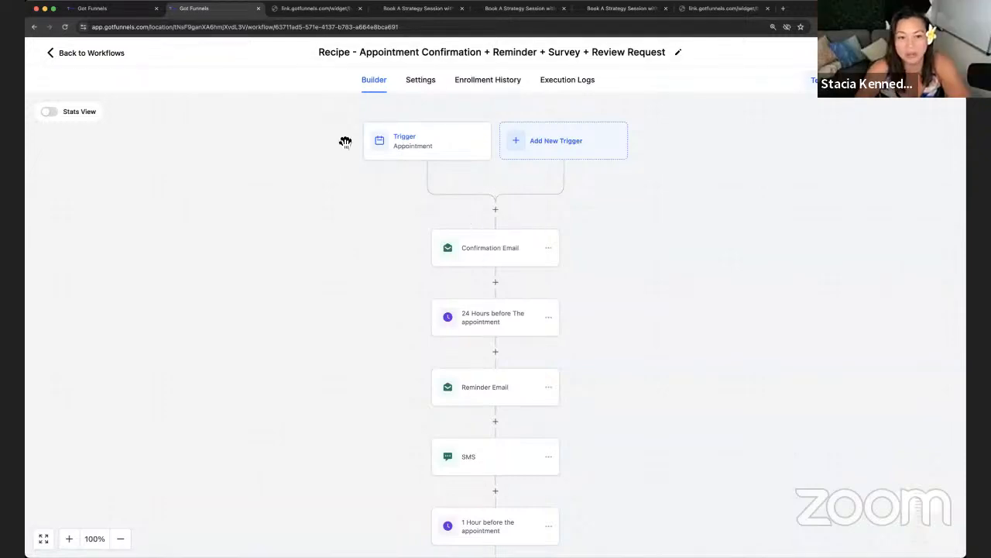
Step: Open the Confirmation Email step and highlight its {{contact.first_name}} placeholder
{"action": "left_click", "coordinate": [508, 258]}
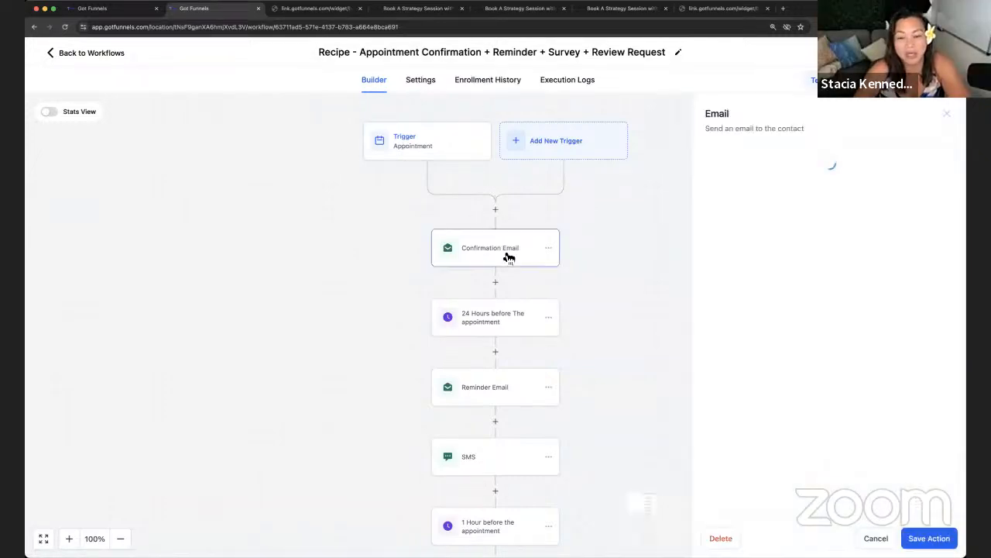
{"action": "scroll", "coordinate": [911, 308], "scroll_direction": "down", "scroll_amount": 2}
{"action": "scroll", "coordinate": [907, 302], "scroll_direction": "down", "scroll_amount": 3}
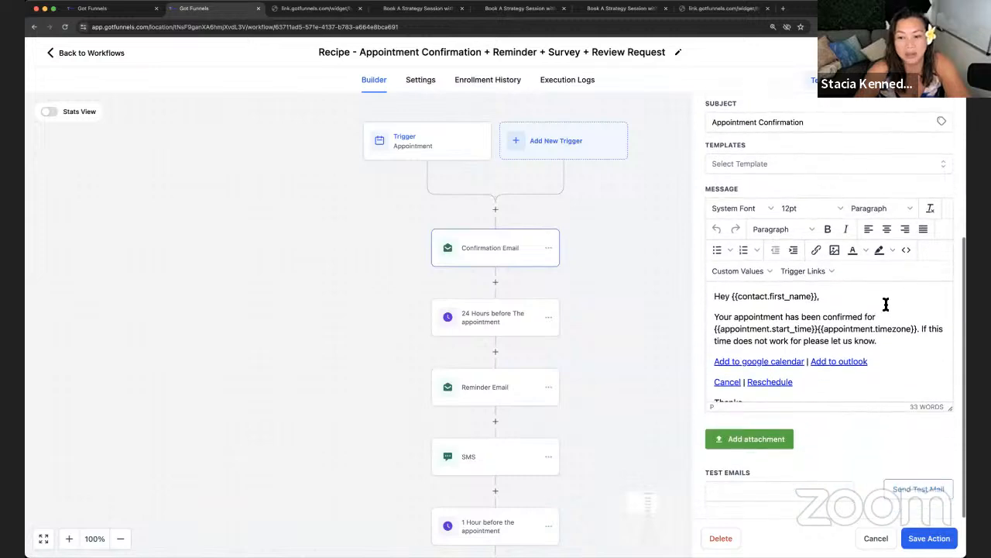
{"action": "scroll", "coordinate": [779, 325], "scroll_direction": "down", "scroll_amount": 1}
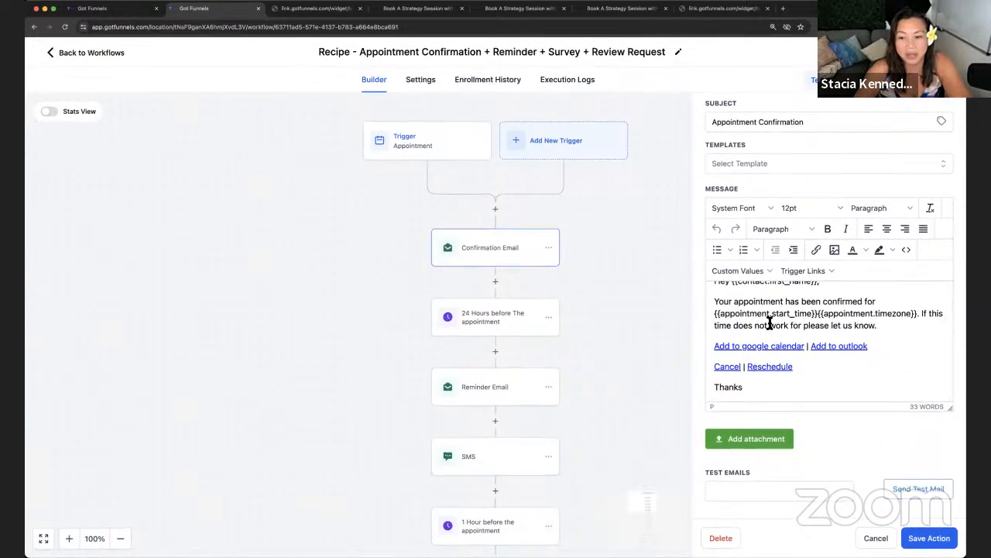
{"action": "scroll", "coordinate": [755, 314], "scroll_direction": "up", "scroll_amount": 1}
{"action": "left_click_drag", "start_coordinate": [732, 297], "coordinate": [821, 296]}
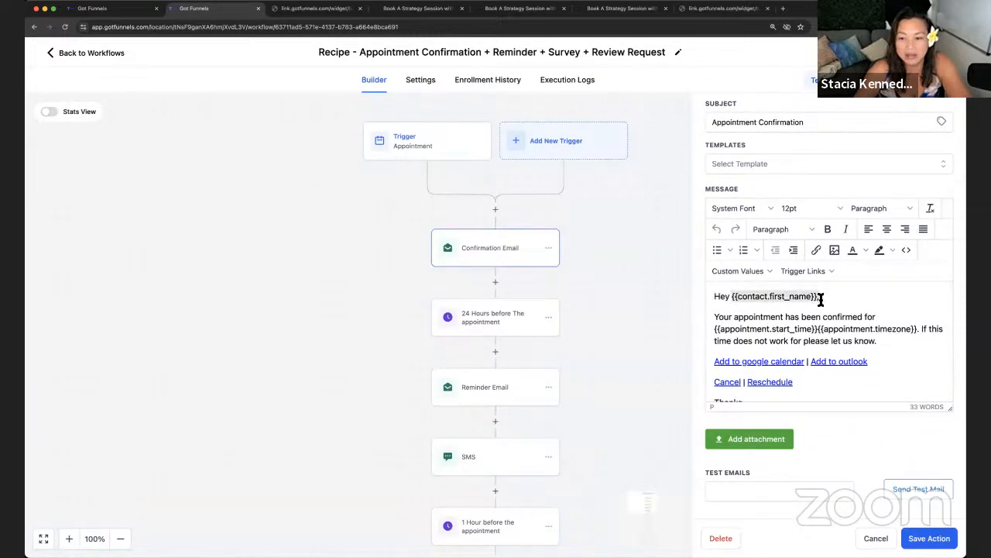
{"action": "left_click", "coordinate": [744, 301]}
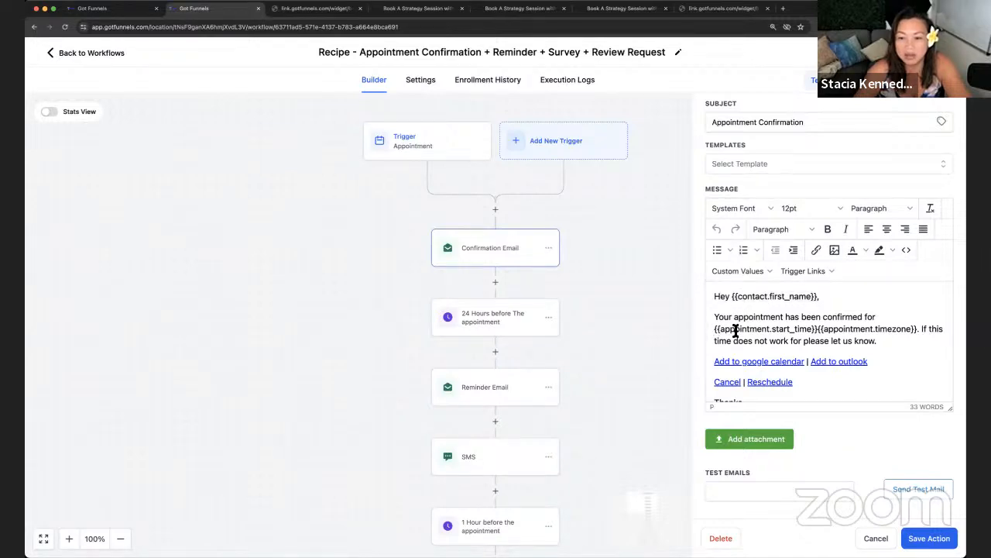
Step: Point out the {{appointment.start_time}} and {{appointment.timezone}} placeholders and Cancel | Reschedule links
{"action": "left_click", "coordinate": [736, 331]}
{"action": "left_click", "coordinate": [847, 331]}
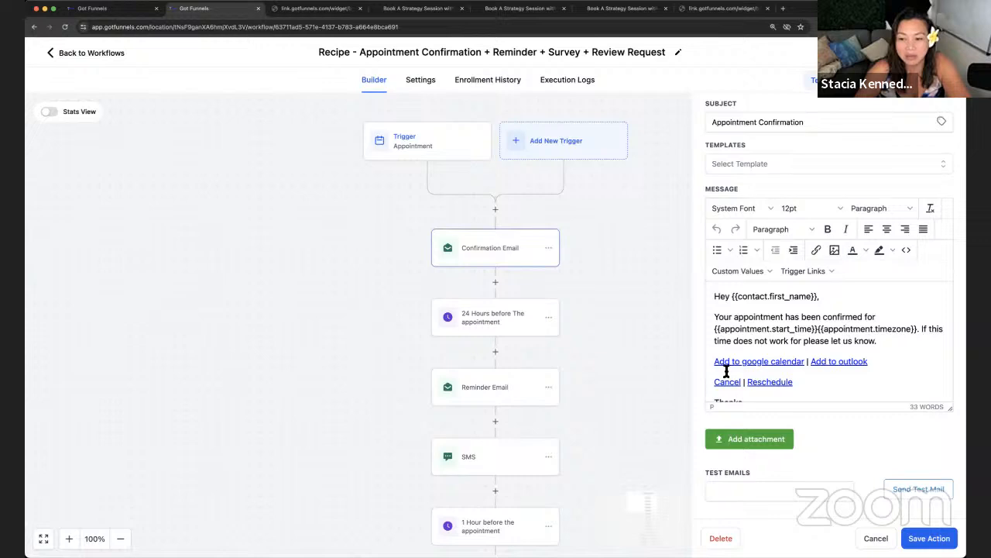
{"action": "scroll", "coordinate": [728, 370], "scroll_direction": "down", "scroll_amount": 1}
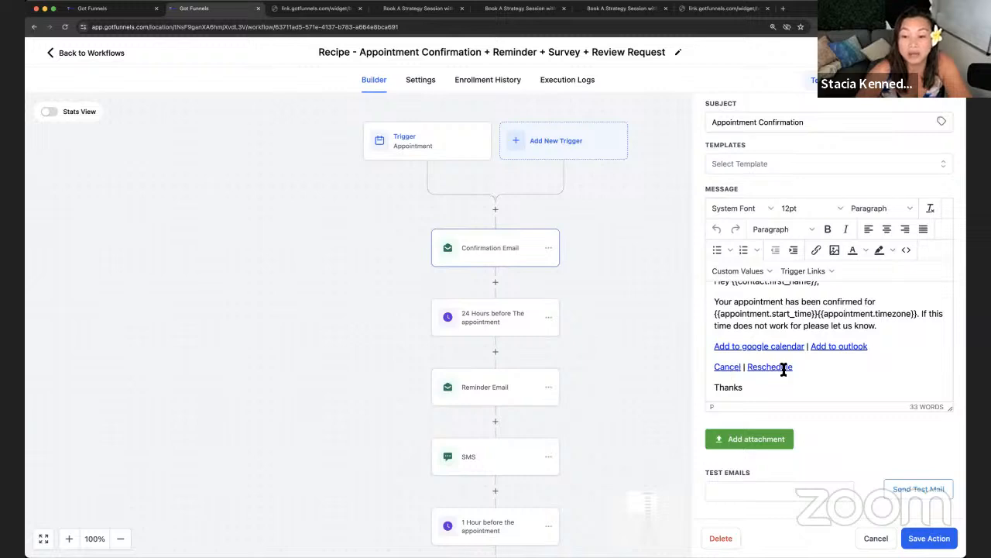
{"action": "left_click_drag", "start_coordinate": [794, 367], "coordinate": [713, 371]}
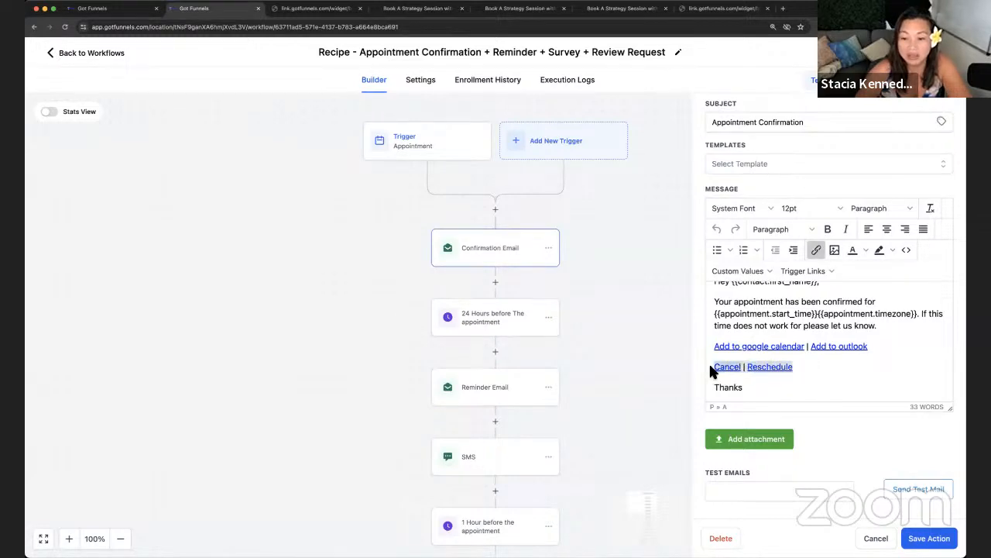
{"action": "scroll", "coordinate": [780, 382], "scroll_direction": "up", "scroll_amount": 1}
{"action": "scroll", "coordinate": [780, 382], "scroll_direction": "up", "scroll_amount": 1}
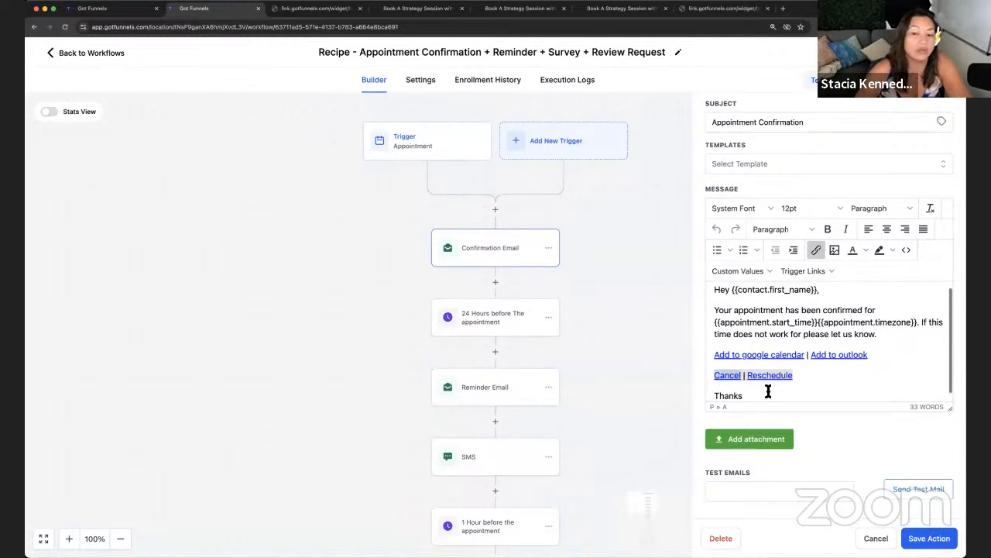
{"action": "scroll", "coordinate": [768, 392], "scroll_direction": "down", "scroll_amount": 1}
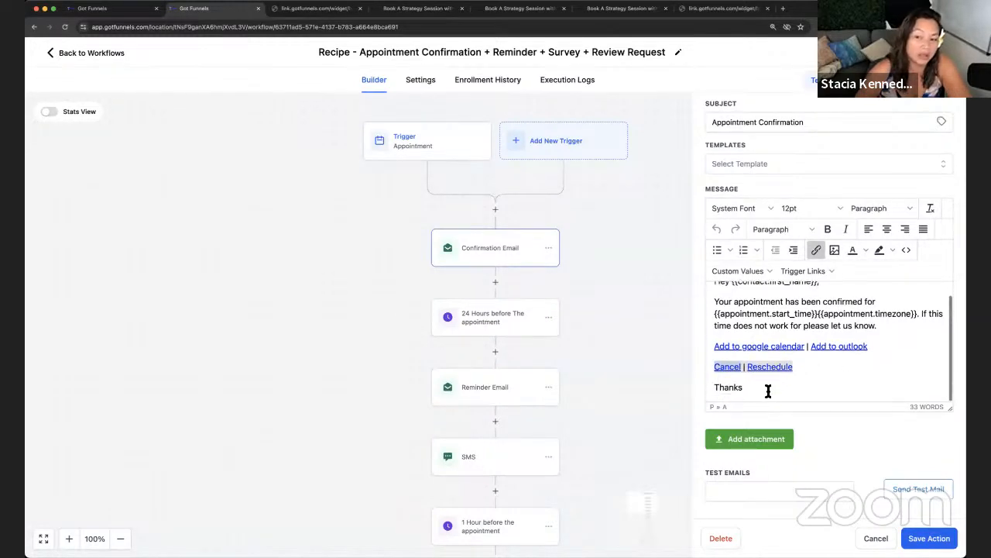
Step: Close the confirmation email, review the 24 Hours wait step, and open the Reminder Email
{"action": "left_click", "coordinate": [876, 538]}
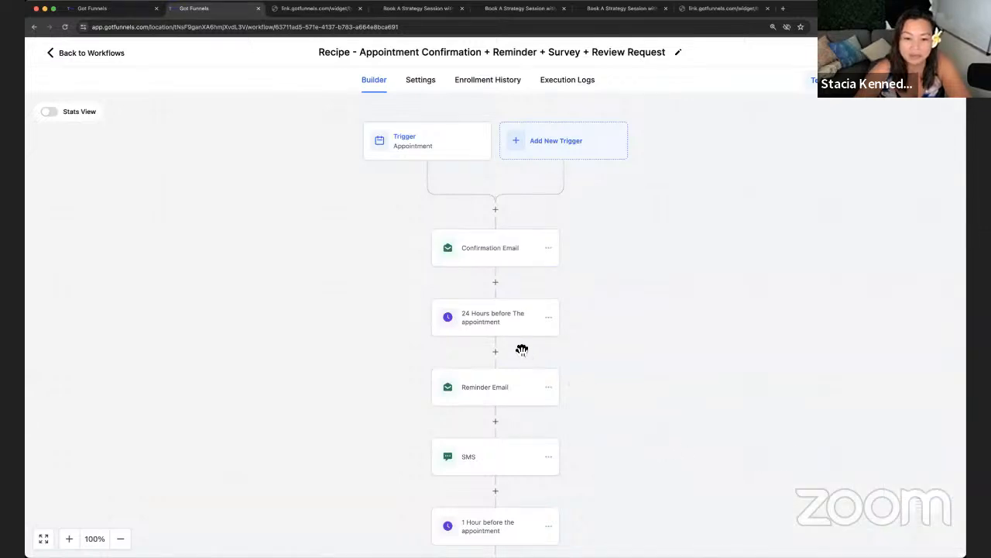
{"action": "left_click", "coordinate": [498, 323]}
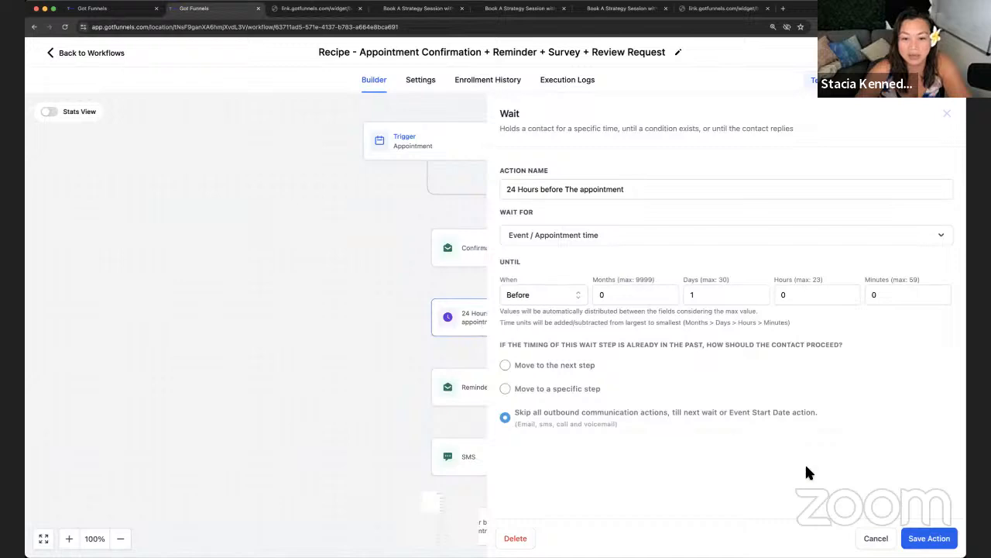
{"action": "left_click", "coordinate": [866, 537]}
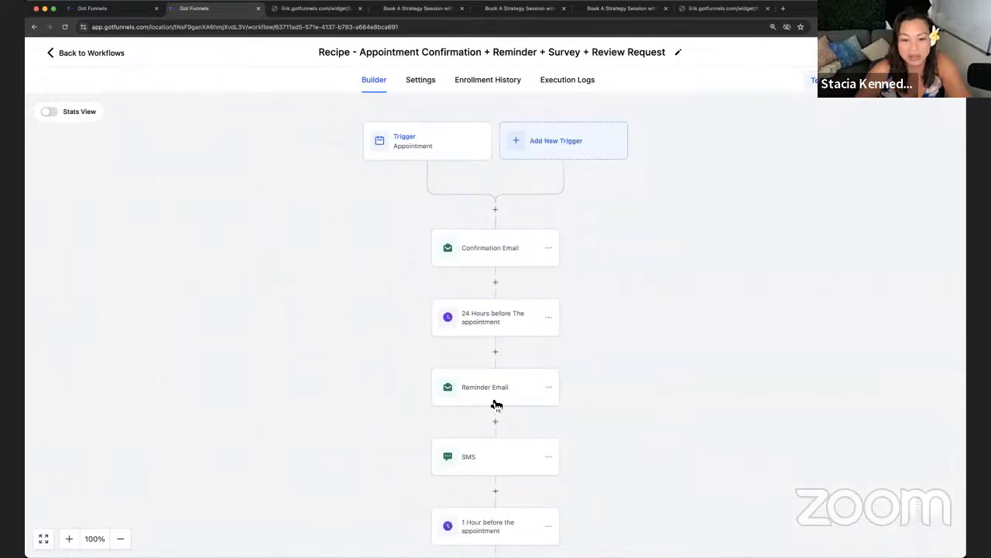
{"action": "left_click", "coordinate": [496, 405]}
Step: Review the Reminder Email's closing and subject line, then bring up the 24-hour SMS reminder
{"action": "scroll", "coordinate": [810, 423], "scroll_direction": "down", "scroll_amount": 3}
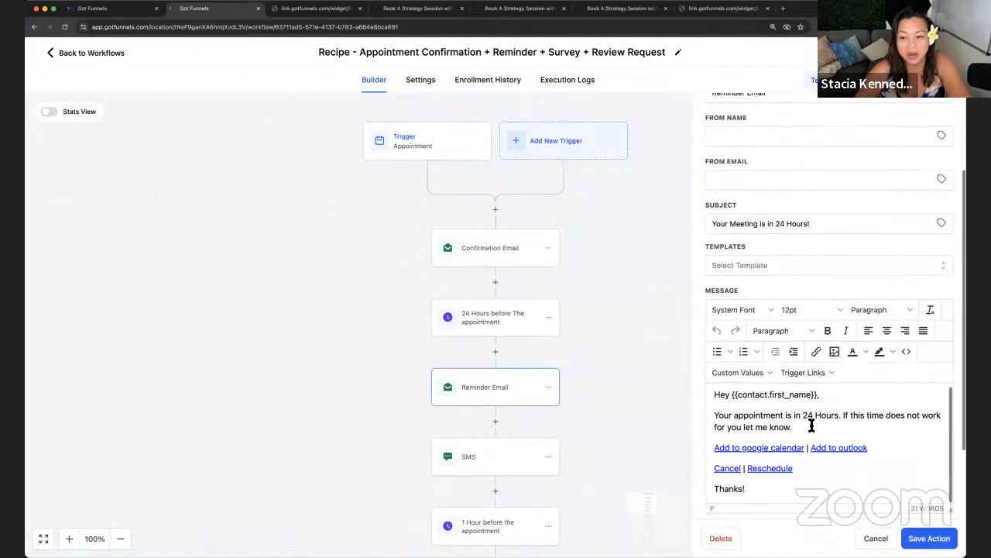
{"action": "scroll", "coordinate": [812, 425], "scroll_direction": "down", "scroll_amount": 3}
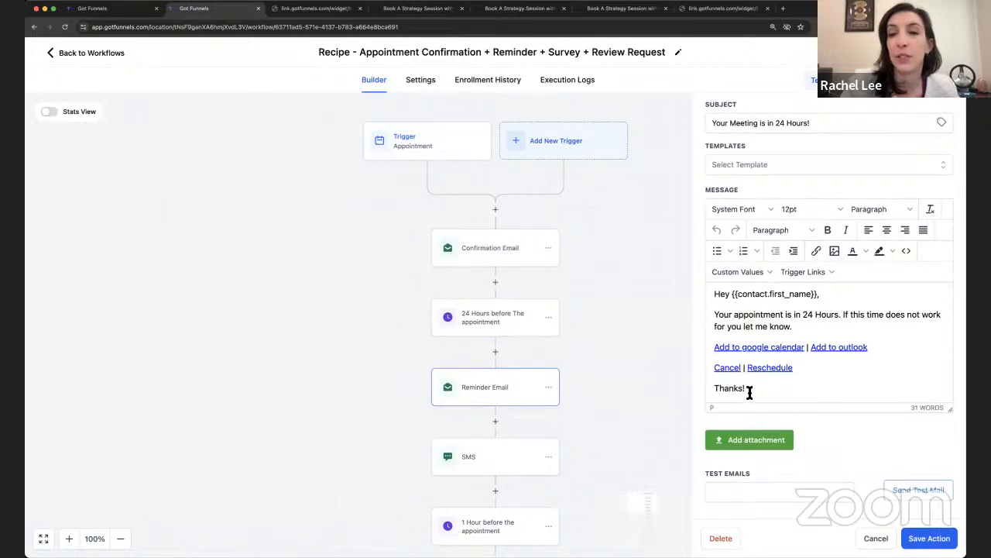
{"action": "left_click", "coordinate": [749, 391]}
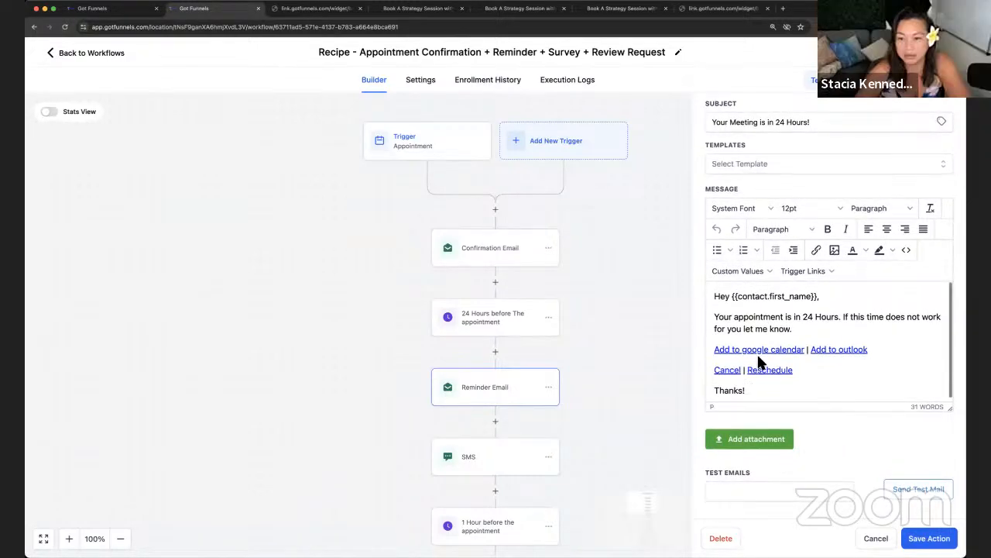
{"action": "scroll", "coordinate": [743, 171], "scroll_direction": "up", "scroll_amount": 1}
{"action": "left_click", "coordinate": [775, 150]}
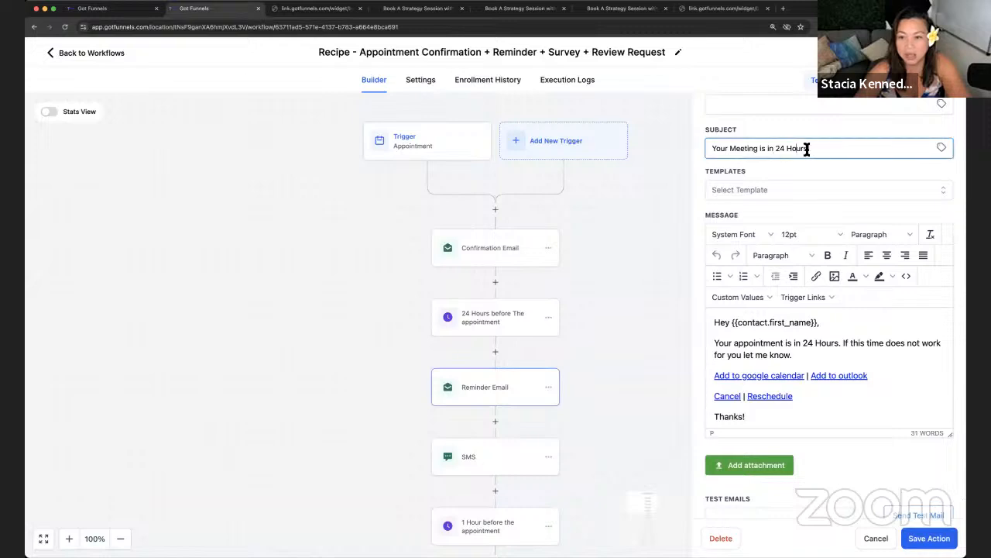
{"action": "left_click", "coordinate": [474, 393]}
{"action": "left_click", "coordinate": [505, 459]}
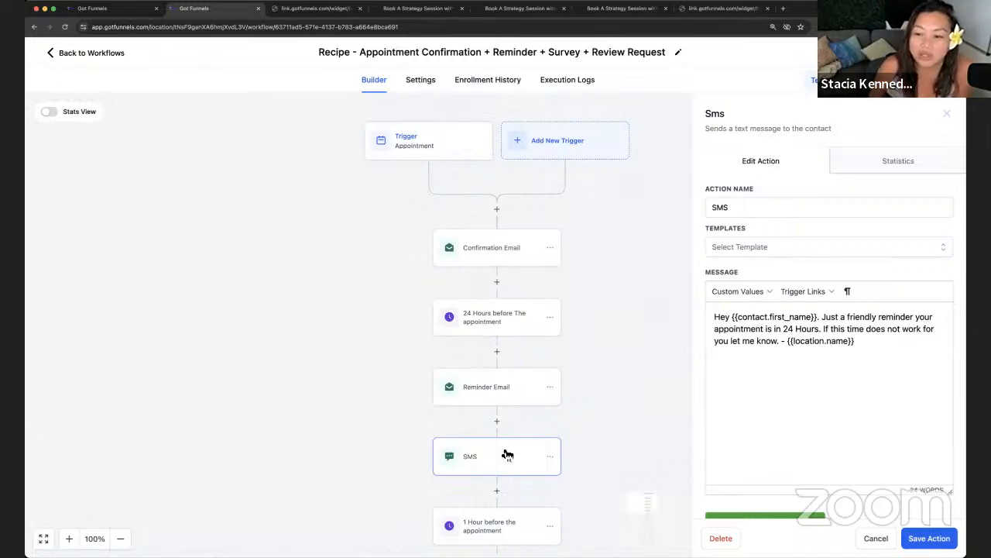
Step: Check the '1 Hour before the appointment' wait step's settings, then close them
{"action": "scroll", "coordinate": [558, 399], "scroll_direction": "down", "scroll_amount": 3}
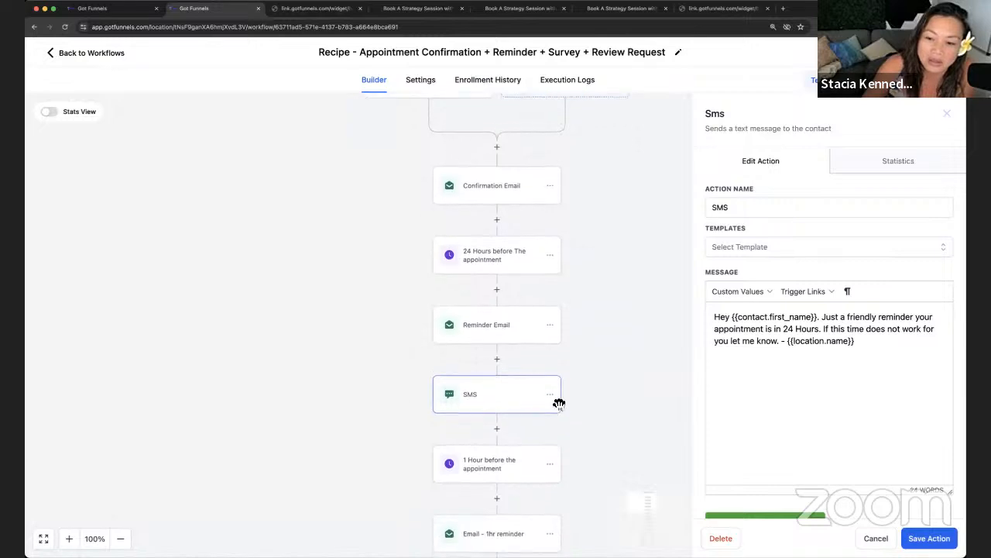
{"action": "left_click", "coordinate": [520, 401]}
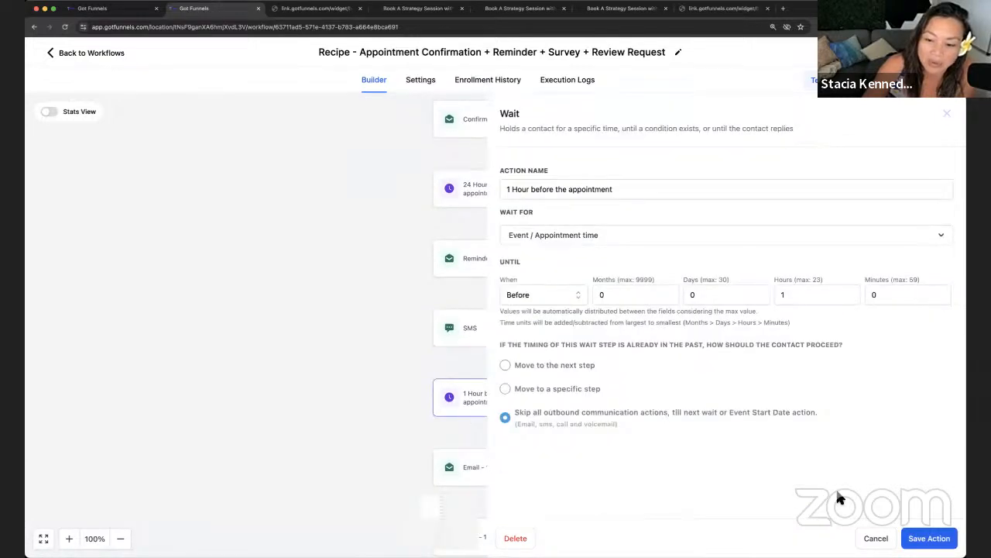
{"action": "left_click", "coordinate": [462, 442]}
Step: Scroll down to the 1-hour reminder email, SMS, internal notification and link-click steps
{"action": "scroll", "coordinate": [468, 438], "scroll_direction": "down", "scroll_amount": 3}
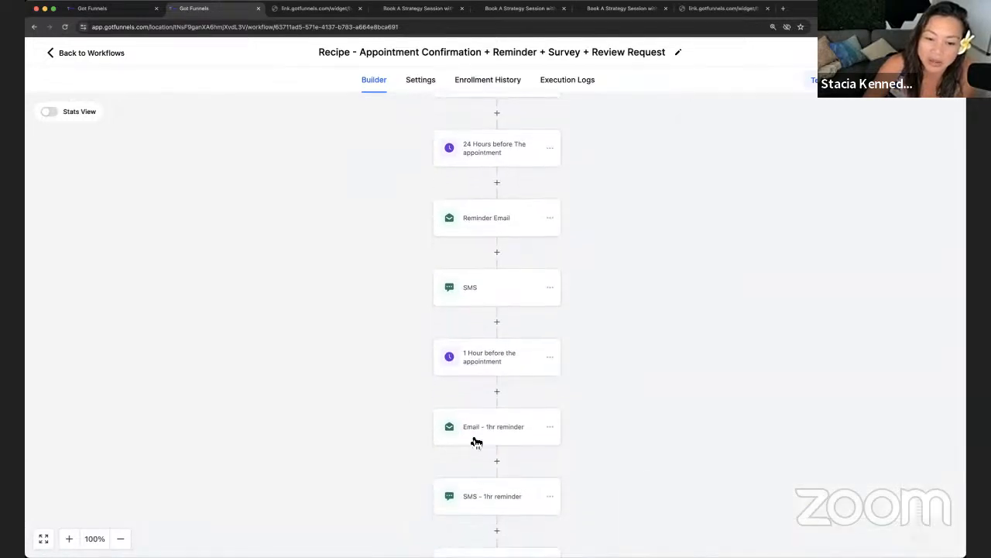
{"action": "scroll", "coordinate": [487, 418], "scroll_direction": "down", "scroll_amount": 3}
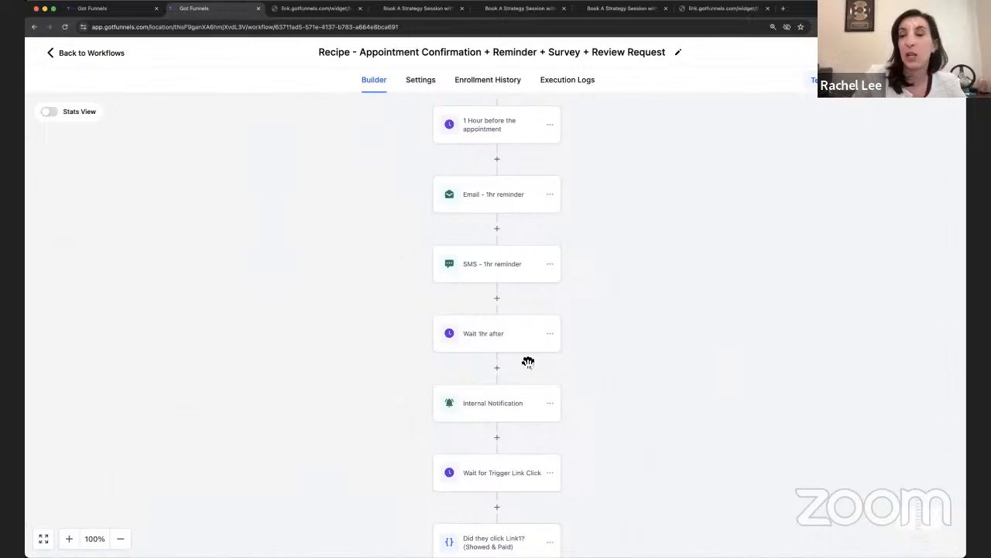
{"action": "left_click_drag", "start_coordinate": [480, 360], "coordinate": [527, 361]}
{"action": "left_click_drag", "start_coordinate": [402, 376], "coordinate": [341, 386]}
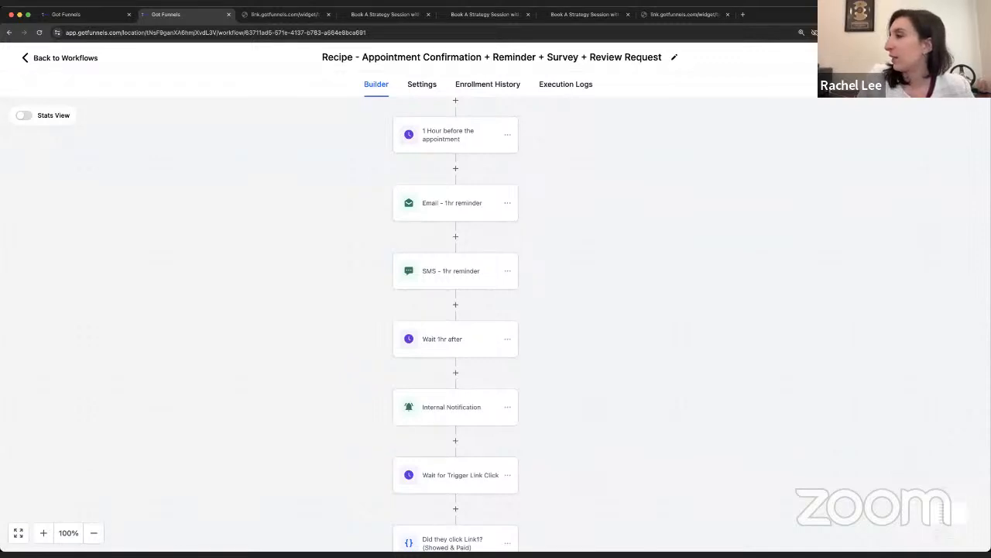
Step: Raise Chrome's page zoom from 125% to 150% using the browser menu
{"action": "left_click", "coordinate": [980, 32]}
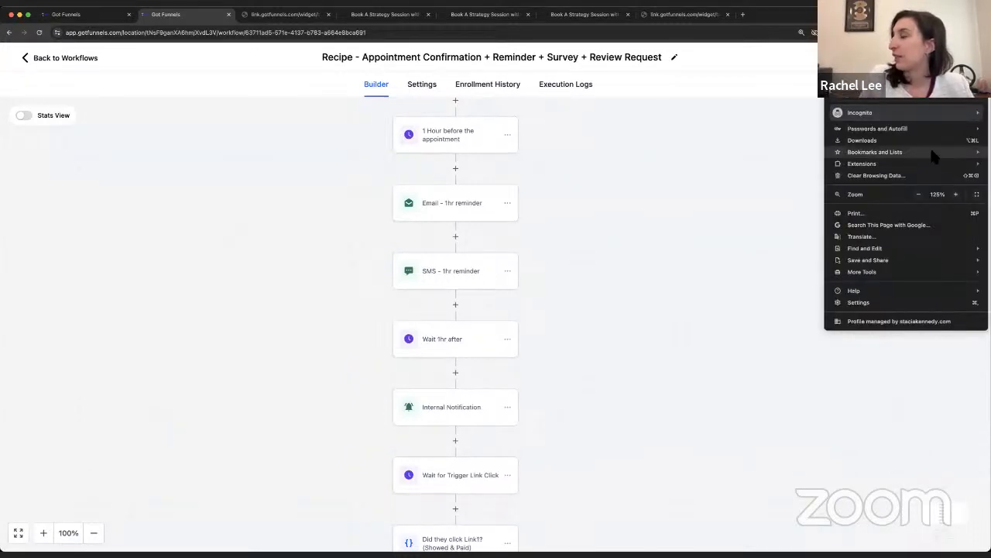
{"action": "left_click", "coordinate": [956, 195]}
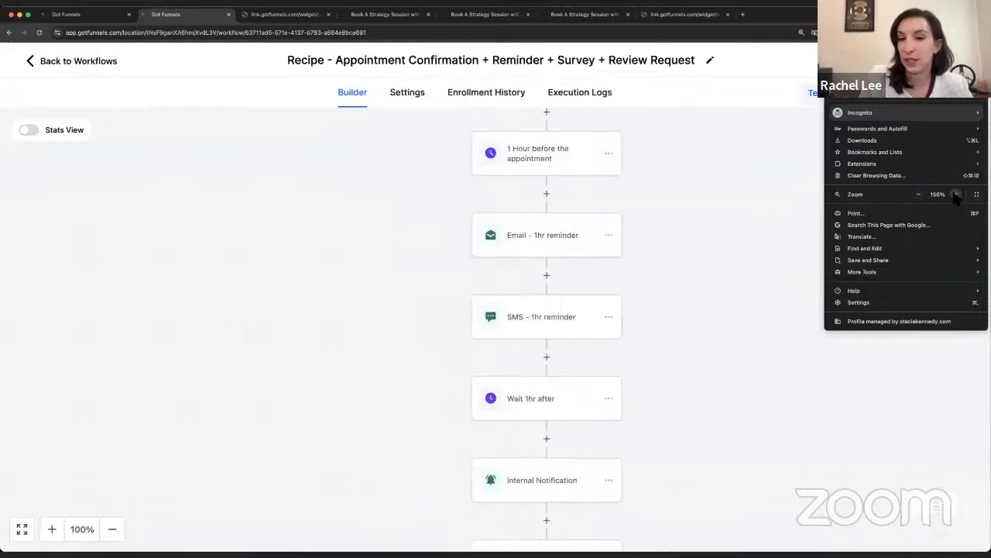
{"action": "left_click", "coordinate": [731, 171]}
{"action": "left_click_drag", "start_coordinate": [736, 170], "coordinate": [689, 181]}
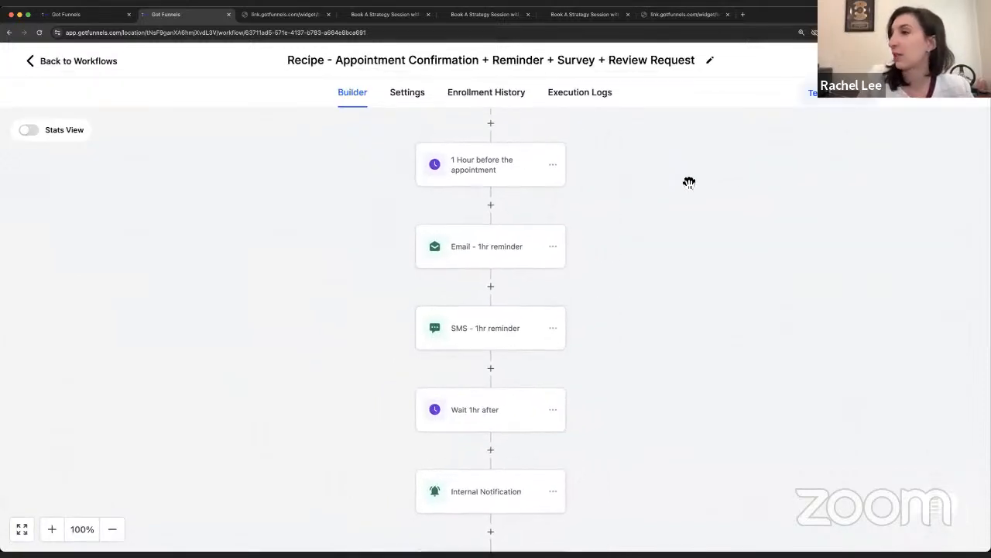
Step: Scroll the enlarged workflow to bring the 'Email - 1hr reminder' step into view
{"action": "scroll", "coordinate": [690, 180], "scroll_direction": "down", "scroll_amount": 4}
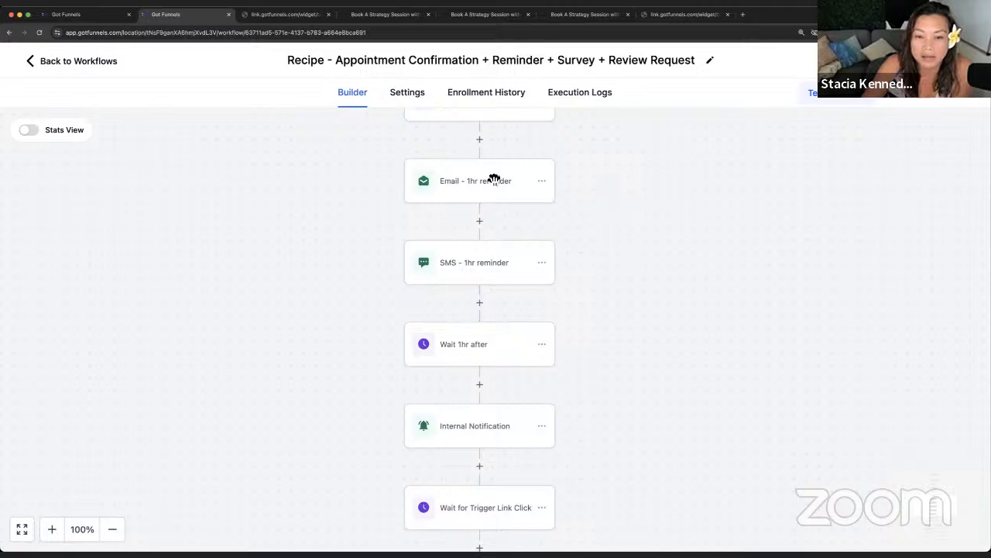
{"action": "scroll", "coordinate": [491, 251], "scroll_direction": "down", "scroll_amount": 1}
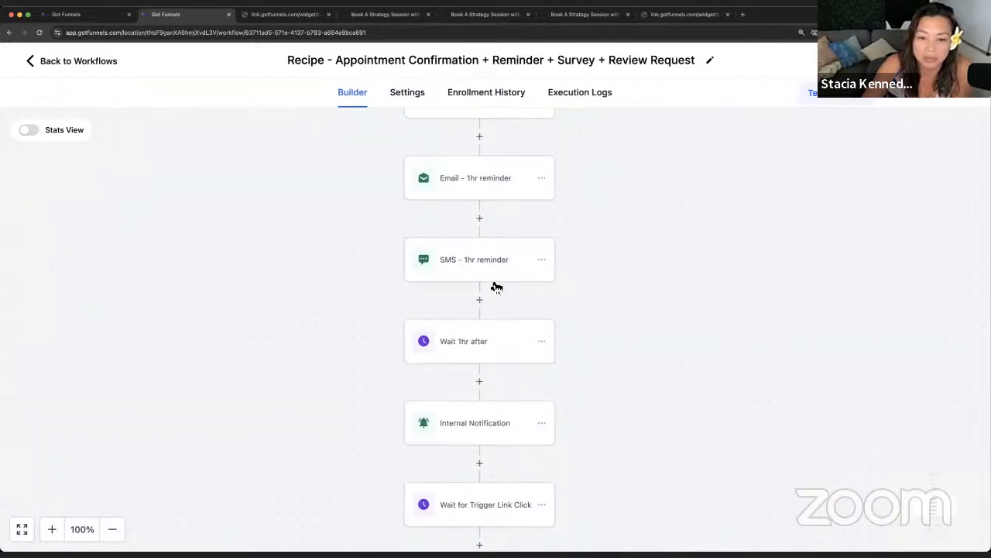
{"action": "scroll", "coordinate": [496, 287], "scroll_direction": "down", "scroll_amount": 2}
{"action": "scroll", "coordinate": [496, 222], "scroll_direction": "up", "scroll_amount": 3}
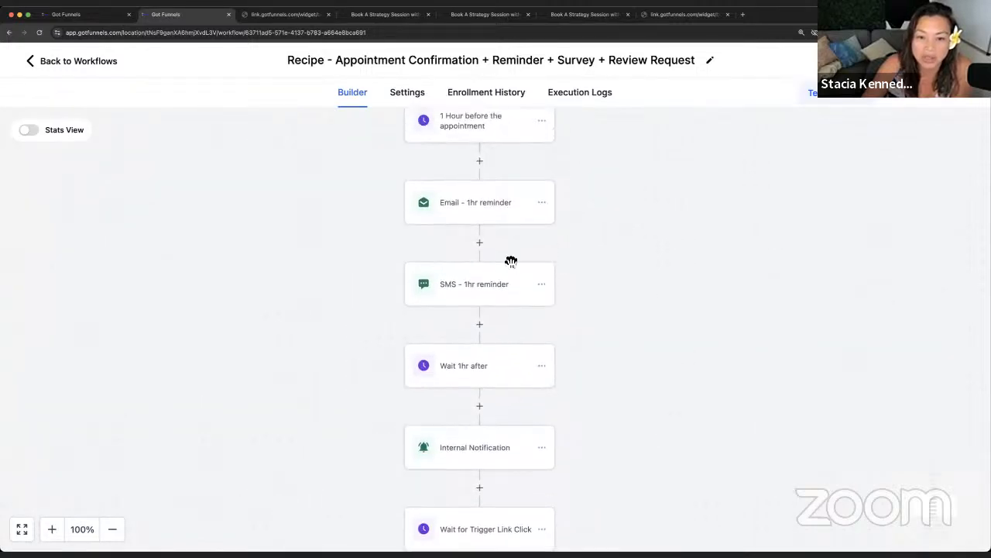
{"action": "scroll", "coordinate": [507, 263], "scroll_direction": "up", "scroll_amount": 2}
Step: Open 'Email - 1hr reminder' and set From Name to the User > Full Name custom value
{"action": "left_click", "coordinate": [505, 247]}
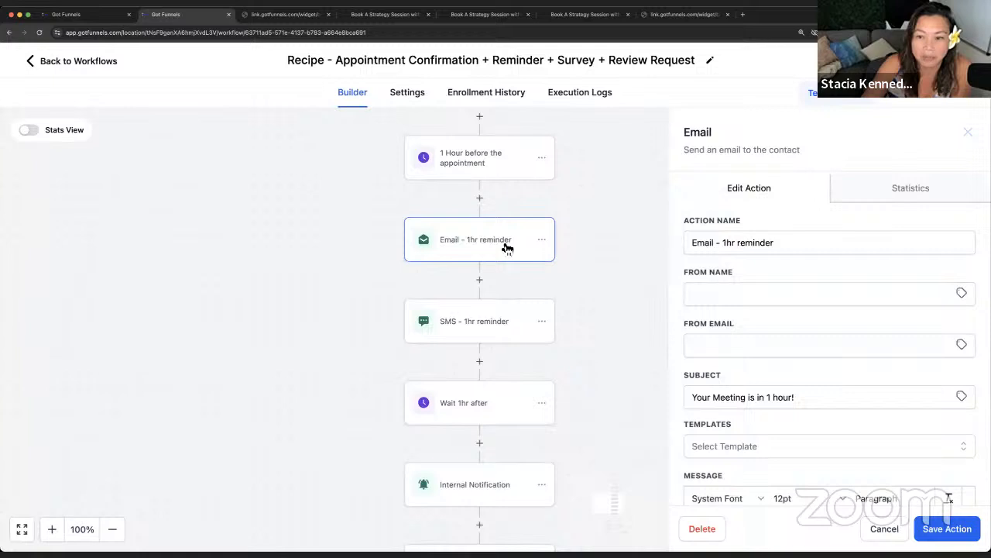
{"action": "left_click", "coordinate": [705, 292]}
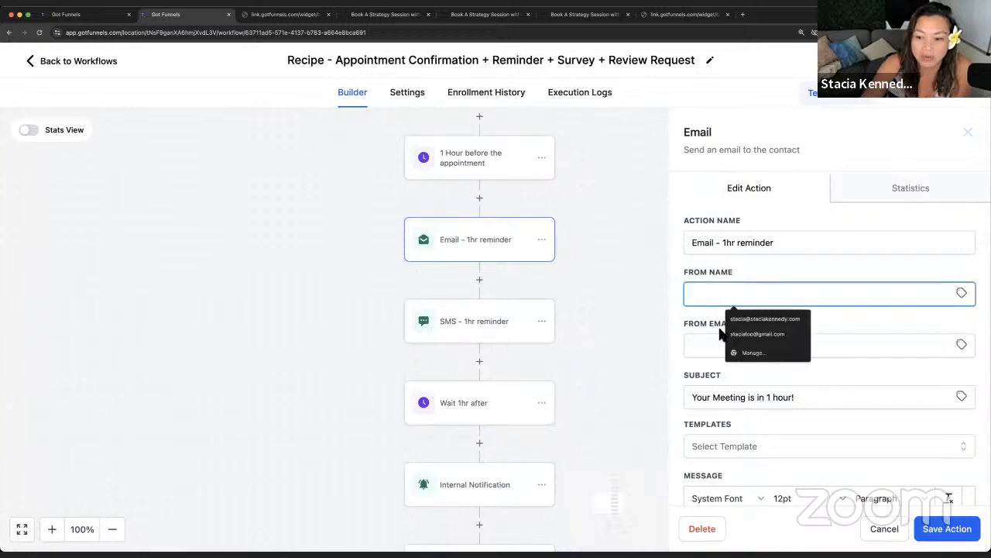
{"action": "left_click", "coordinate": [692, 325]}
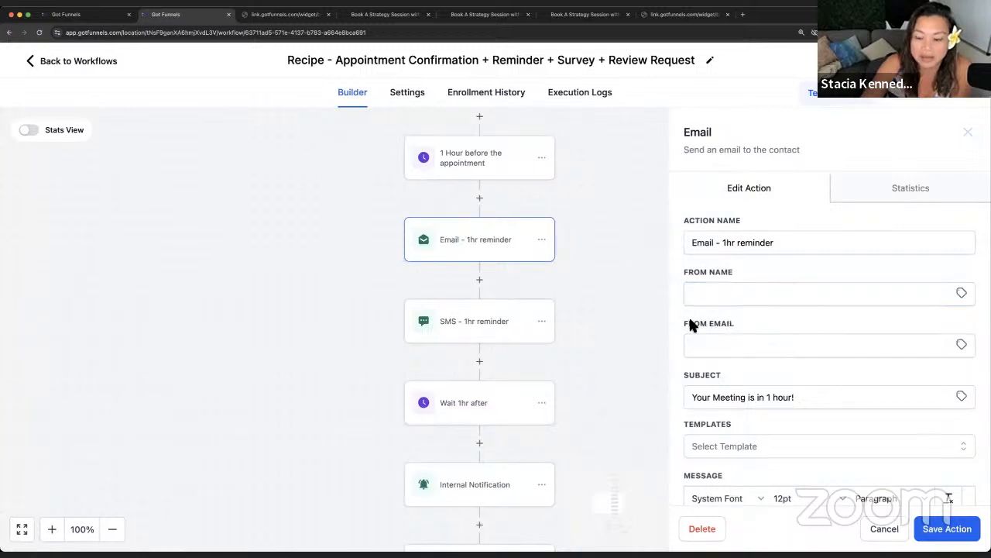
{"action": "left_click", "coordinate": [962, 293]}
{"action": "left_click", "coordinate": [947, 361]}
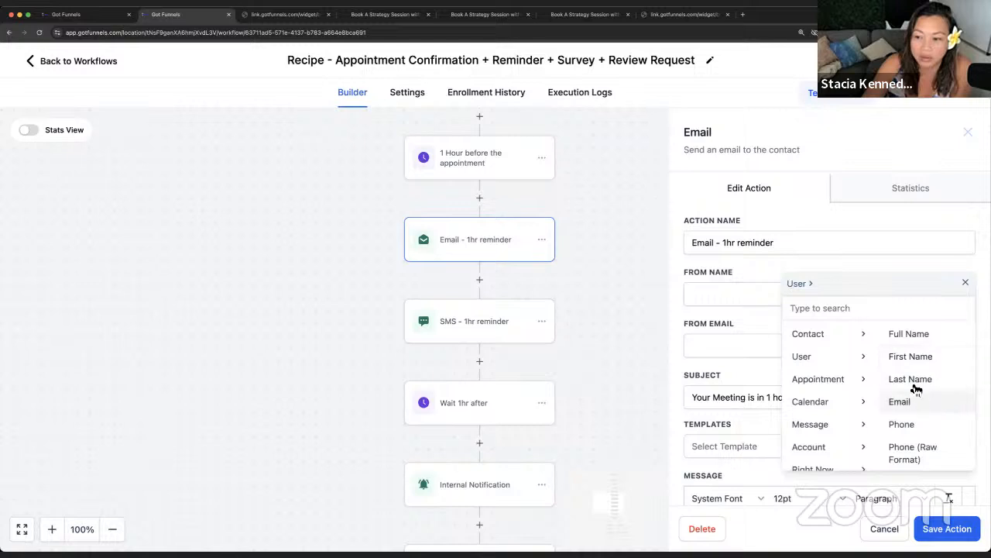
{"action": "scroll", "coordinate": [597, 305], "scroll_direction": "down", "scroll_amount": 1}
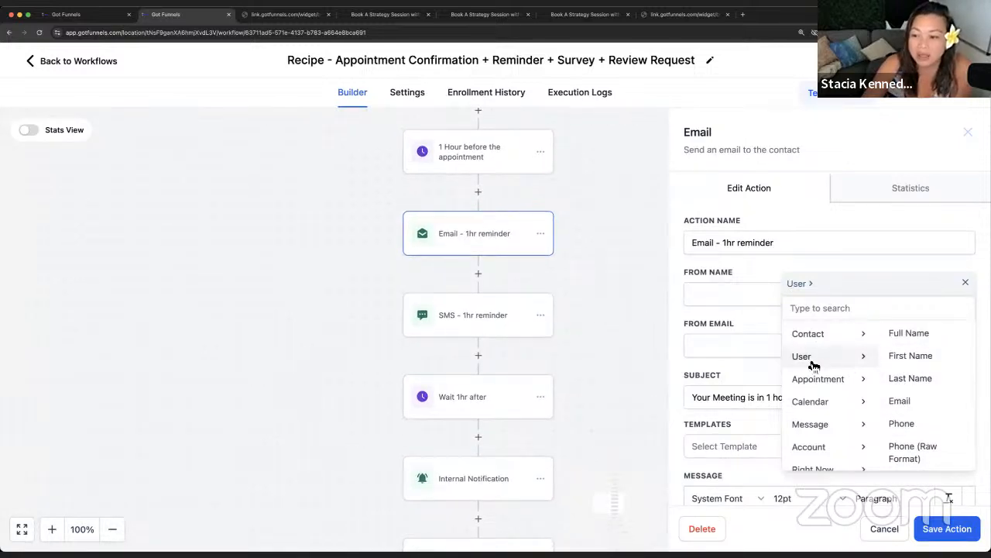
{"action": "left_click", "coordinate": [918, 338]}
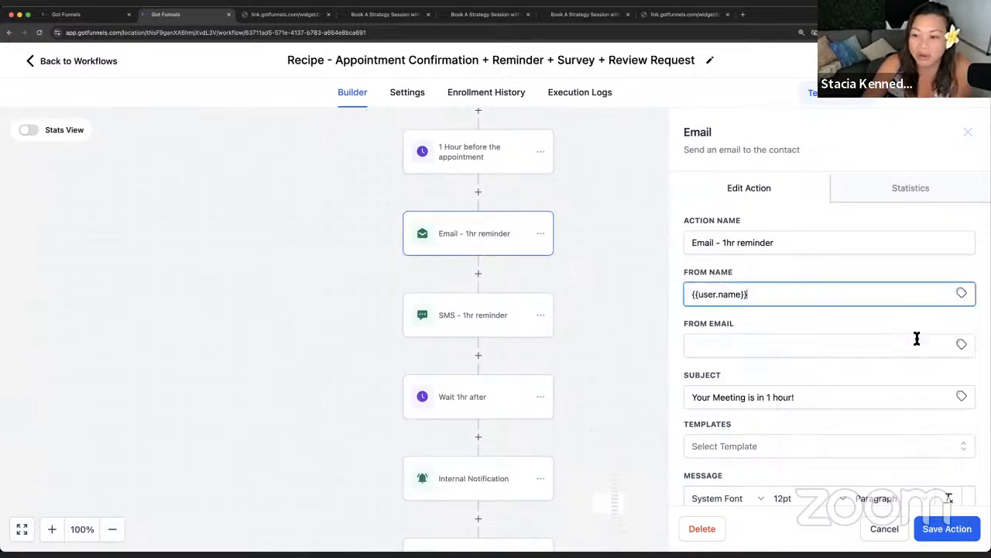
Step: Set From Email to the User > Email custom value, then close the email panel
{"action": "left_click", "coordinate": [710, 344]}
{"action": "left_click", "coordinate": [962, 345]}
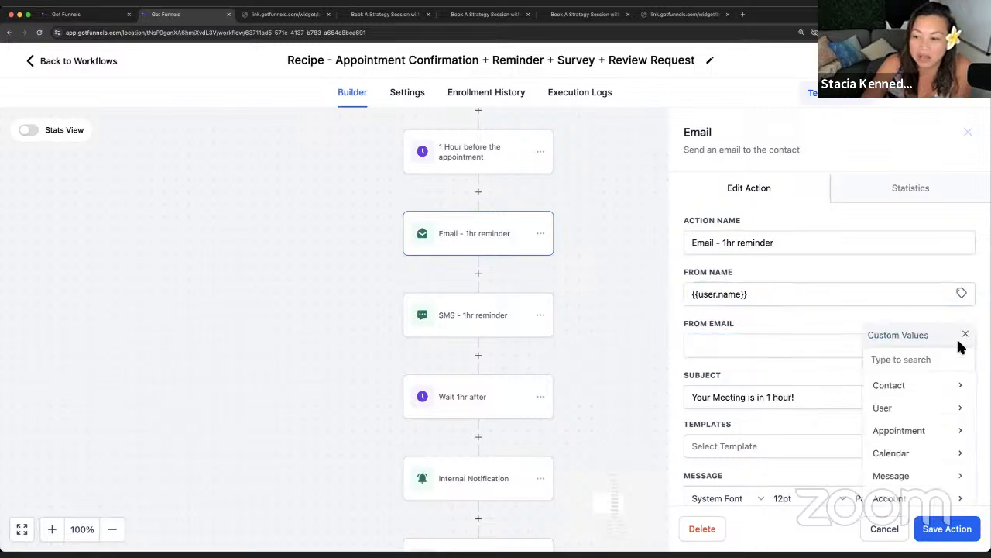
{"action": "left_click", "coordinate": [952, 416]}
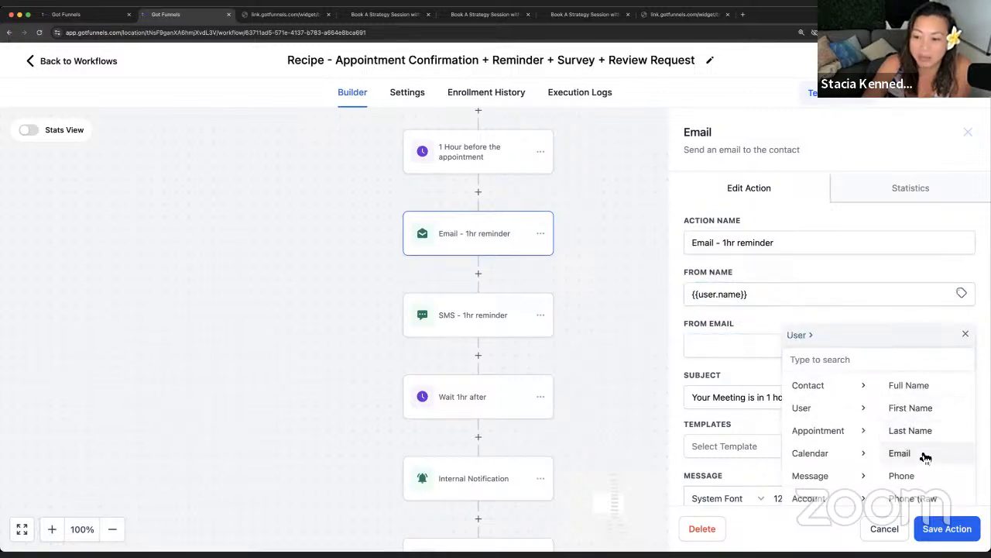
{"action": "left_click", "coordinate": [925, 454]}
{"action": "left_click", "coordinate": [800, 323]}
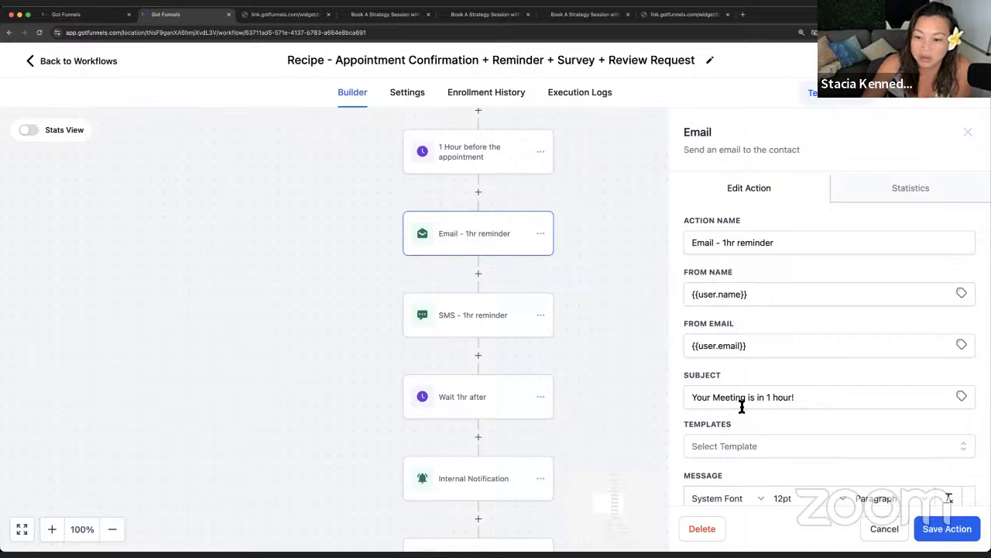
{"action": "scroll", "coordinate": [742, 406], "scroll_direction": "down", "scroll_amount": 5}
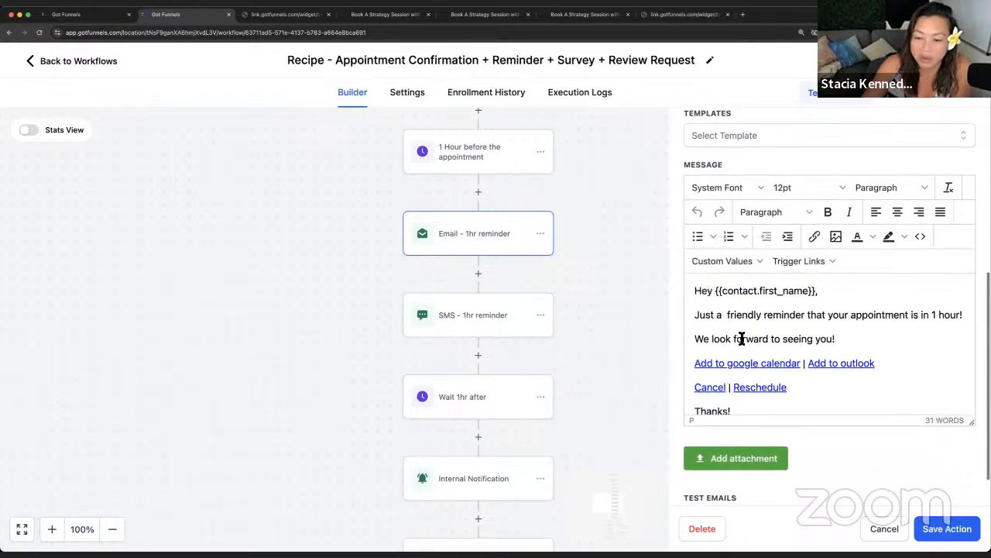
{"action": "left_click", "coordinate": [885, 530]}
Step: Pan and scroll the canvas to review the Link1–Link3 branches and the Showed & Paid path
{"action": "scroll", "coordinate": [543, 332], "scroll_direction": "down", "scroll_amount": 1}
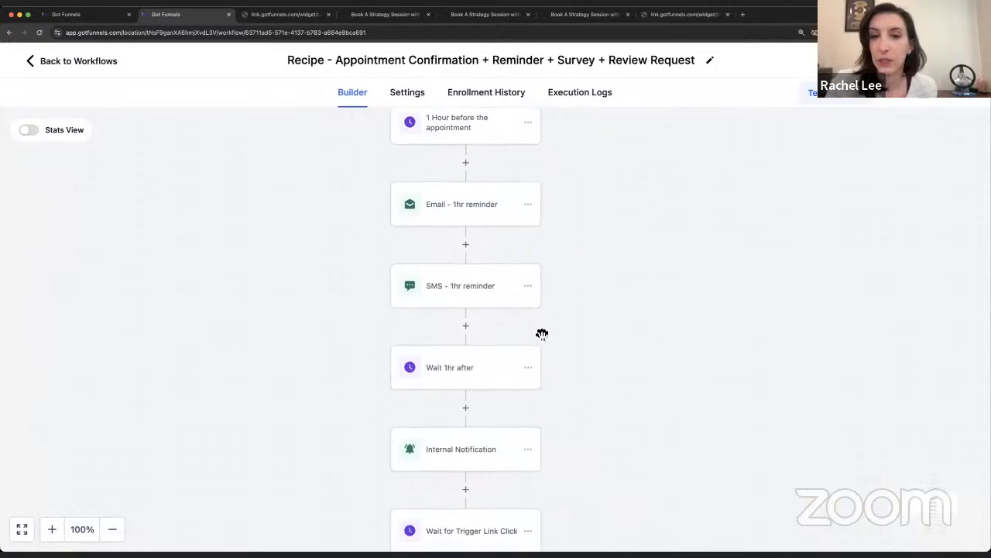
{"action": "left_click_drag", "start_coordinate": [602, 359], "coordinate": [621, 375]}
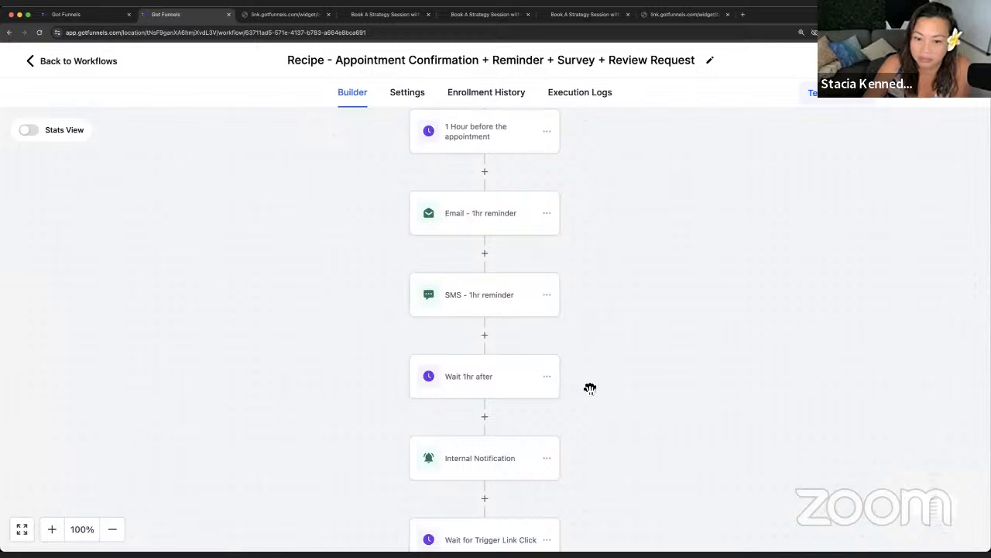
{"action": "left_click_drag", "start_coordinate": [590, 388], "coordinate": [581, 284]}
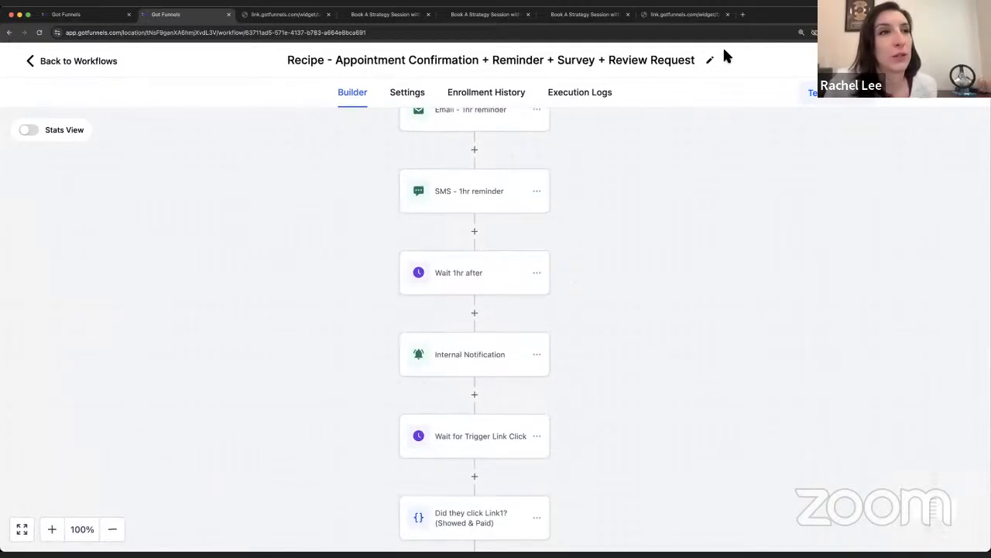
{"action": "scroll", "coordinate": [685, 211], "scroll_direction": "down", "scroll_amount": 3}
{"action": "scroll", "coordinate": [685, 210], "scroll_direction": "down", "scroll_amount": 4}
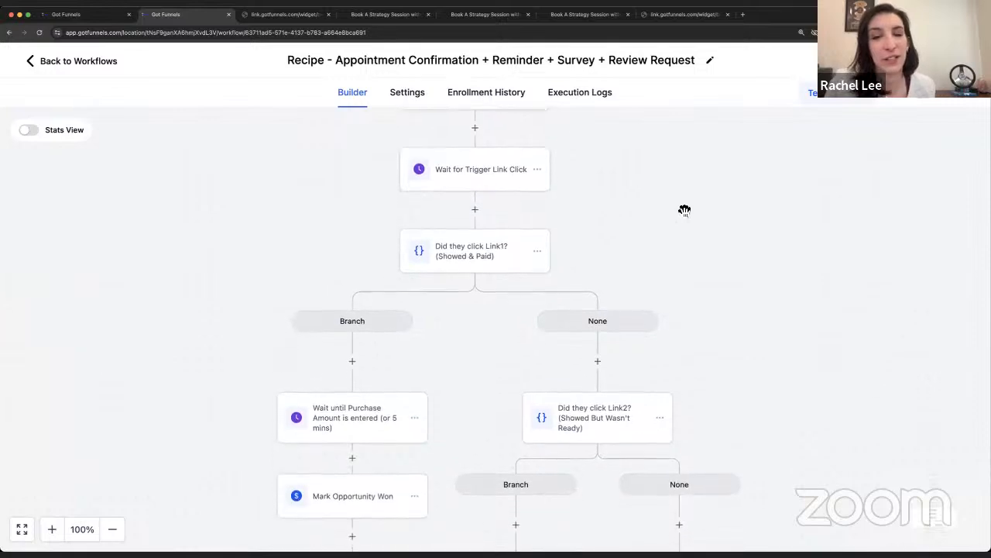
{"action": "scroll", "coordinate": [684, 210], "scroll_direction": "down", "scroll_amount": 5}
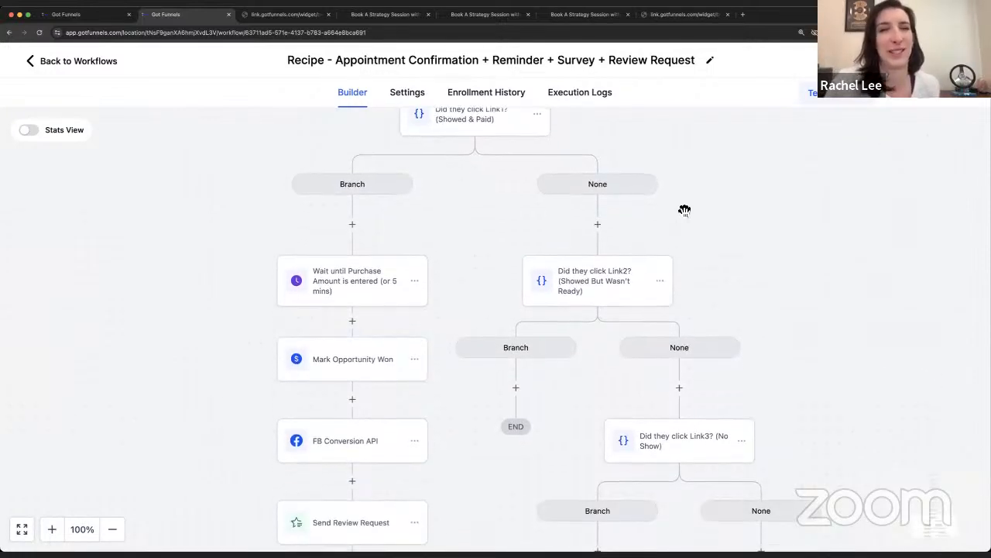
{"action": "scroll", "coordinate": [685, 211], "scroll_direction": "down", "scroll_amount": 2}
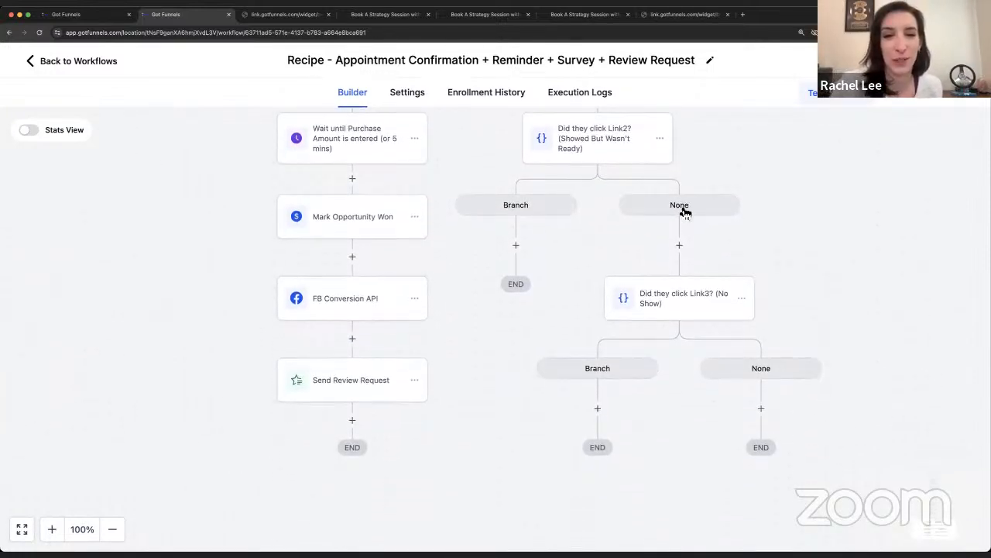
{"action": "scroll", "coordinate": [685, 211], "scroll_direction": "up", "scroll_amount": 4}
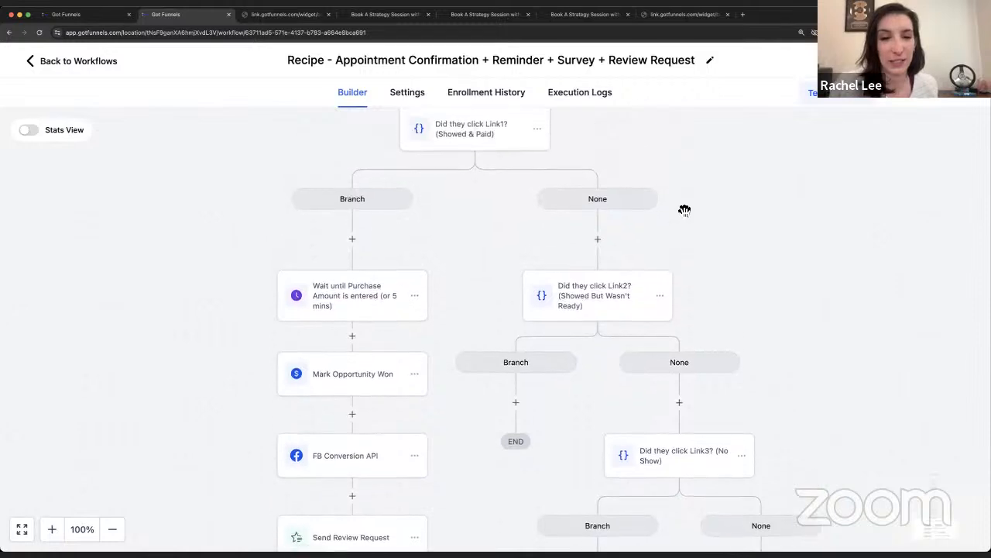
{"action": "scroll", "coordinate": [684, 211], "scroll_direction": "up", "scroll_amount": 1}
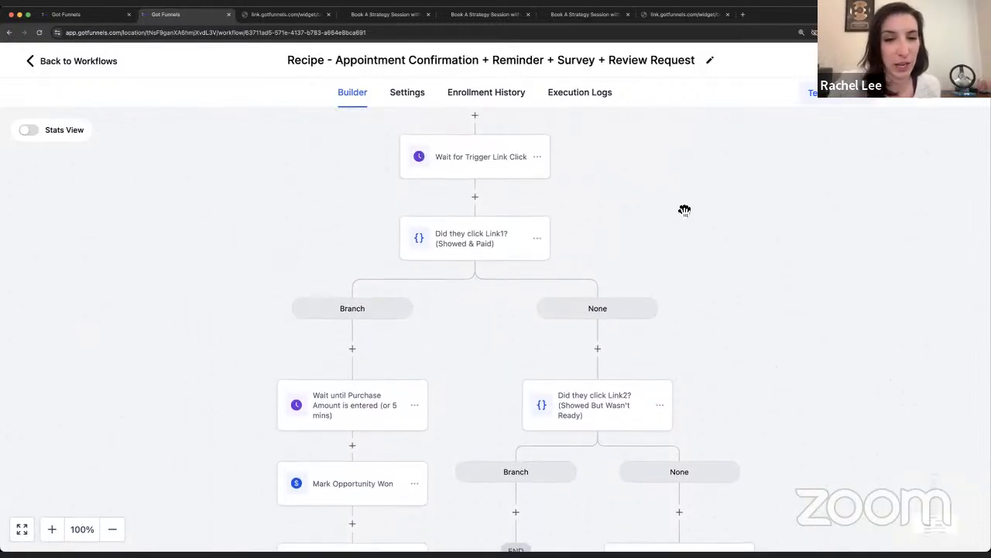
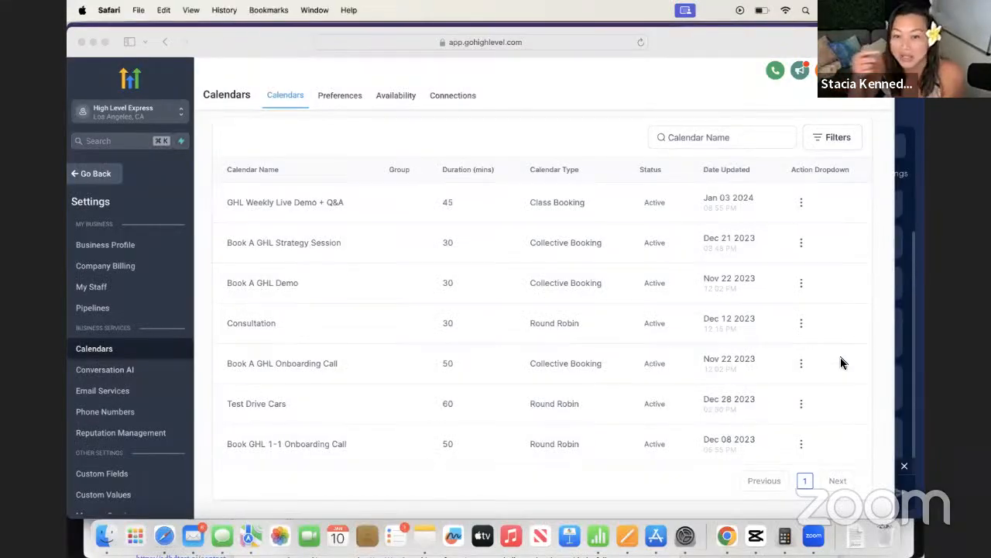
Step: Copy the permanent booking link from the Book A GHL Strategy Session calendar's Share options
{"action": "left_click_drag", "start_coordinate": [784, 44], "coordinate": [783, 25]}
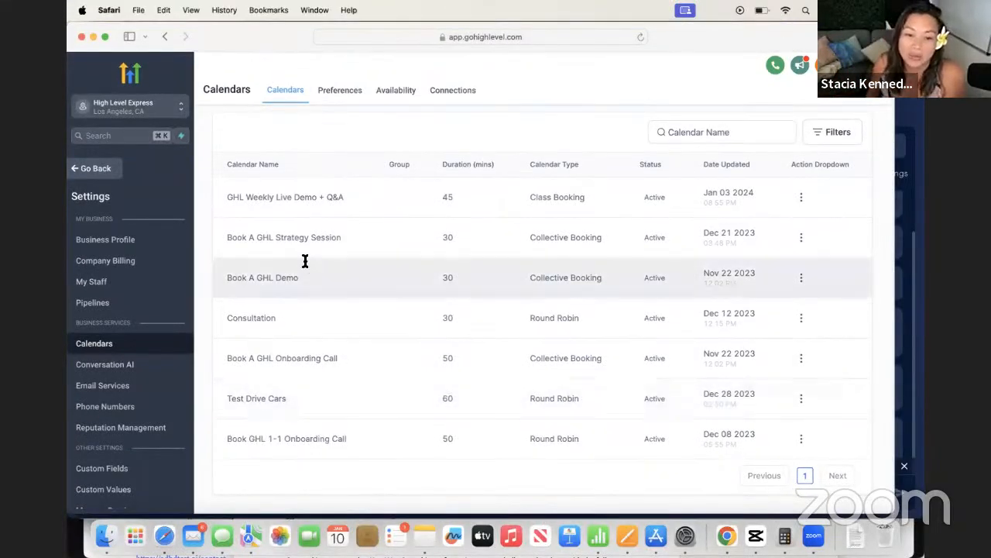
{"action": "left_click", "coordinate": [801, 238]}
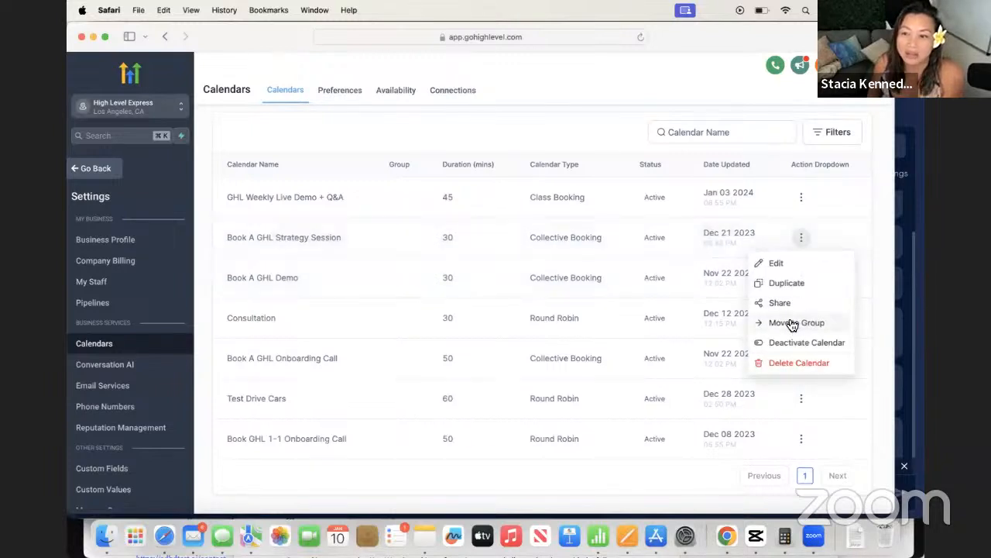
{"action": "left_click", "coordinate": [781, 302]}
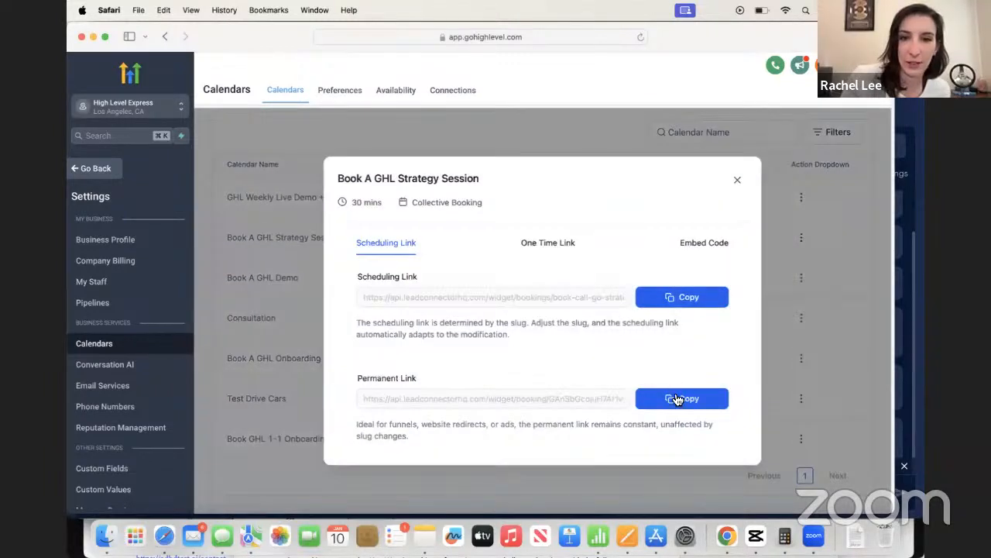
{"action": "left_click", "coordinate": [674, 399]}
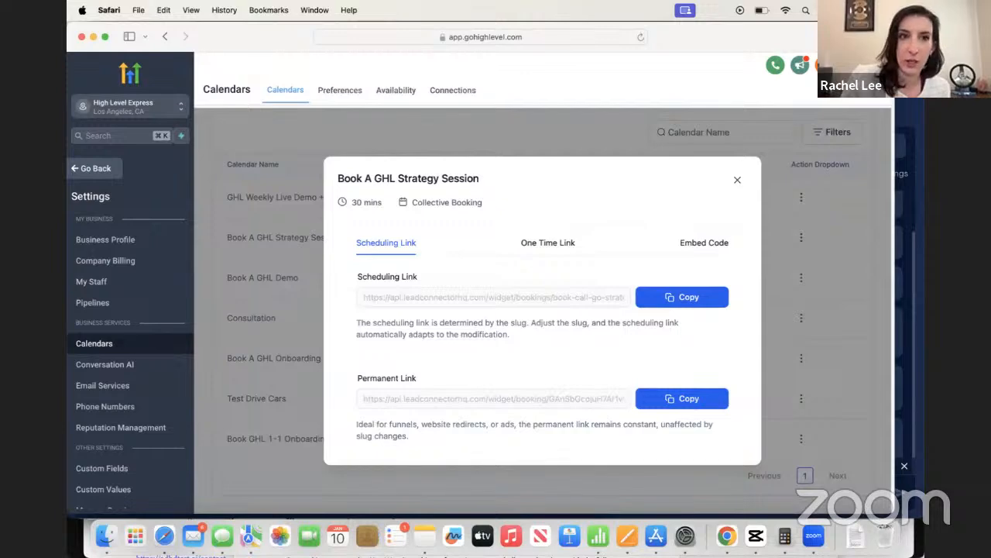
Step: Load the copied permanent link in a new browser tab to view the public booking page
{"action": "key", "text": "super+t"}
{"action": "key", "text": "super+v"}
{"action": "key", "text": "Return"}
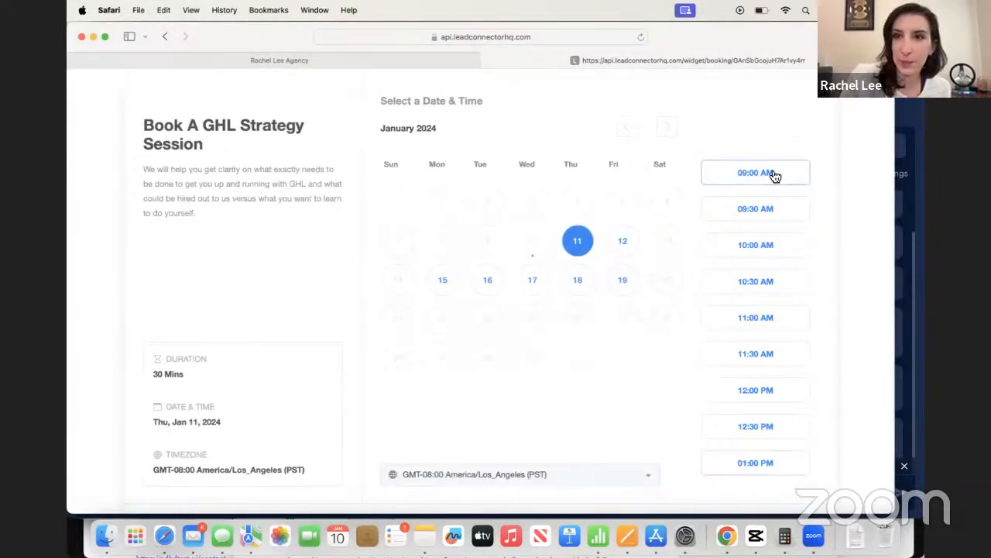
{"action": "left_click_drag", "start_coordinate": [764, 35], "coordinate": [811, 94]}
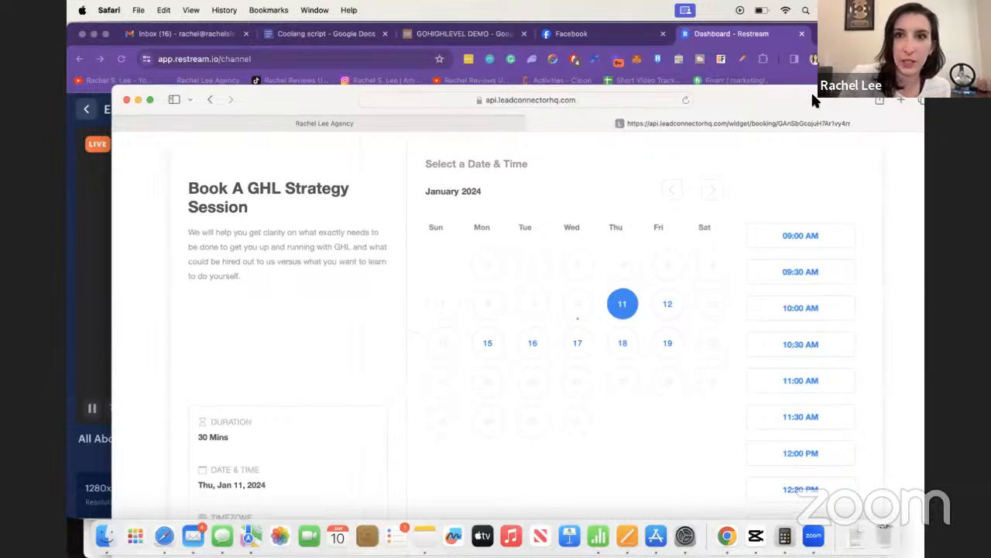
Step: Paste the strategy session booking link into Restream's live chat and send it
{"action": "left_click", "coordinate": [752, 44]}
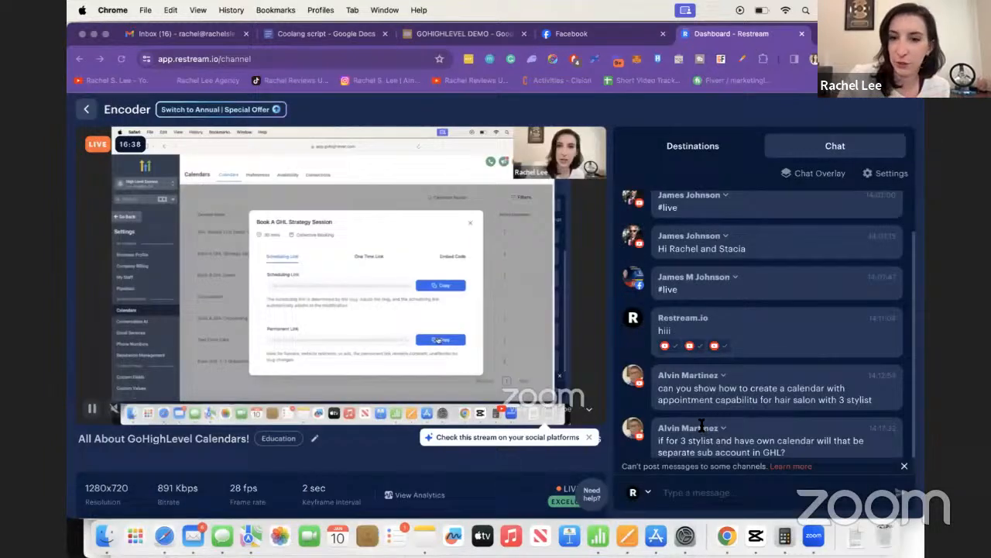
{"action": "left_click", "coordinate": [682, 498]}
{"action": "key", "text": "super+v"}
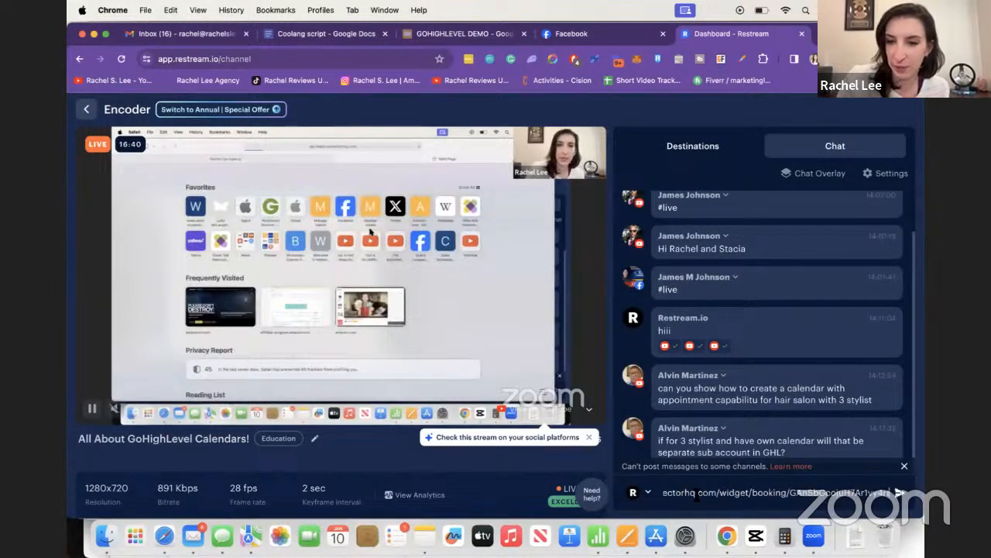
{"action": "left_click", "coordinate": [900, 493]}
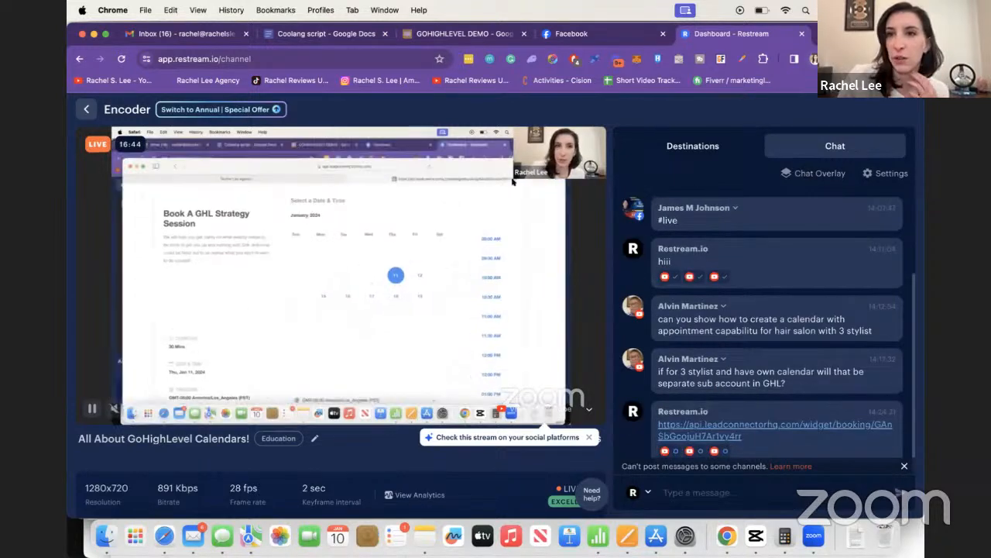
{"action": "key", "text": "super+t"}
{"action": "type", "text": "highlevelexpress.com"}
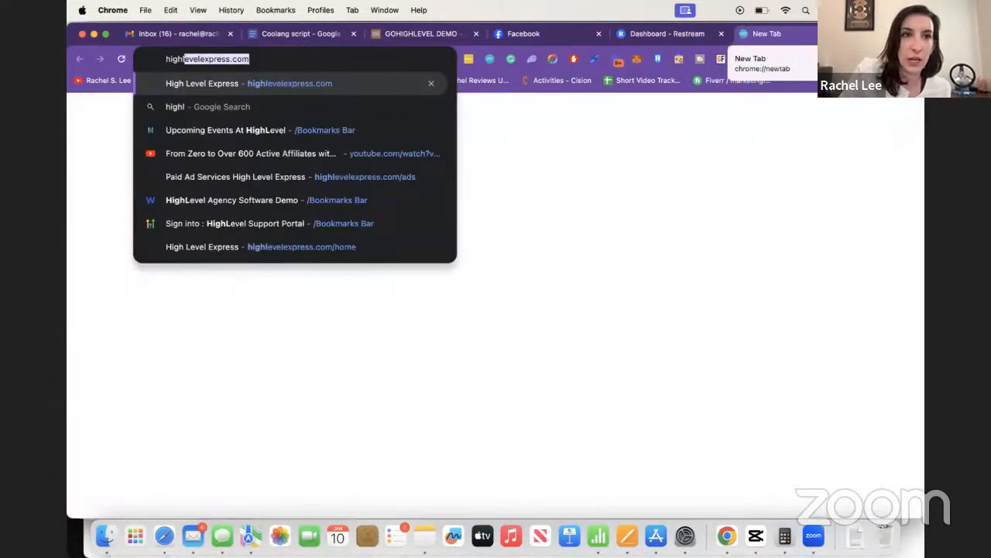
Step: On highlevelexpress.com, book a free strategy call for Thu, Jan 11, 2024 at 10:30 AM
{"action": "key", "text": "Return"}
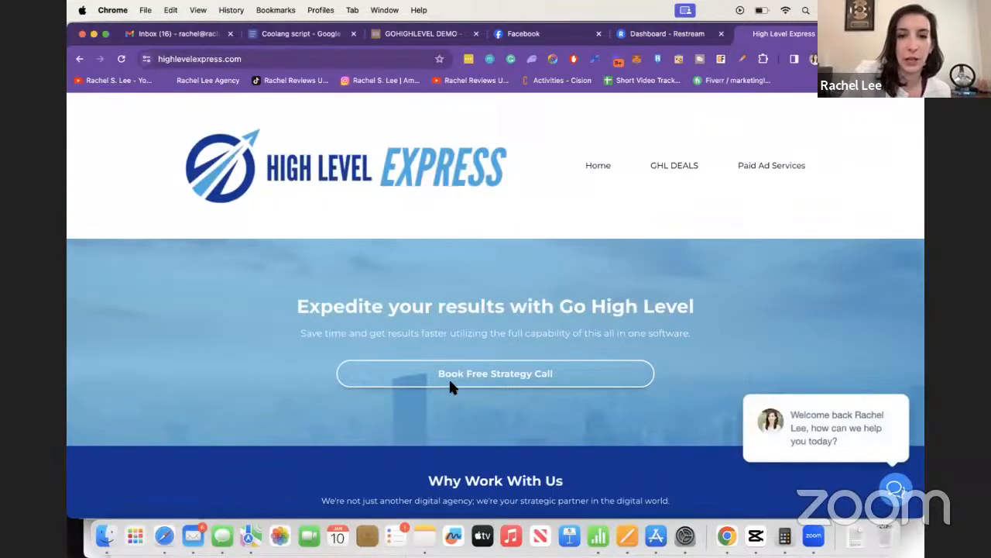
{"action": "left_click", "coordinate": [450, 383]}
{"action": "scroll", "coordinate": [485, 353], "scroll_direction": "down", "scroll_amount": 2}
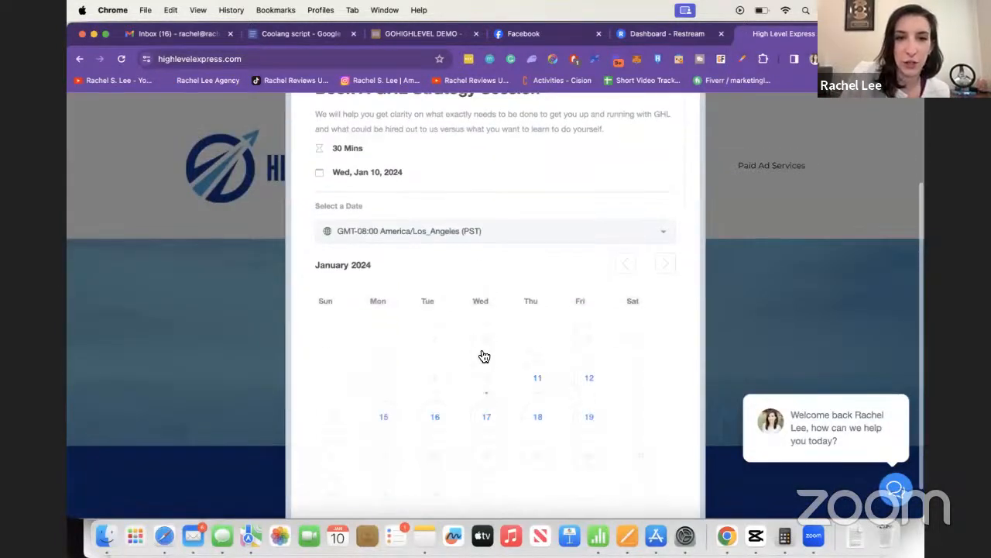
{"action": "left_click", "coordinate": [542, 381]}
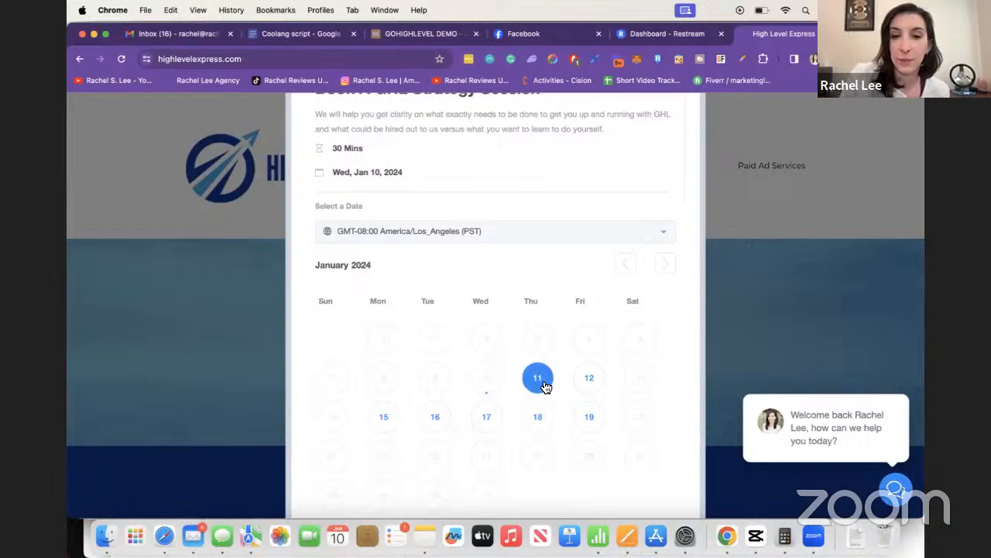
{"action": "scroll", "coordinate": [546, 386], "scroll_direction": "down", "scroll_amount": 1}
{"action": "left_click", "coordinate": [538, 347]}
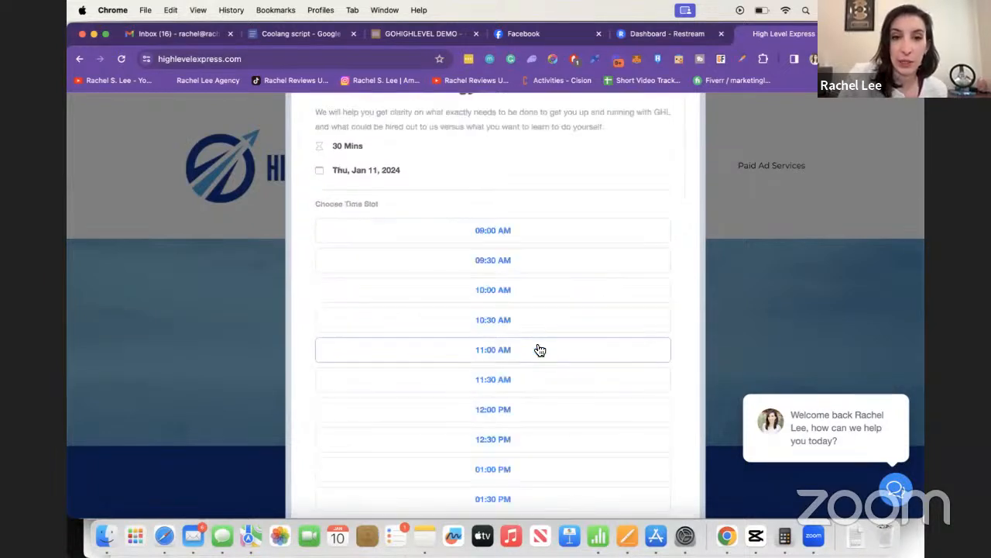
{"action": "left_click", "coordinate": [504, 328]}
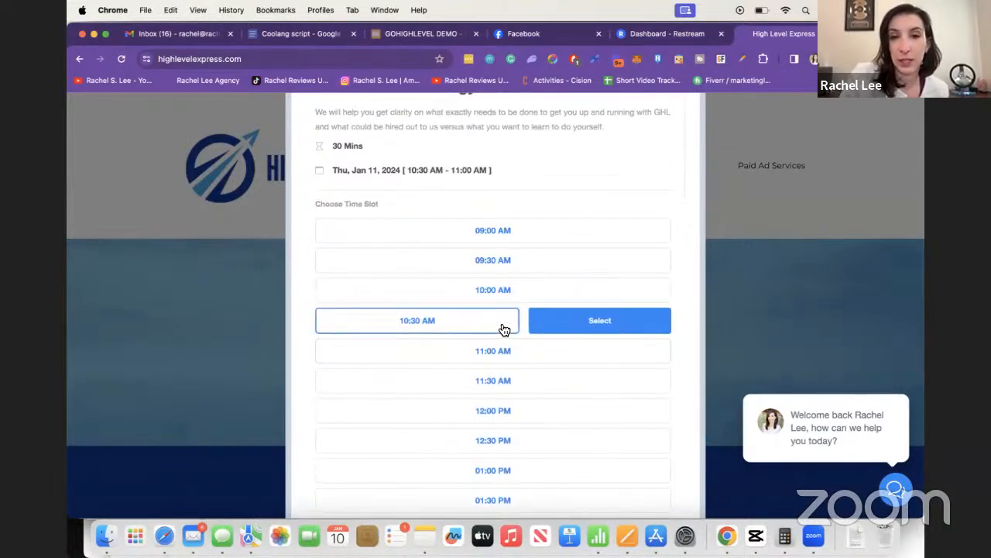
{"action": "left_click", "coordinate": [565, 323]}
Step: Highlight the business, software-and-platforms, and GHL setup delegation questions on the booking form
{"action": "scroll", "coordinate": [520, 239], "scroll_direction": "up", "scroll_amount": 2}
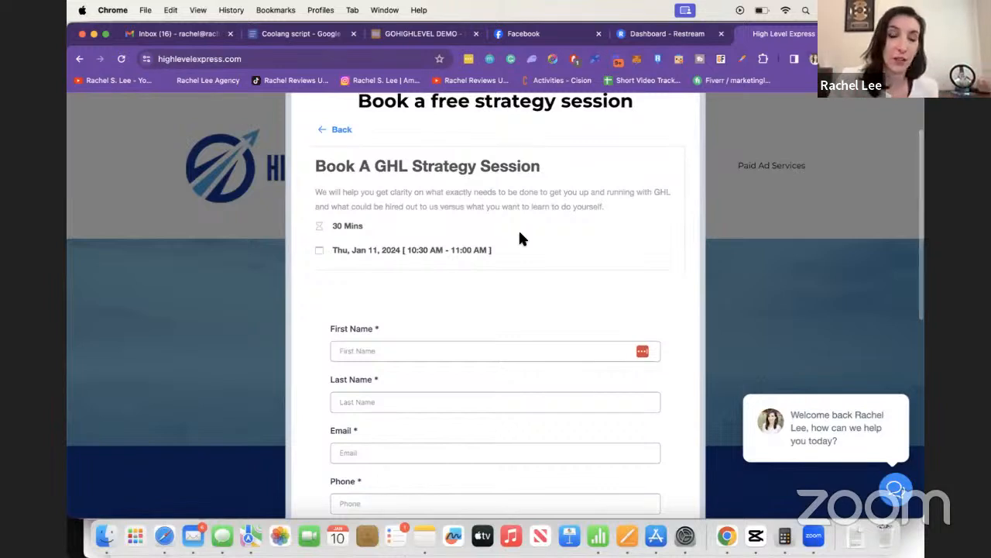
{"action": "scroll", "coordinate": [520, 240], "scroll_direction": "down", "scroll_amount": 2}
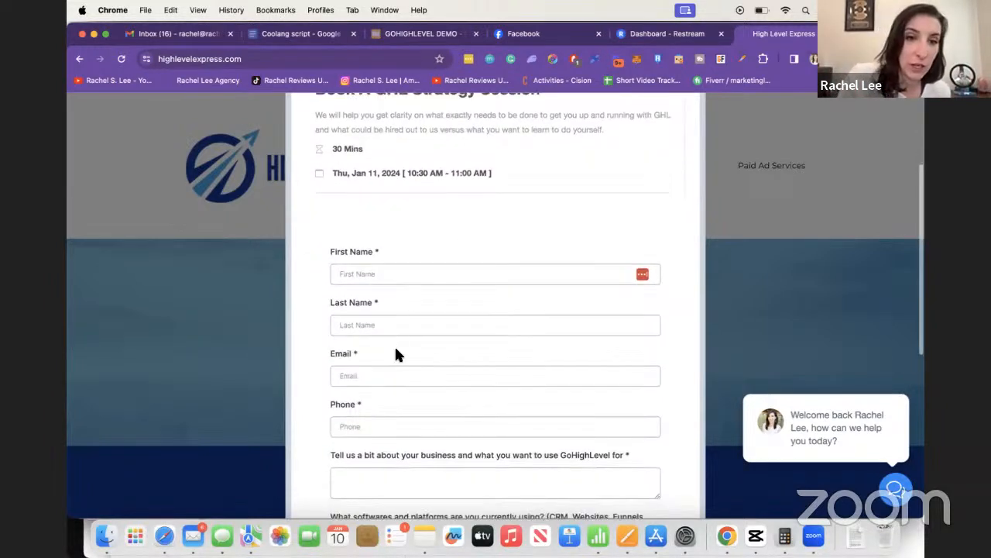
{"action": "scroll", "coordinate": [373, 412], "scroll_direction": "down", "scroll_amount": 3}
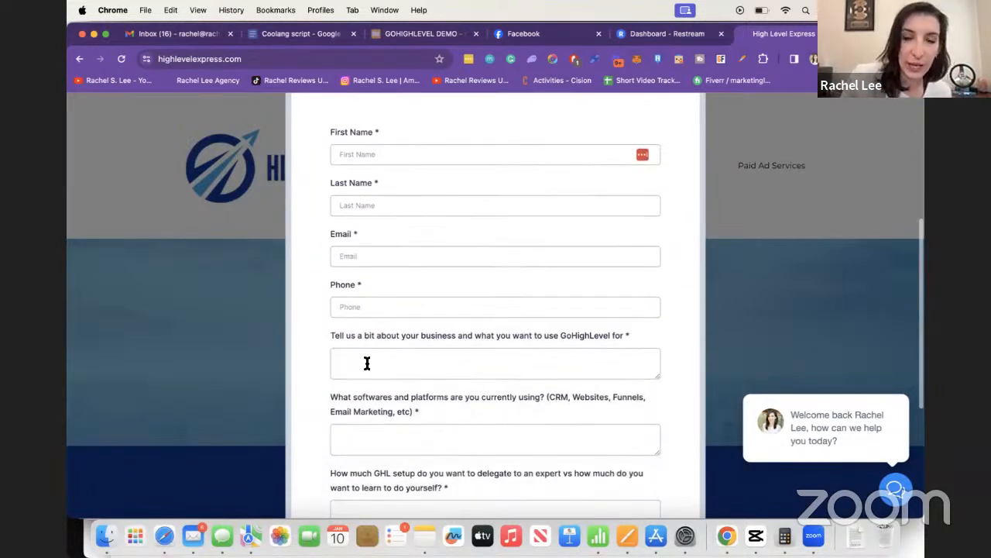
{"action": "double_click", "coordinate": [388, 335]}
{"action": "triple_click", "coordinate": [379, 335]}
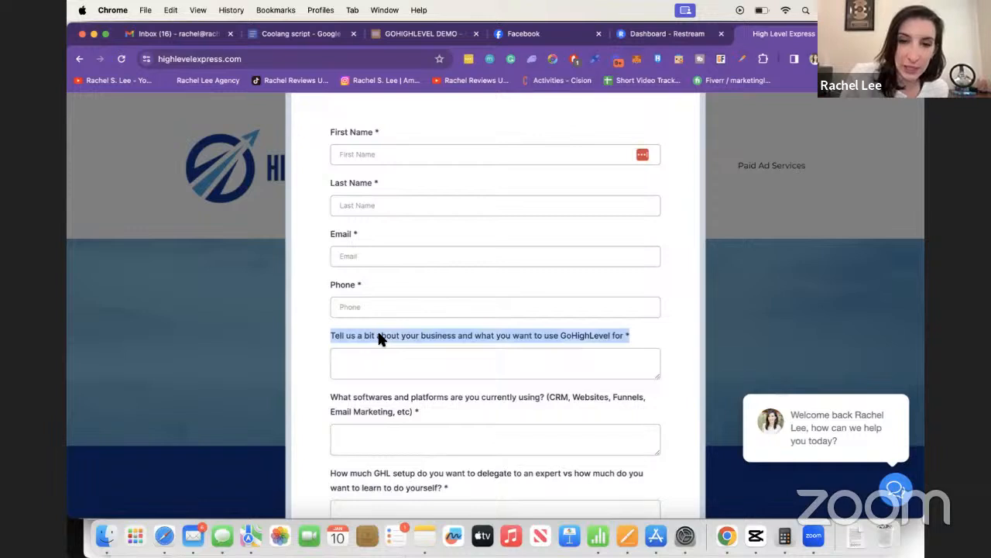
{"action": "left_click", "coordinate": [372, 409]}
{"action": "triple_click", "coordinate": [372, 411]}
{"action": "scroll", "coordinate": [372, 411], "scroll_direction": "down", "scroll_amount": 2}
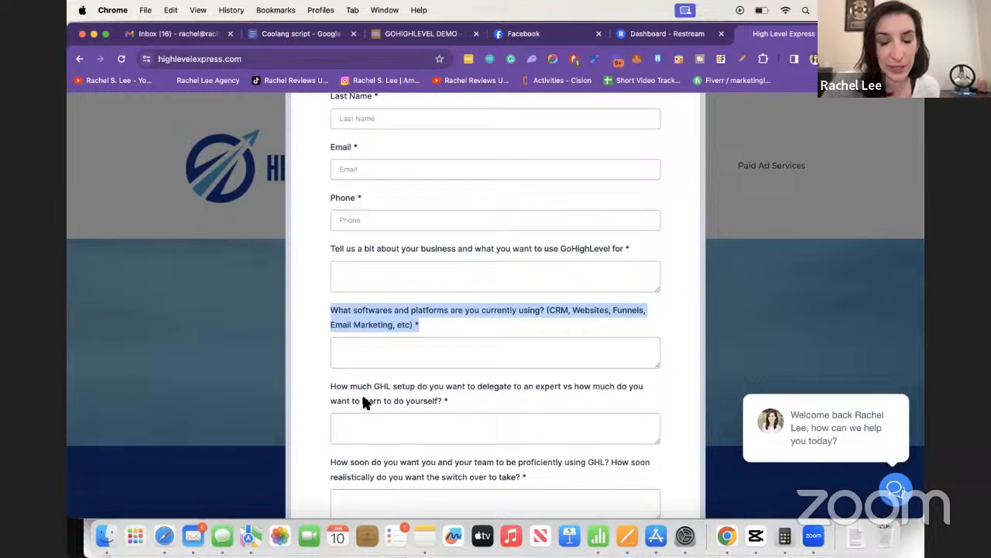
{"action": "scroll", "coordinate": [362, 396], "scroll_direction": "down", "scroll_amount": 1}
{"action": "triple_click", "coordinate": [381, 352]}
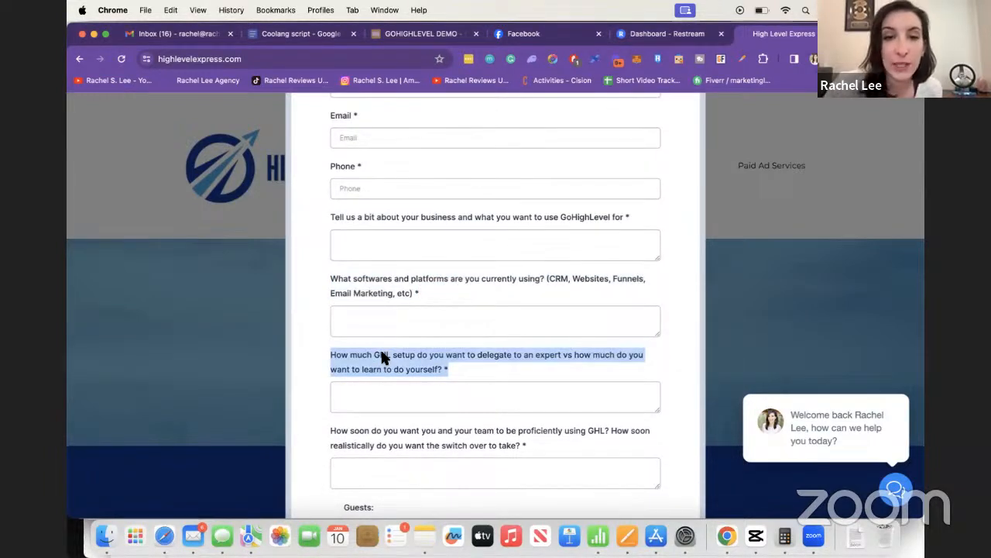
Step: Scroll up and down through the remaining booking form fields
{"action": "scroll", "coordinate": [381, 353], "scroll_direction": "down", "scroll_amount": 3}
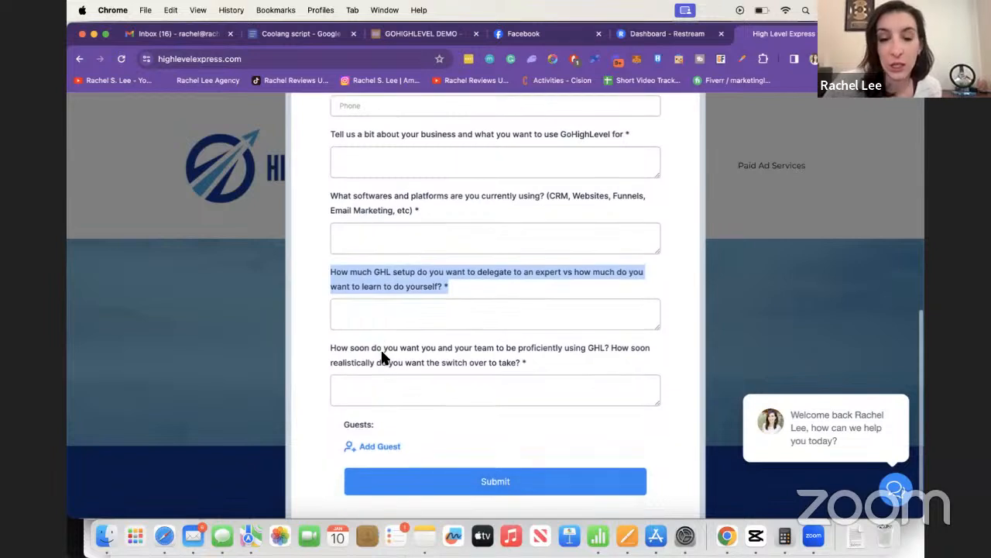
{"action": "scroll", "coordinate": [381, 353], "scroll_direction": "up", "scroll_amount": 6}
{"action": "scroll", "coordinate": [381, 353], "scroll_direction": "up", "scroll_amount": 9}
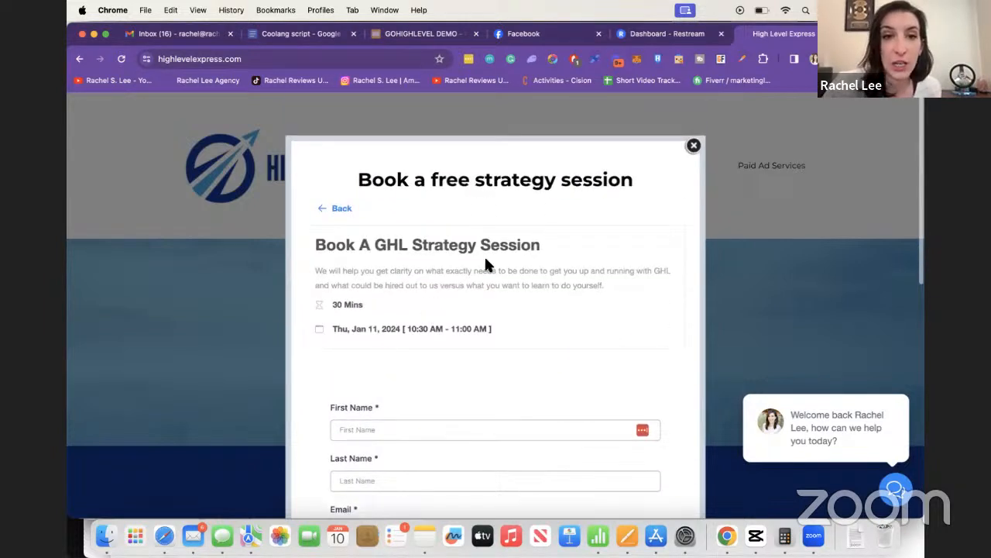
{"action": "scroll", "coordinate": [523, 265], "scroll_direction": "down", "scroll_amount": 4}
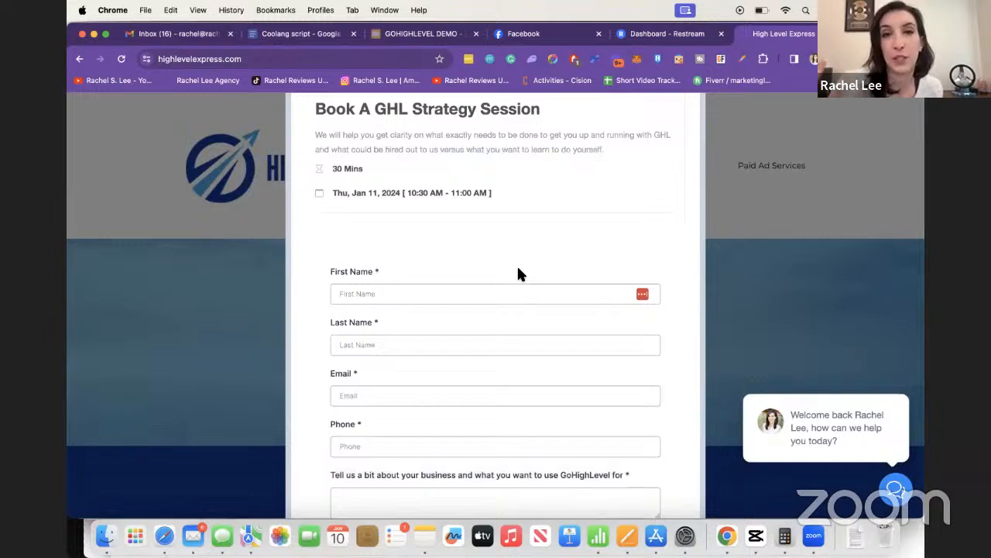
{"action": "scroll", "coordinate": [519, 273], "scroll_direction": "down", "scroll_amount": 3}
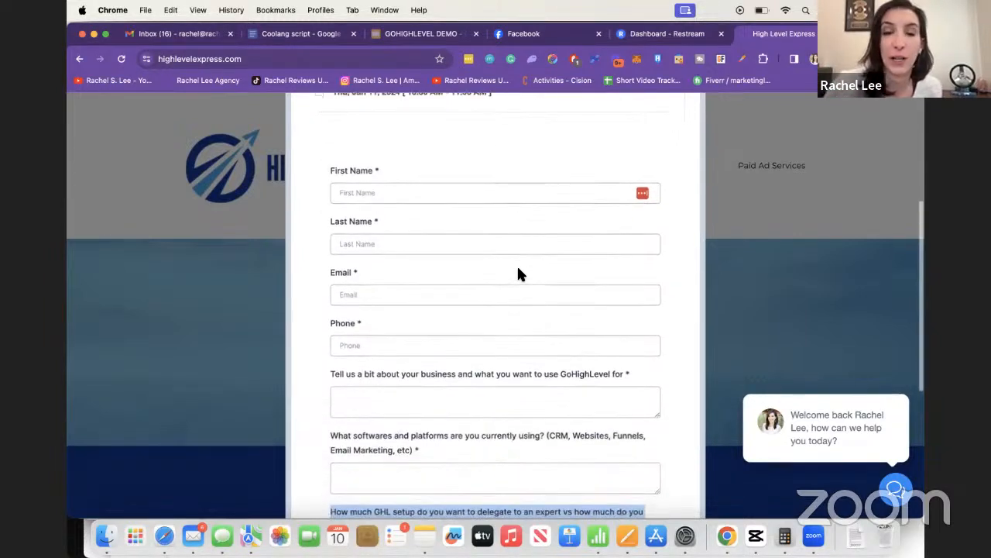
{"action": "scroll", "coordinate": [519, 272], "scroll_direction": "down", "scroll_amount": 7}
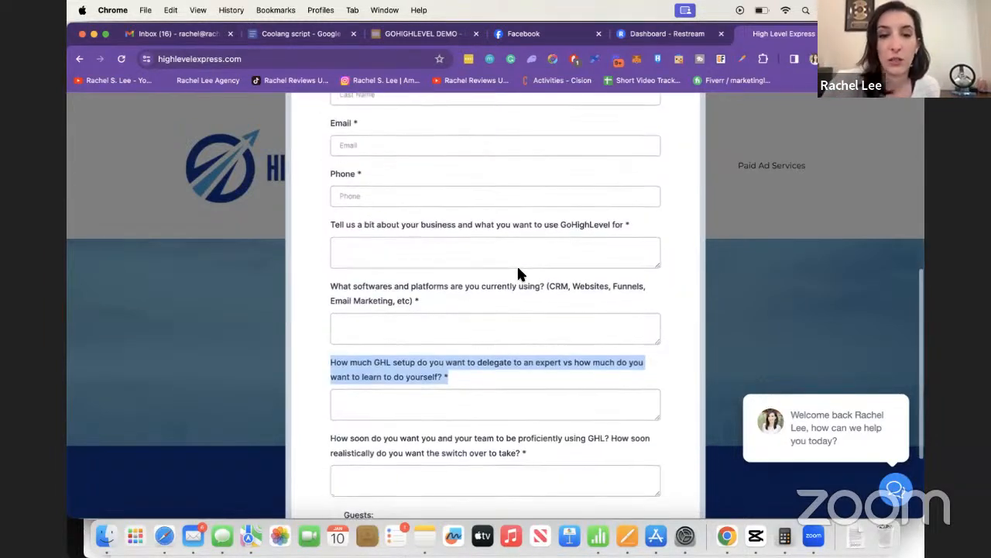
{"action": "scroll", "coordinate": [518, 268], "scroll_direction": "up", "scroll_amount": 1}
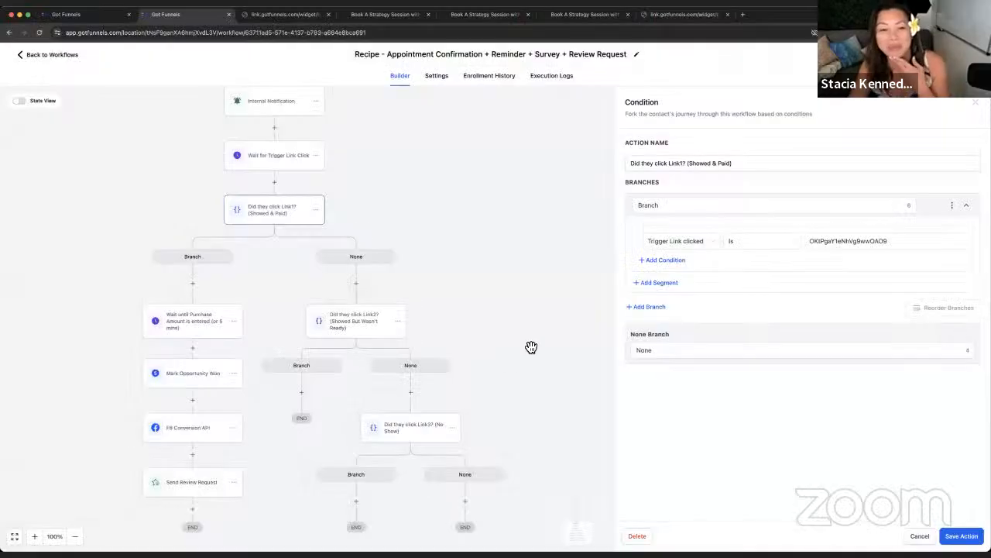
Step: Pan to the Branch and None paths below the Link1 condition, then close its settings panel
{"action": "left_click_drag", "start_coordinate": [465, 278], "coordinate": [540, 296]}
{"action": "scroll", "coordinate": [480, 188], "scroll_direction": "up", "scroll_amount": 5}
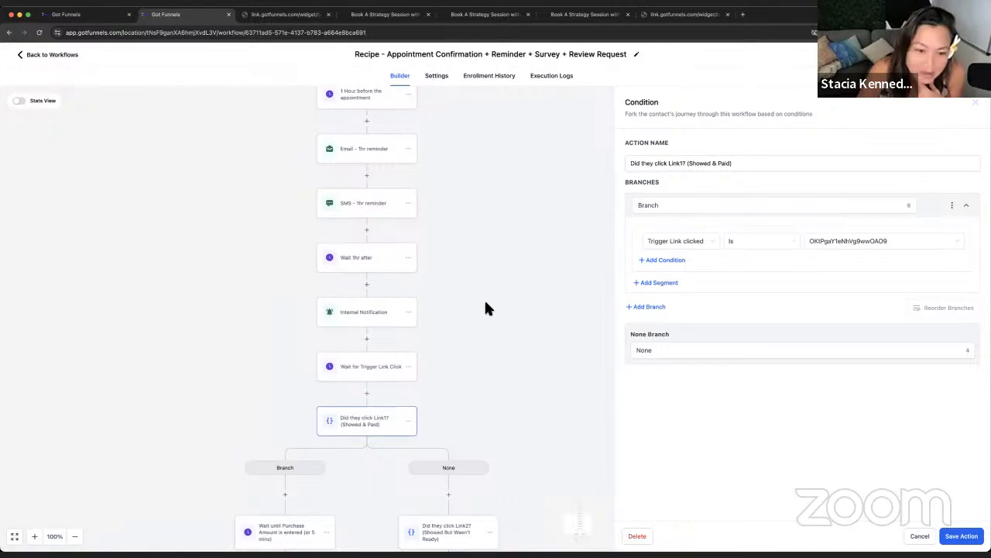
{"action": "left_click_drag", "start_coordinate": [486, 309], "coordinate": [432, 188]}
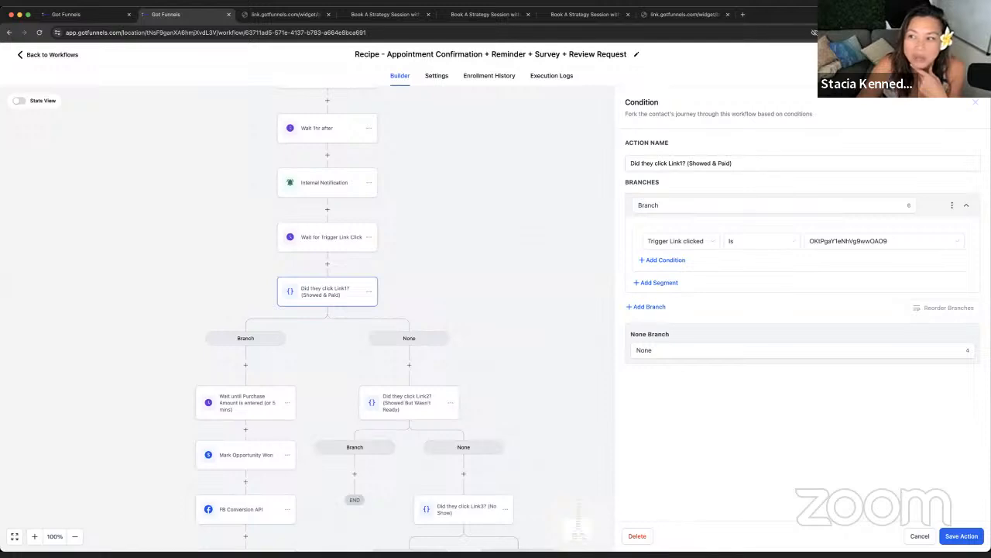
{"action": "left_click", "coordinate": [975, 106]}
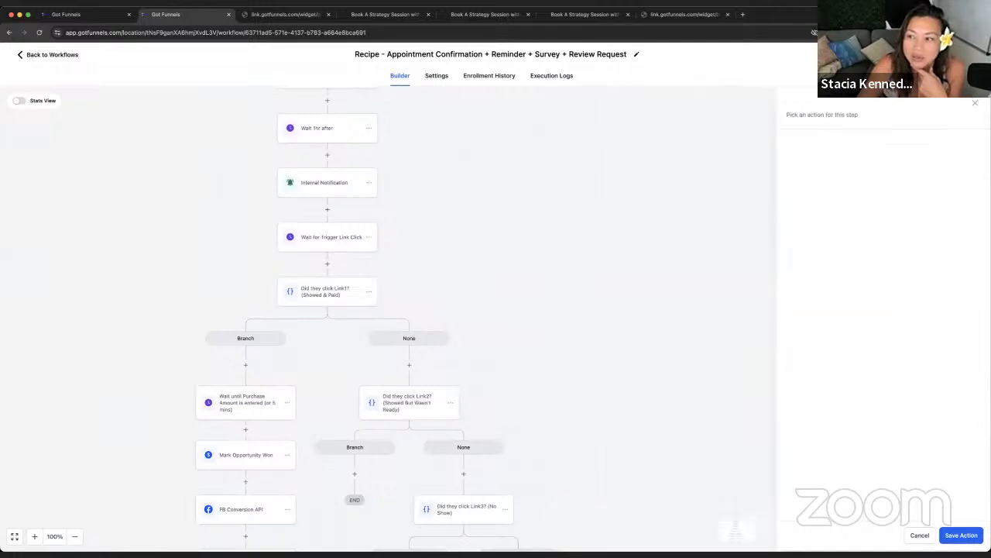
{"action": "left_click", "coordinate": [345, 192]}
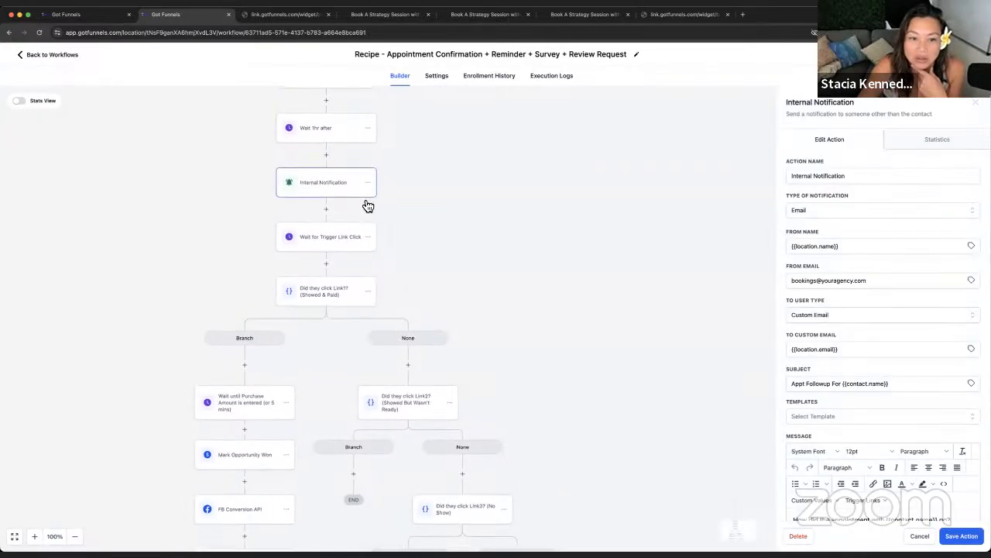
{"action": "scroll", "coordinate": [856, 364], "scroll_direction": "down", "scroll_amount": 4}
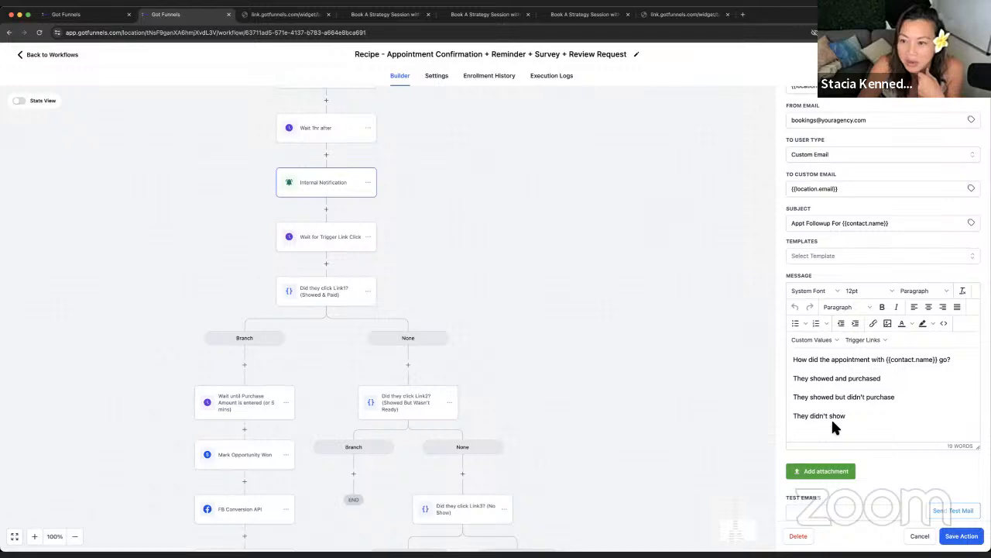
{"action": "left_click_drag", "start_coordinate": [317, 350], "coordinate": [401, 299]}
{"action": "left_click", "coordinate": [431, 191]}
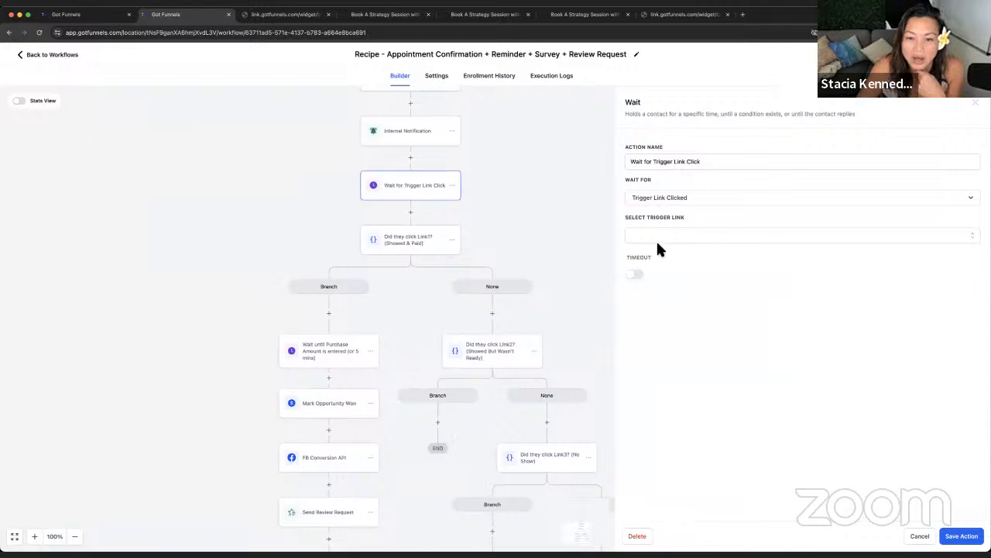
{"action": "left_click_drag", "start_coordinate": [526, 214], "coordinate": [516, 268]}
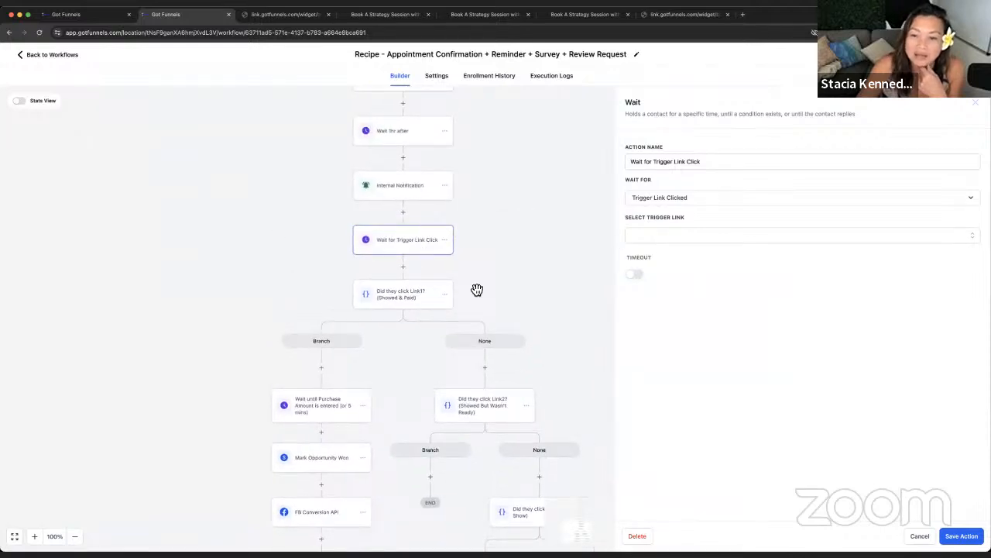
{"action": "left_click", "coordinate": [733, 234]}
{"action": "left_click", "coordinate": [766, 383]}
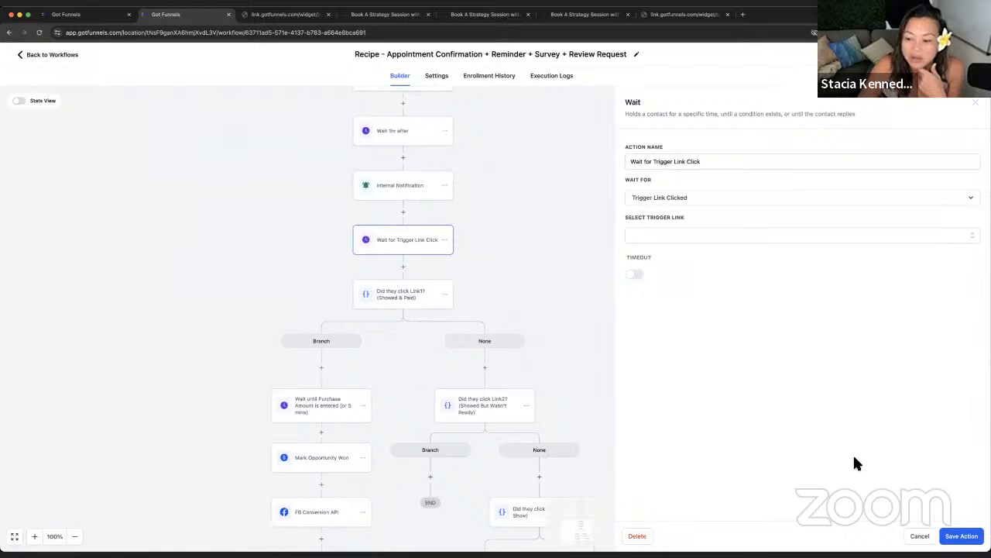
{"action": "left_click", "coordinate": [920, 535]}
{"action": "scroll", "coordinate": [415, 335], "scroll_direction": "down", "scroll_amount": 2}
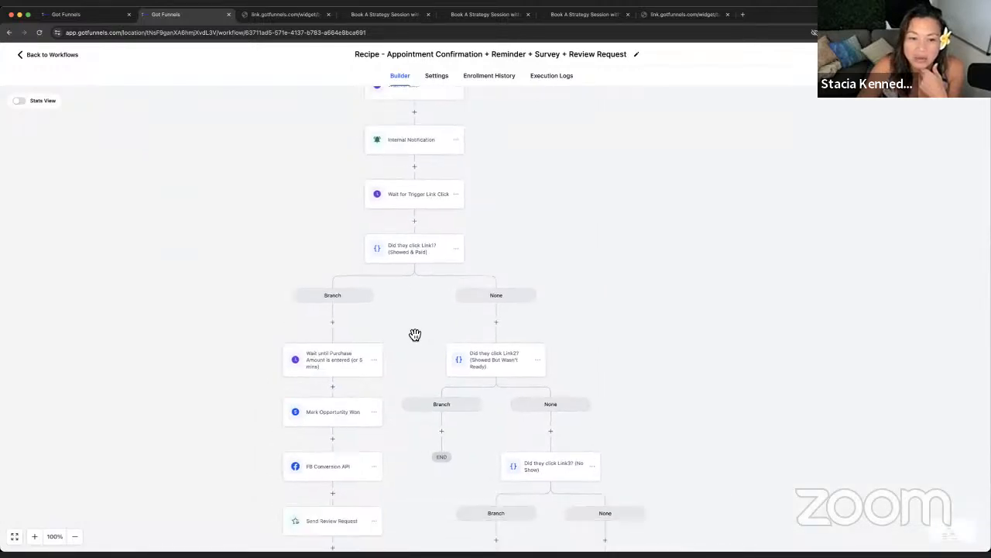
{"action": "scroll", "coordinate": [416, 335], "scroll_direction": "down", "scroll_amount": 5}
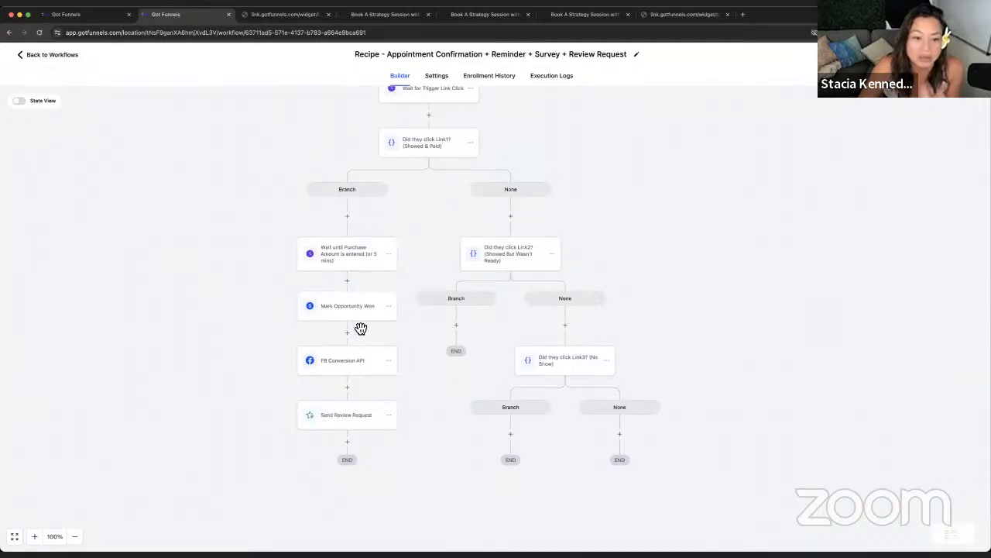
{"action": "left_click", "coordinate": [354, 314]}
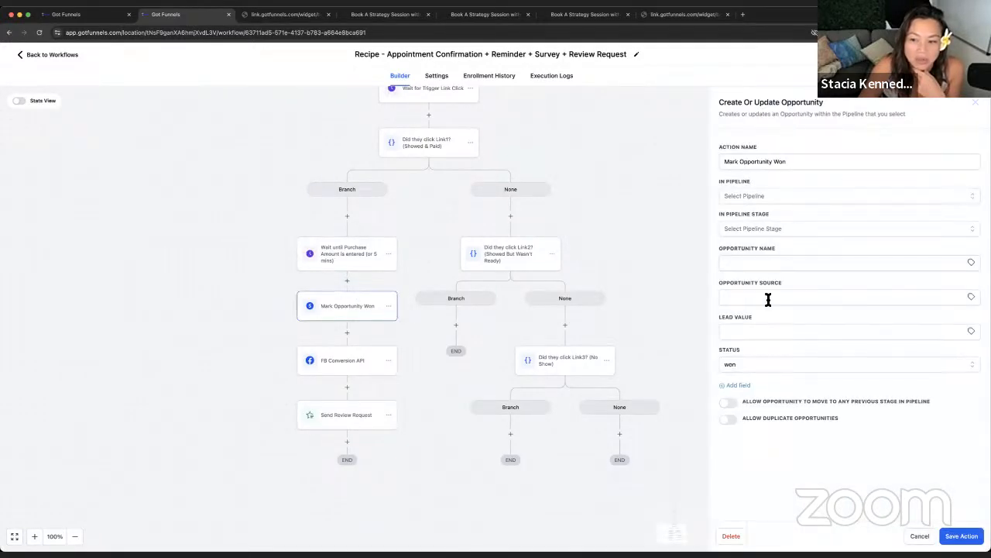
{"action": "left_click", "coordinate": [363, 372]}
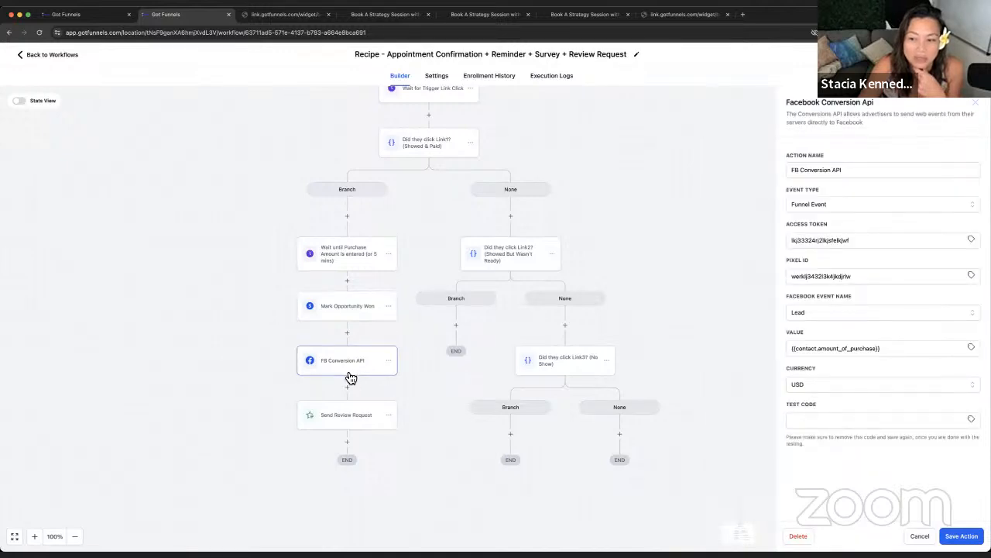
{"action": "left_click", "coordinate": [426, 315]}
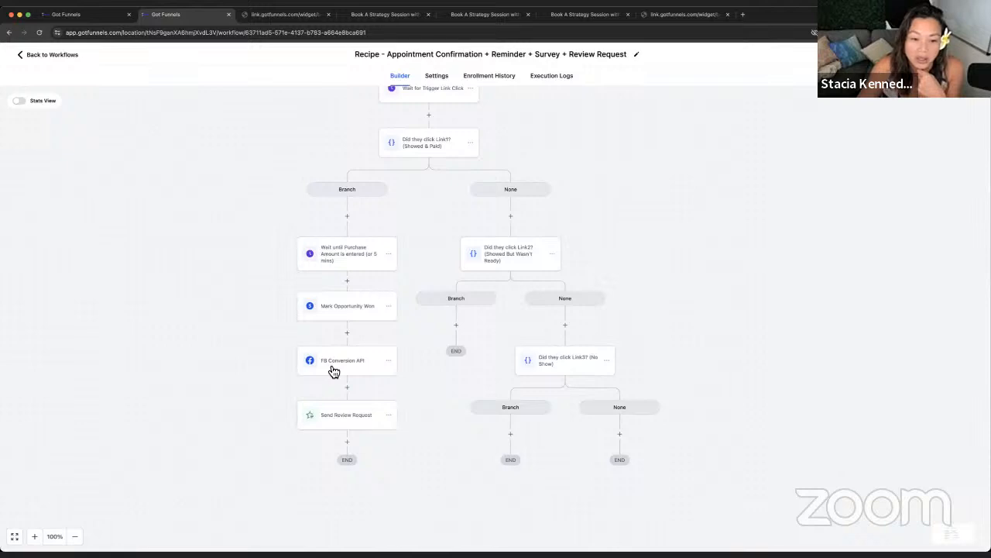
{"action": "left_click", "coordinate": [333, 426]}
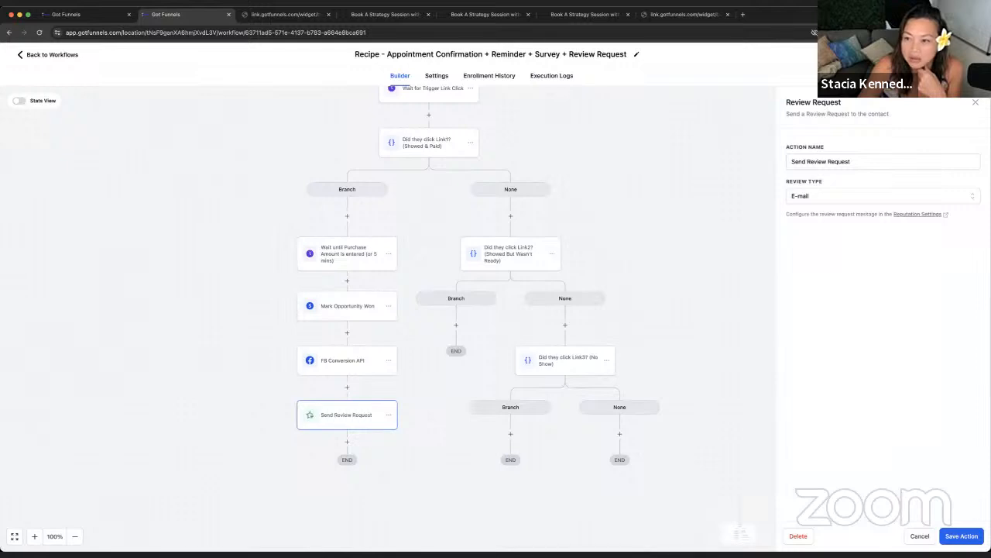
{"action": "left_click", "coordinate": [975, 103]}
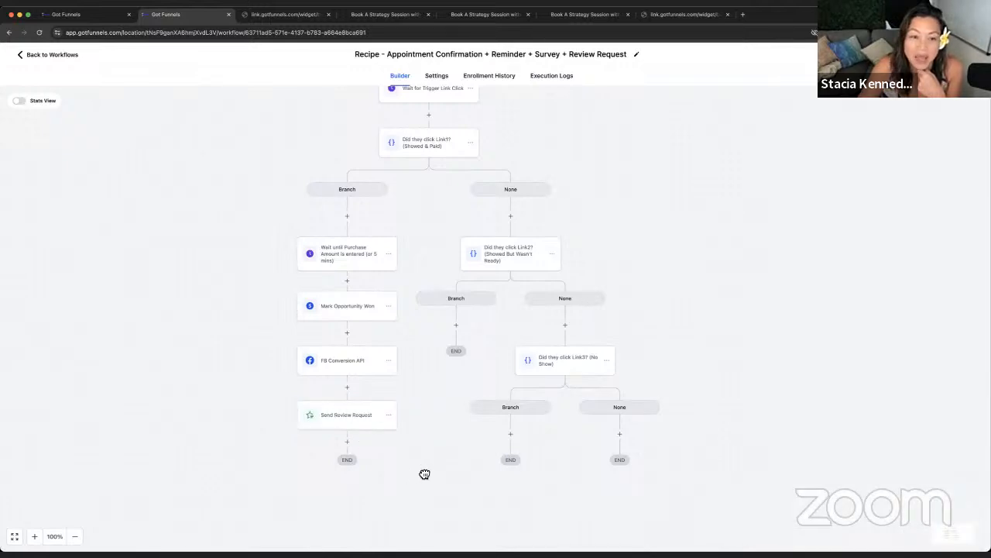
{"action": "mouse_move", "coordinate": [424, 474]}
{"action": "left_mouse_down"}
{"action": "mouse_move", "coordinate": [451, 480]}
{"action": "mouse_move", "coordinate": [443, 475]}
{"action": "left_mouse_up"}
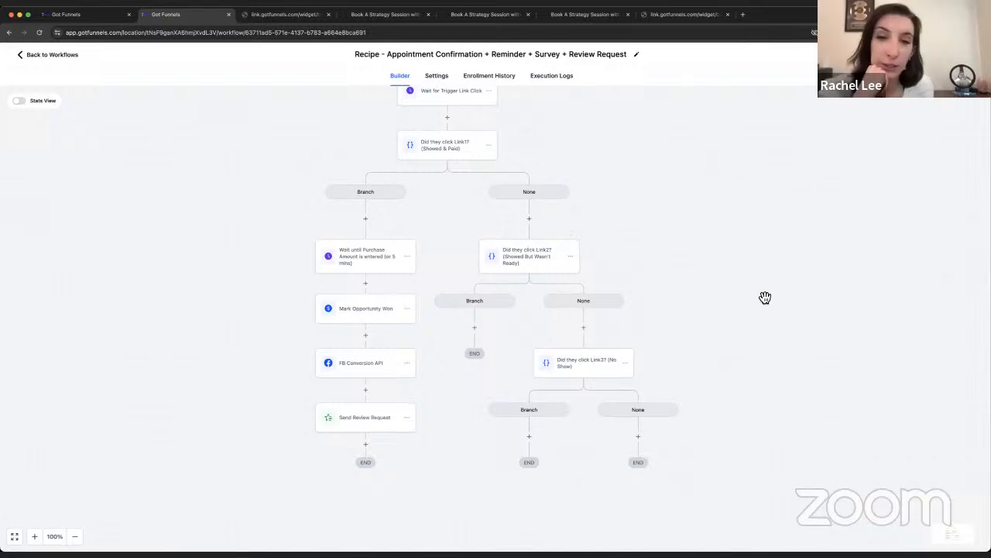
Step: Inspect the Did they click Link2? condition settings and close them without saving
{"action": "scroll", "coordinate": [763, 341], "scroll_direction": "up", "scroll_amount": 3}
{"action": "left_click", "coordinate": [538, 355]}
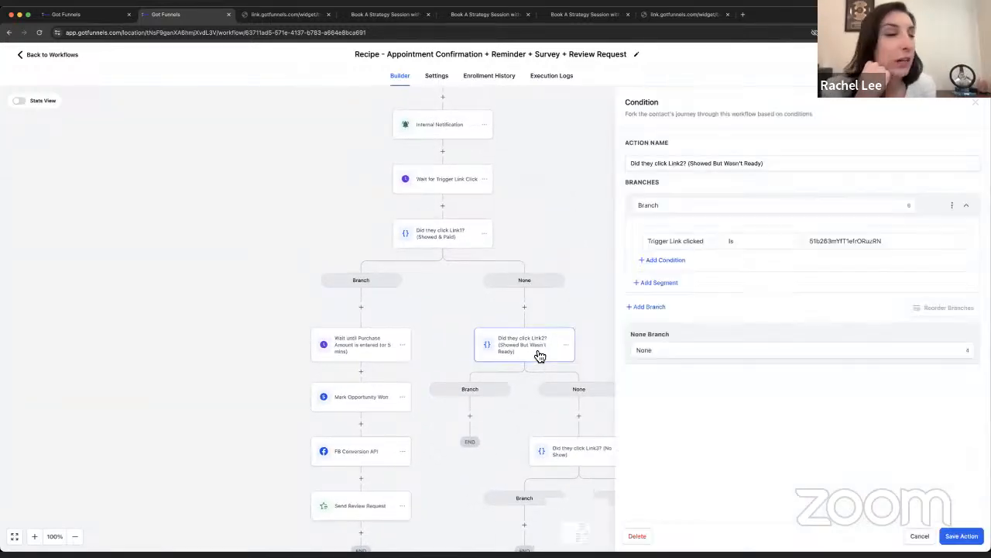
{"action": "left_click", "coordinate": [908, 536]}
Step: Exit the appointment recipe builder back to the Workflow List
{"action": "scroll", "coordinate": [679, 368], "scroll_direction": "up", "scroll_amount": 5}
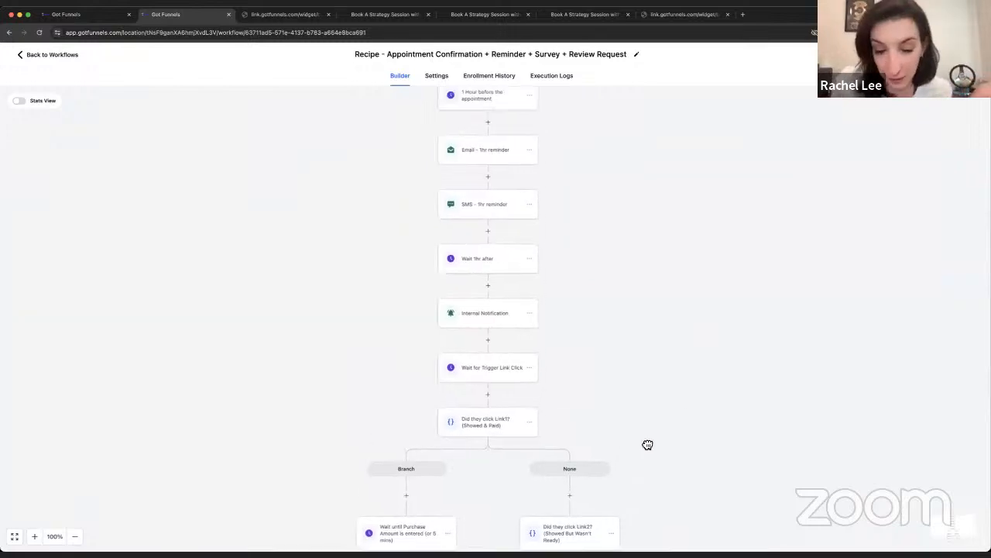
{"action": "scroll", "coordinate": [620, 375], "scroll_direction": "down", "scroll_amount": 1}
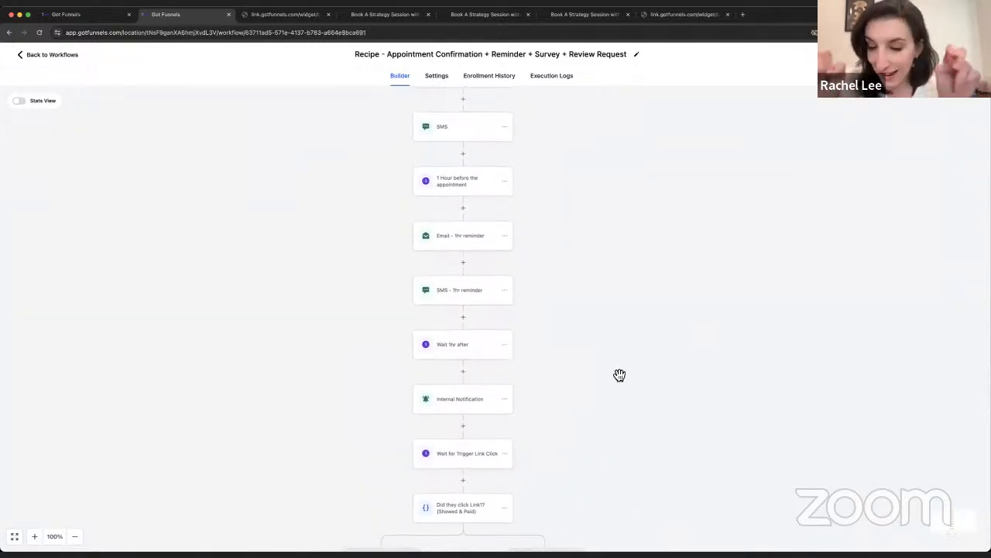
{"action": "left_click", "coordinate": [54, 55]}
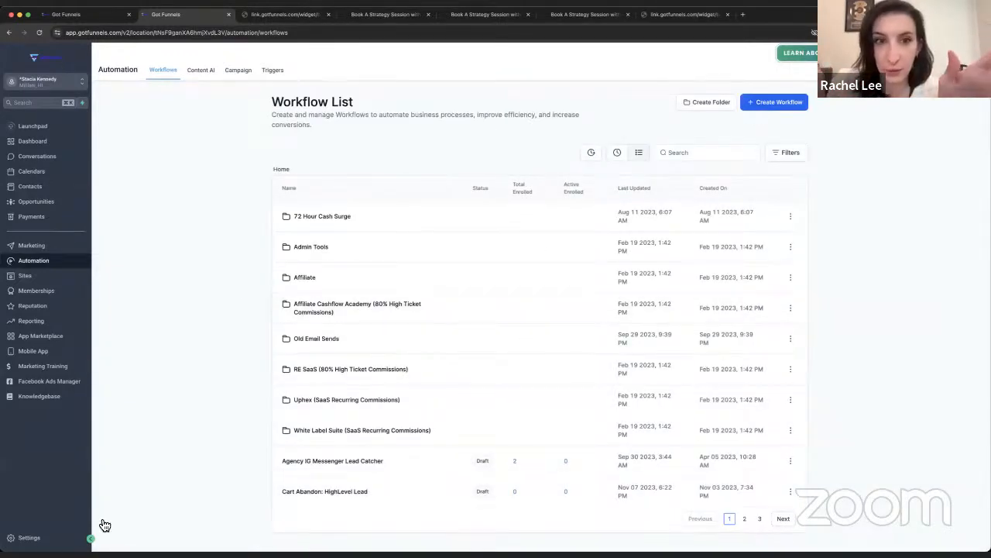
Step: Pass through Settings, Dashboard and the Launchpad, then use the team-members Add item to reach Settings
{"action": "left_click", "coordinate": [31, 537]}
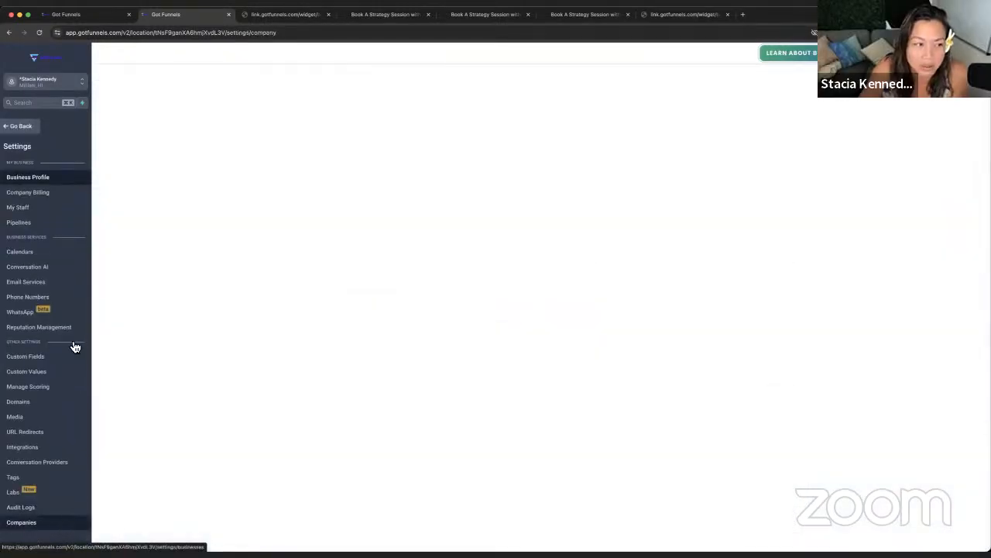
{"action": "left_click", "coordinate": [27, 128]}
{"action": "left_click", "coordinate": [41, 146]}
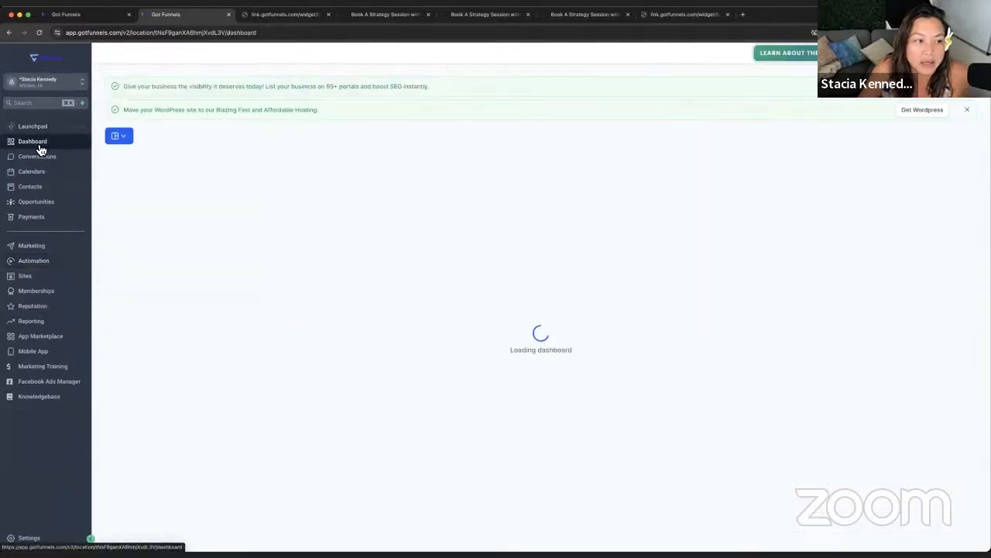
{"action": "left_click", "coordinate": [34, 130]}
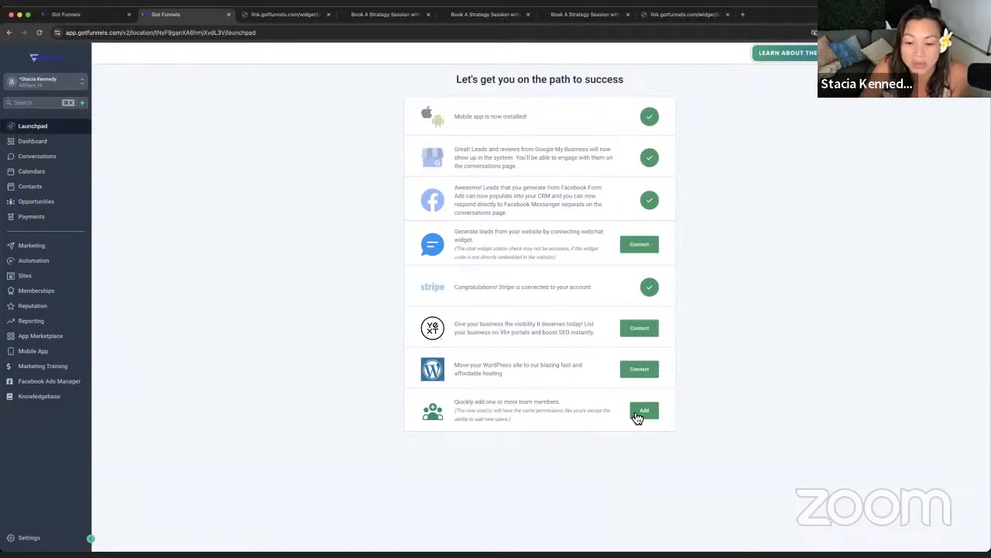
{"action": "left_click", "coordinate": [27, 538]}
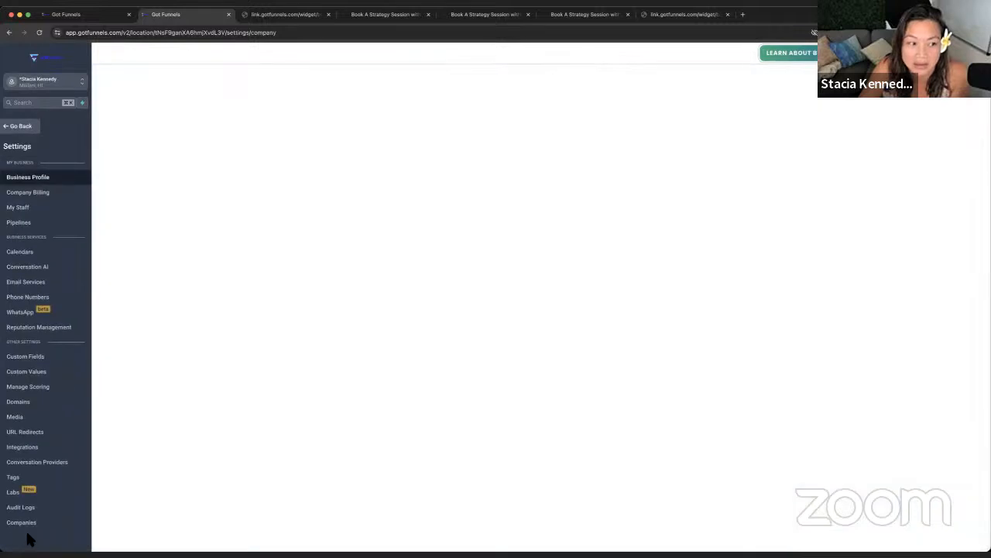
Step: Open My Staff, start a new employee with '+ Add Employee', and focus the First Name field
{"action": "left_click", "coordinate": [10, 207]}
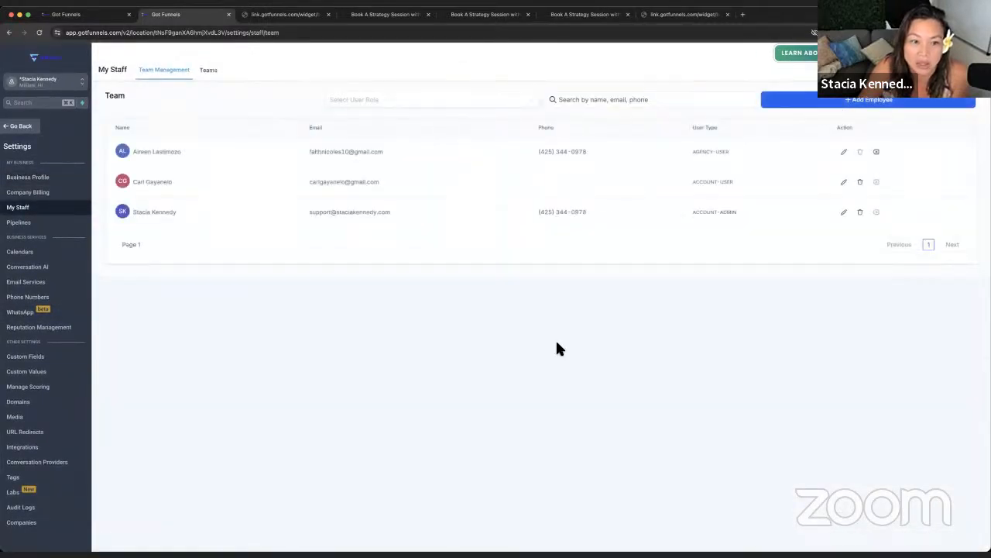
{"action": "left_click", "coordinate": [860, 105]}
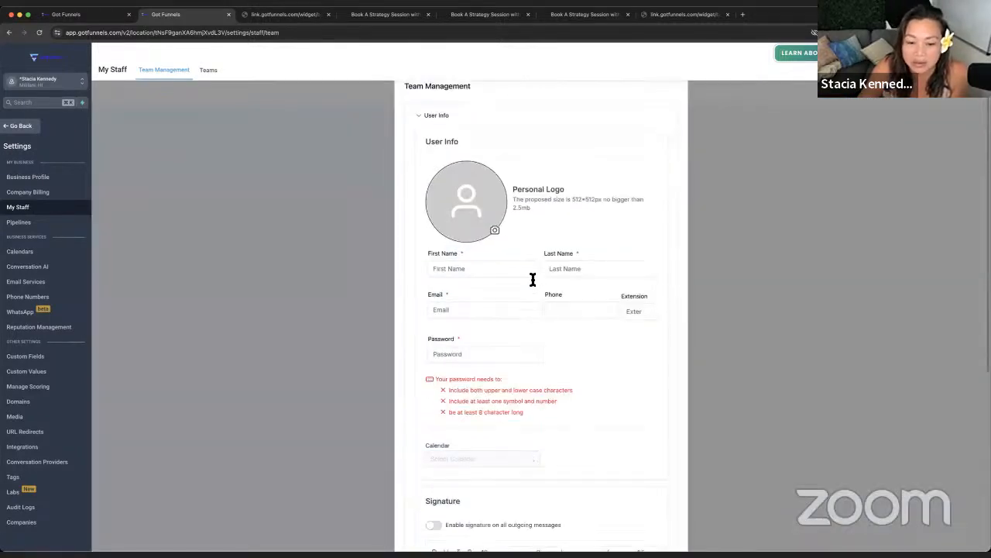
{"action": "scroll", "coordinate": [533, 280], "scroll_direction": "down", "scroll_amount": 5}
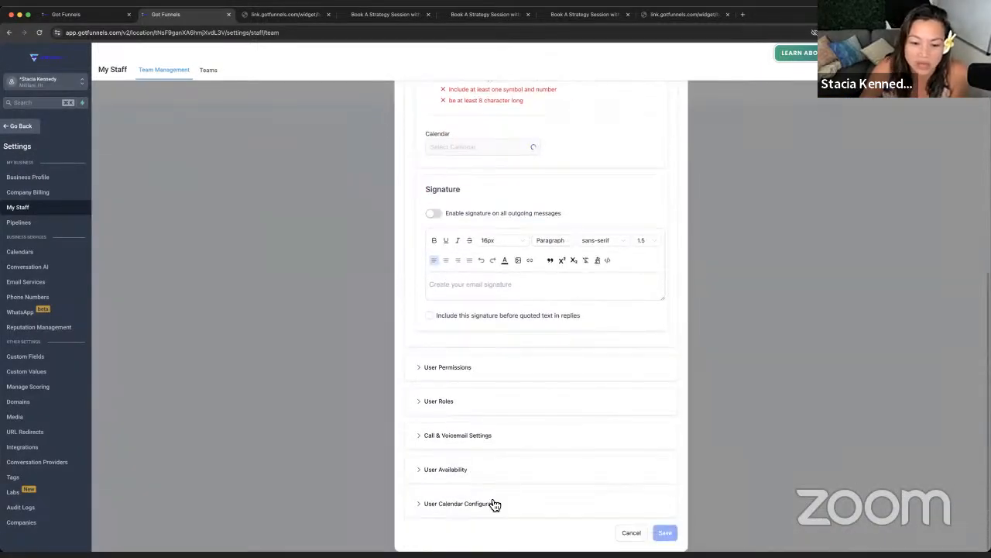
{"action": "scroll", "coordinate": [468, 285], "scroll_direction": "up", "scroll_amount": 5}
{"action": "left_click", "coordinate": [471, 303]}
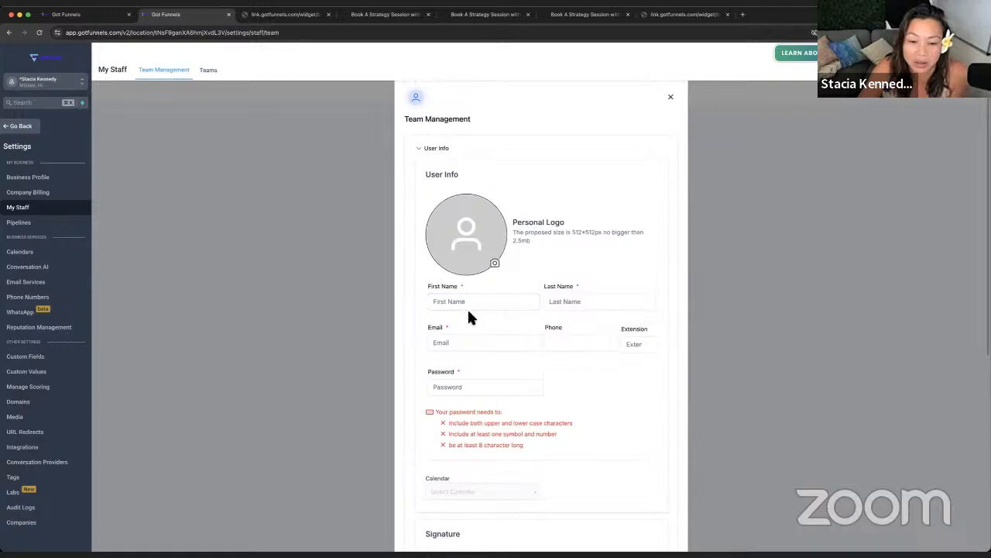
Step: Fill in the new staff member's first name, last name, e-mail address and phone number
{"action": "left_click", "coordinate": [468, 303]}
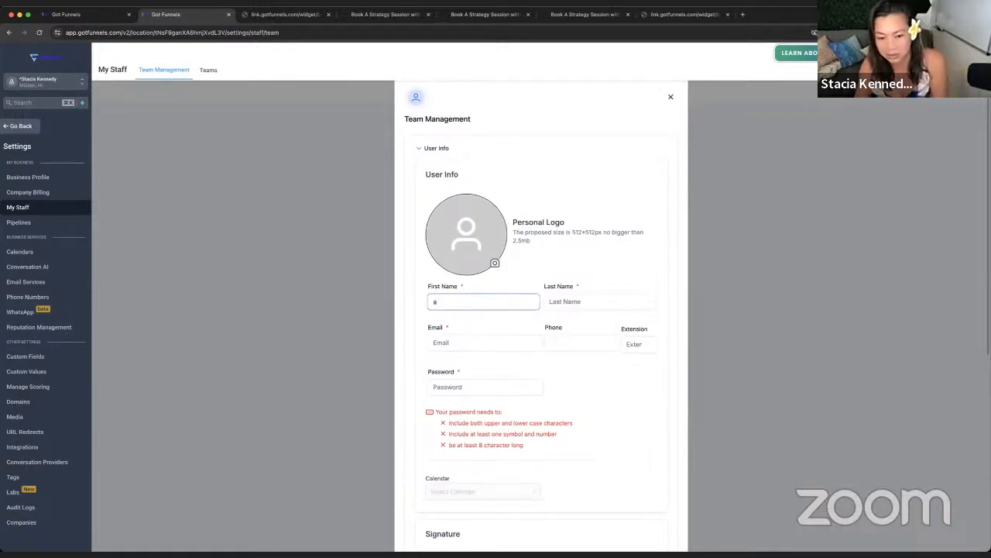
{"action": "key", "text": "Tab"}
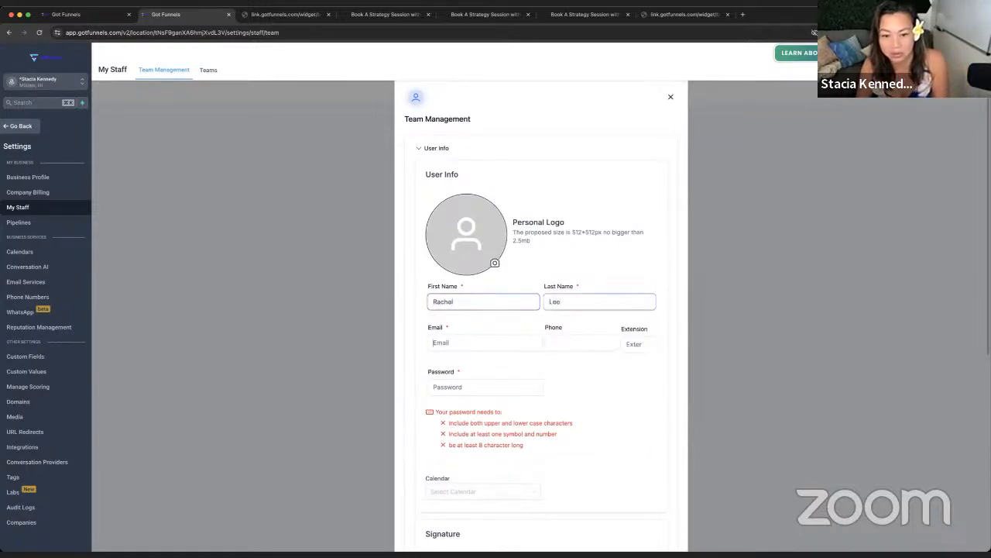
{"action": "key", "text": "Tab"}
{"action": "type", "text": "sta"}
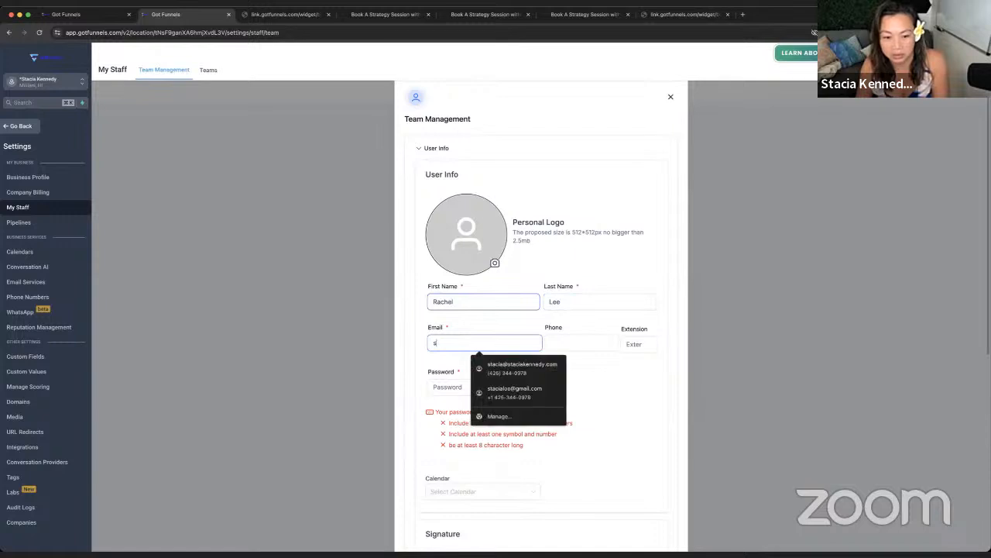
{"action": "key", "text": "BackSpace"}
{"action": "key", "text": "BackSpace"}
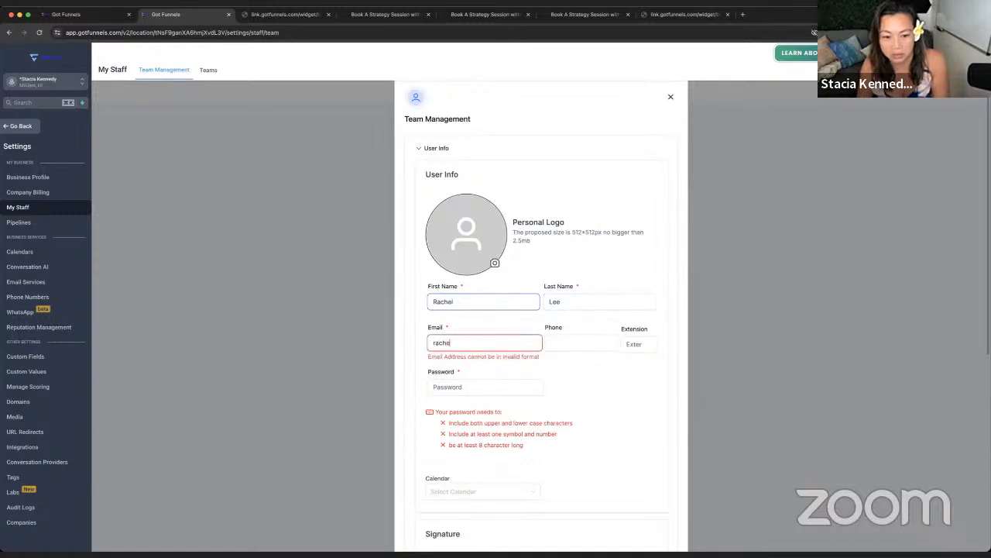
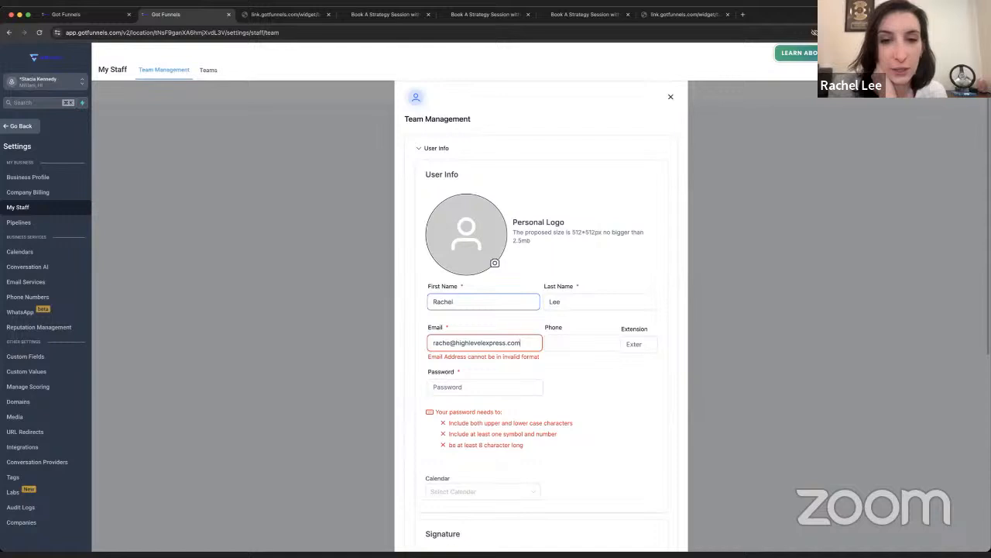
{"action": "key", "text": "Tab"}
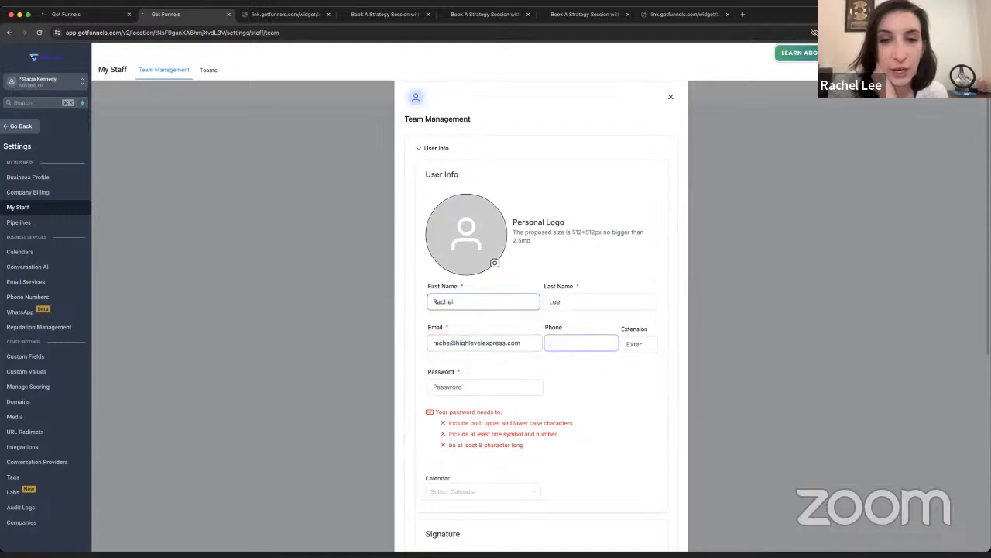
{"action": "type", "text": "fff"}
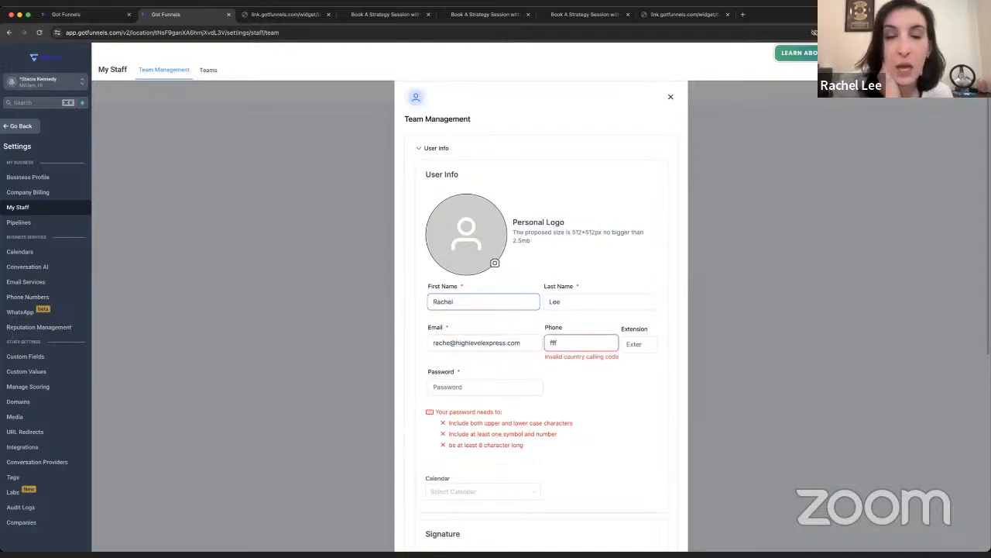
{"action": "key", "text": "BackSpace"}
{"action": "key", "text": "BackSpace"}
{"action": "key", "text": "BackSpace"}
{"action": "type", "text": "+1555555"}
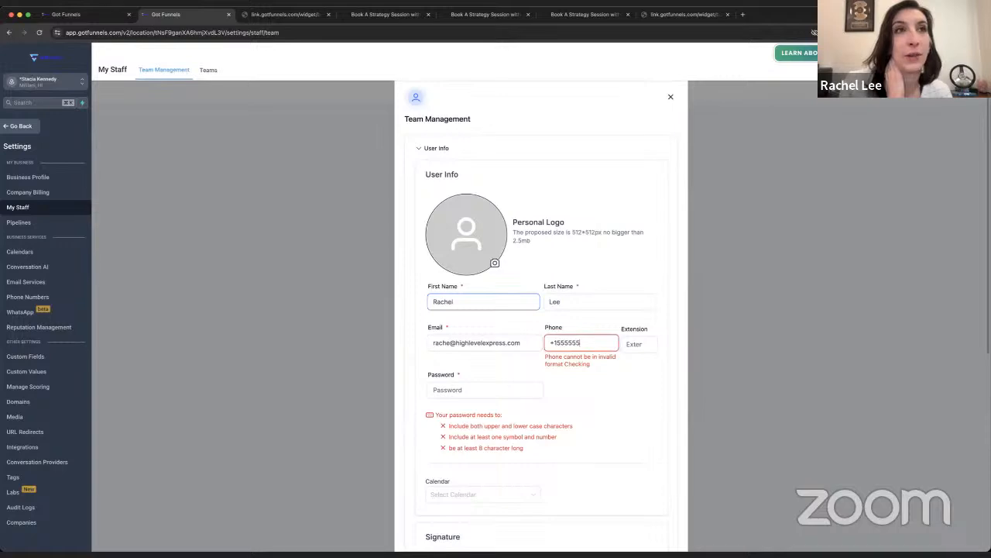
Step: Expand User Permissions, then cancel the Add Employee form
{"action": "scroll", "coordinate": [545, 405], "scroll_direction": "down", "scroll_amount": 5}
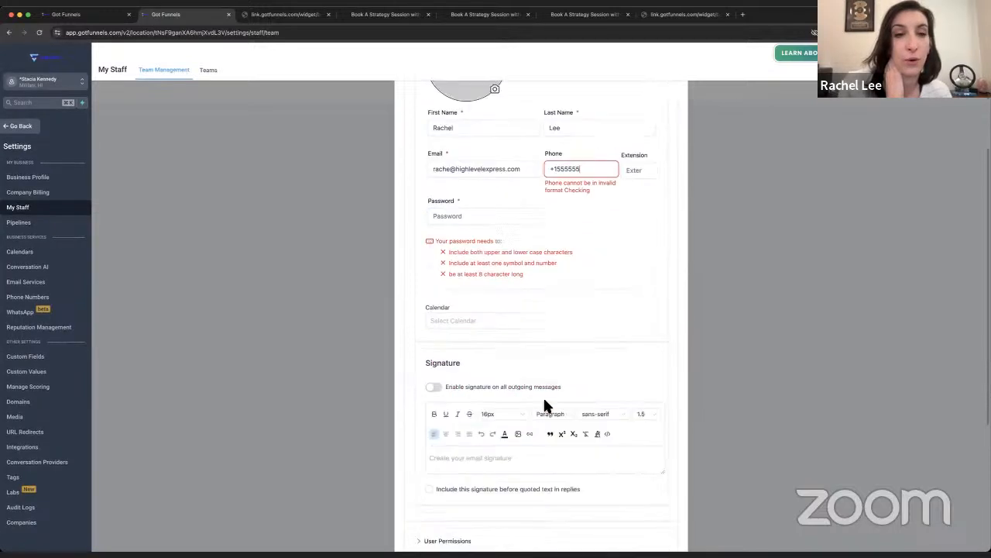
{"action": "left_click", "coordinate": [460, 369]}
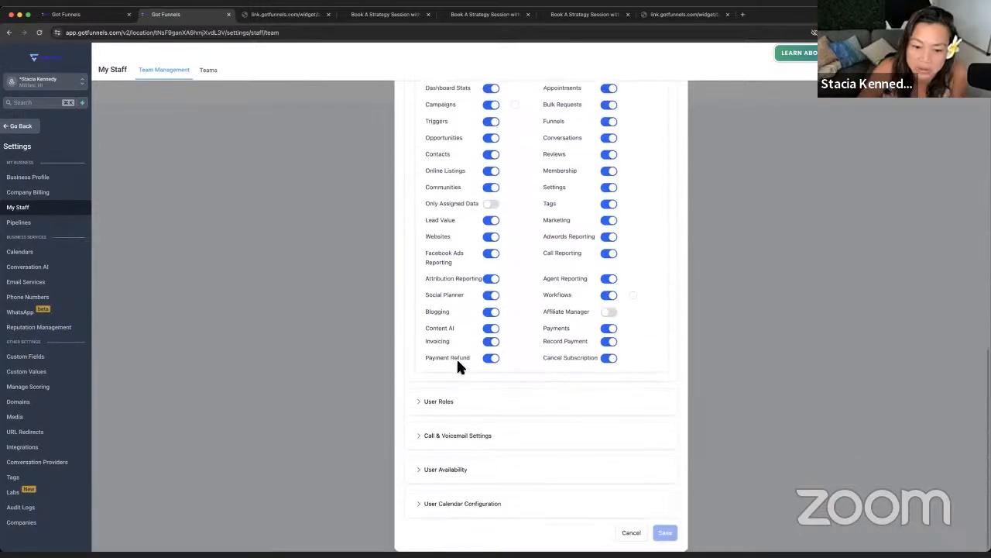
{"action": "left_click", "coordinate": [632, 533]}
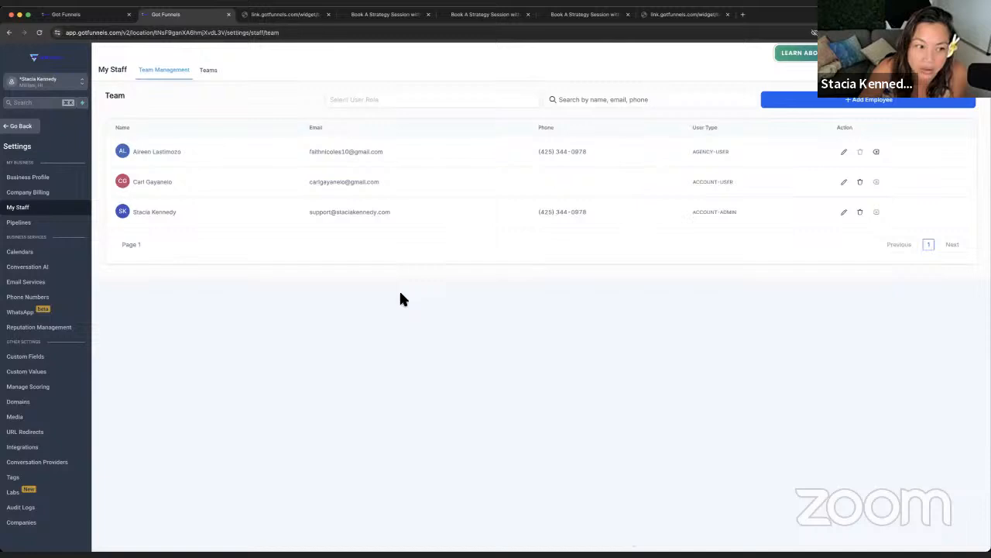
Step: Open Integrations and review the connected Google, Facebook/Instagram and QuickBooks cards
{"action": "left_click", "coordinate": [64, 451]}
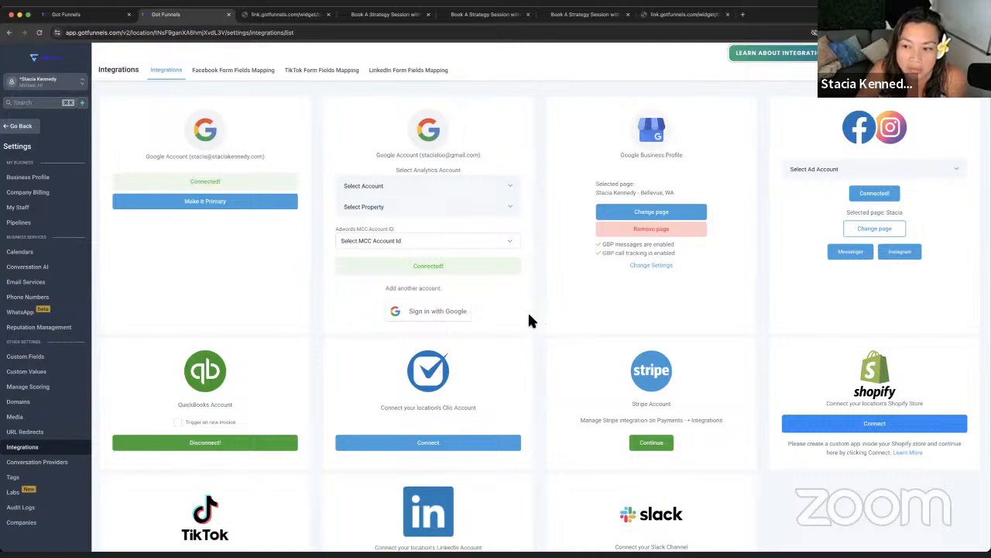
{"action": "scroll", "coordinate": [528, 313], "scroll_direction": "down", "scroll_amount": 2}
{"action": "scroll", "coordinate": [527, 317], "scroll_direction": "up", "scroll_amount": 2}
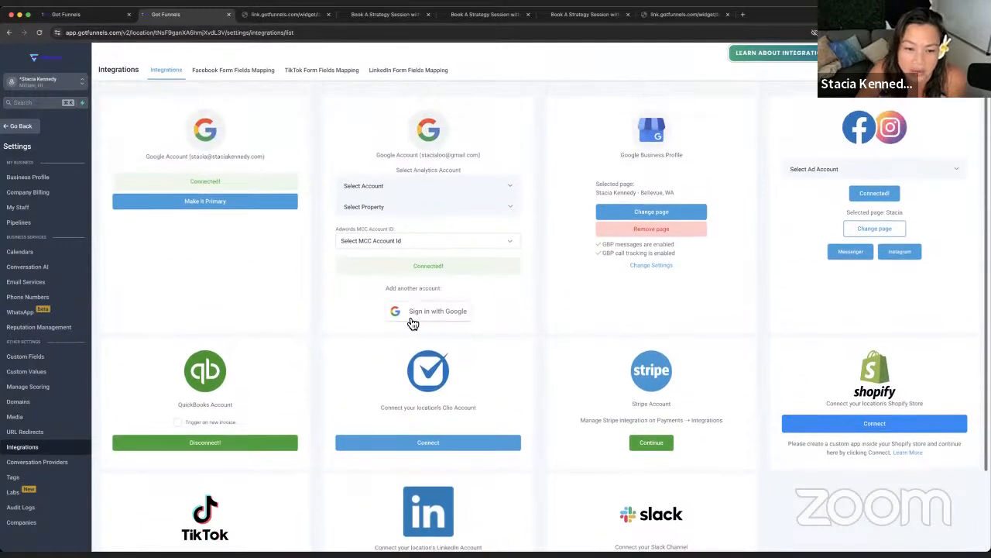